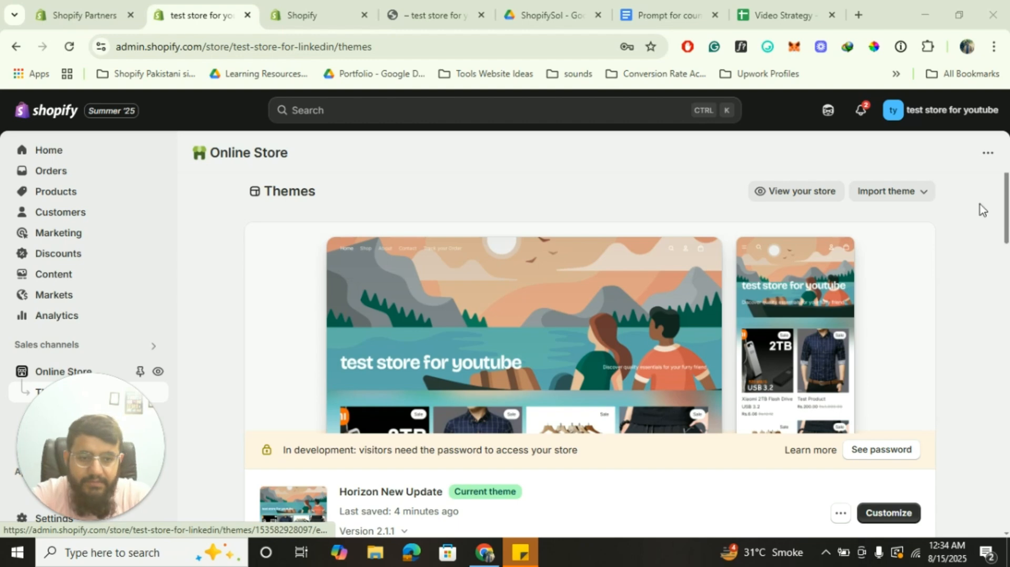
Scroll the themes page down to the current Horizon New Update theme and the Theme library
{"action": "scroll", "coordinate": [979, 210], "scroll_direction": "down", "scroll_amount": 3}
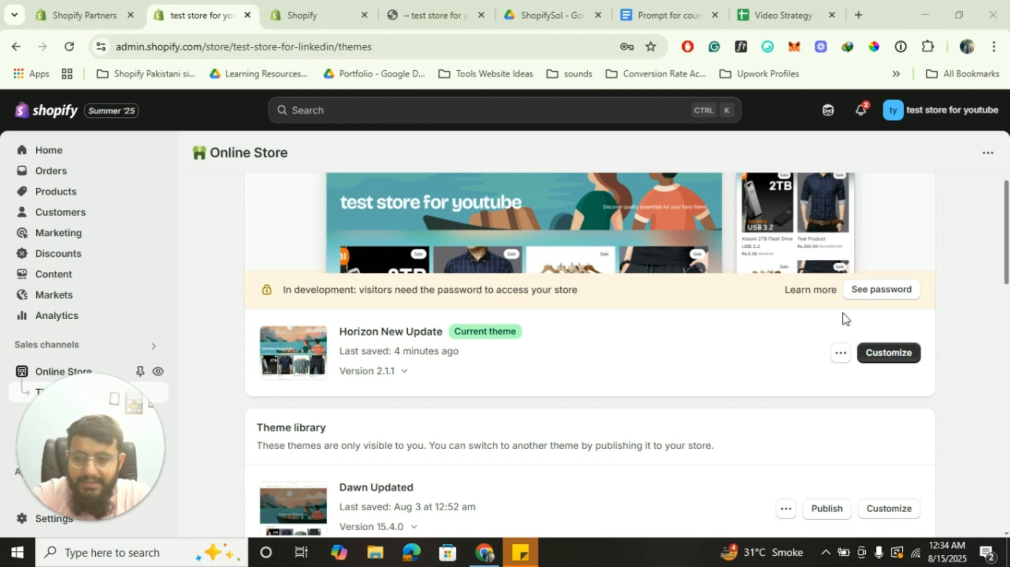
Open Horizon New Update in the theme editor and its Edit code view in a separate tab
{"action": "left_click", "coordinate": [879, 355]}
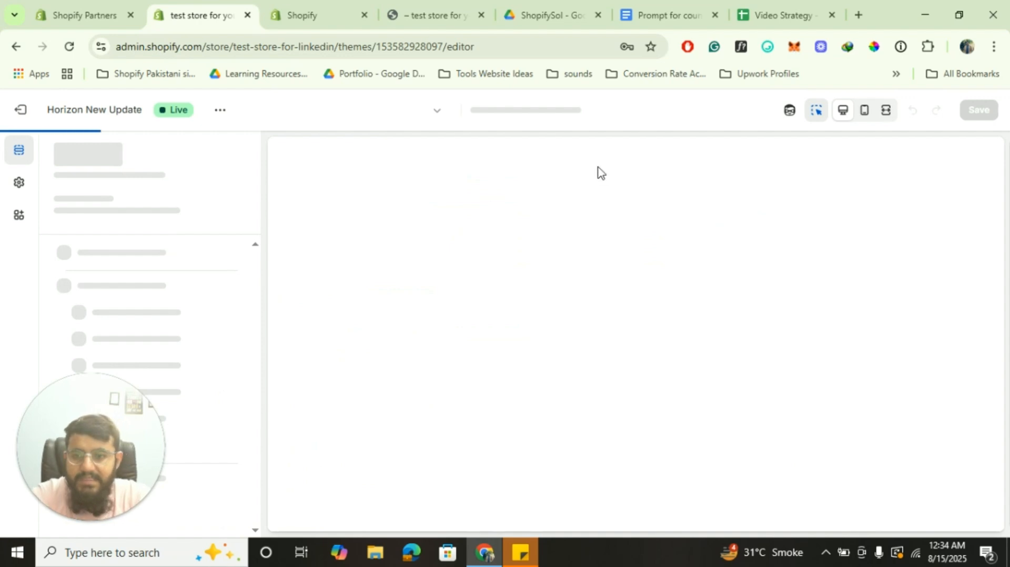
{"action": "left_click", "coordinate": [308, 6]}
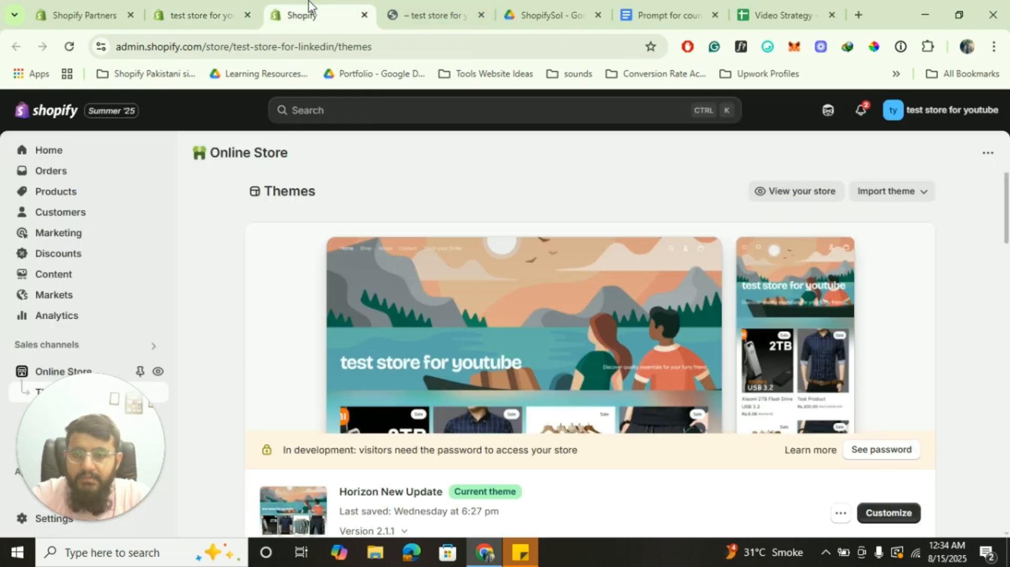
{"action": "scroll", "coordinate": [773, 400], "scroll_direction": "down", "scroll_amount": 1}
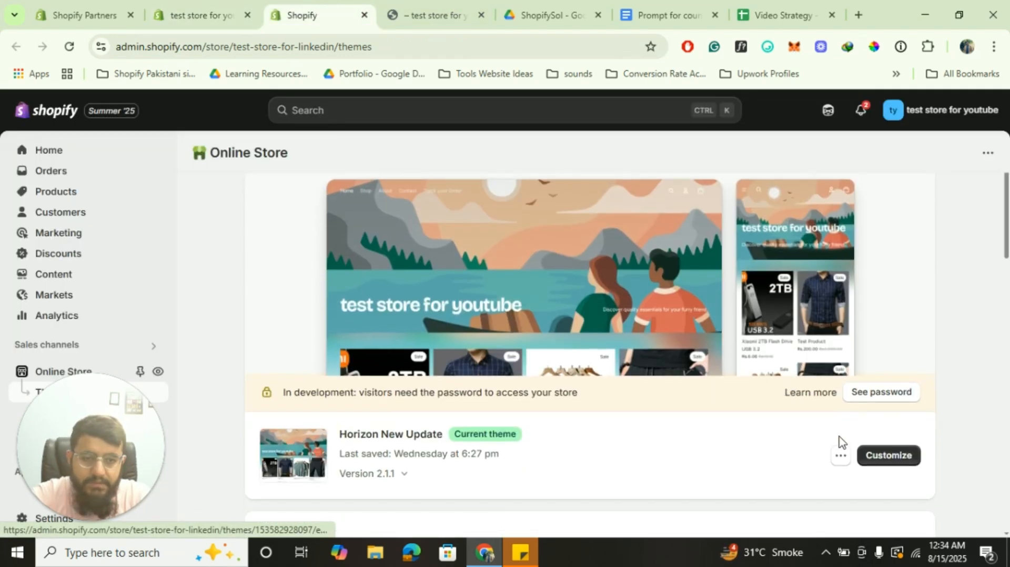
{"action": "left_click", "coordinate": [840, 456]}
{"action": "left_click", "coordinate": [729, 399]}
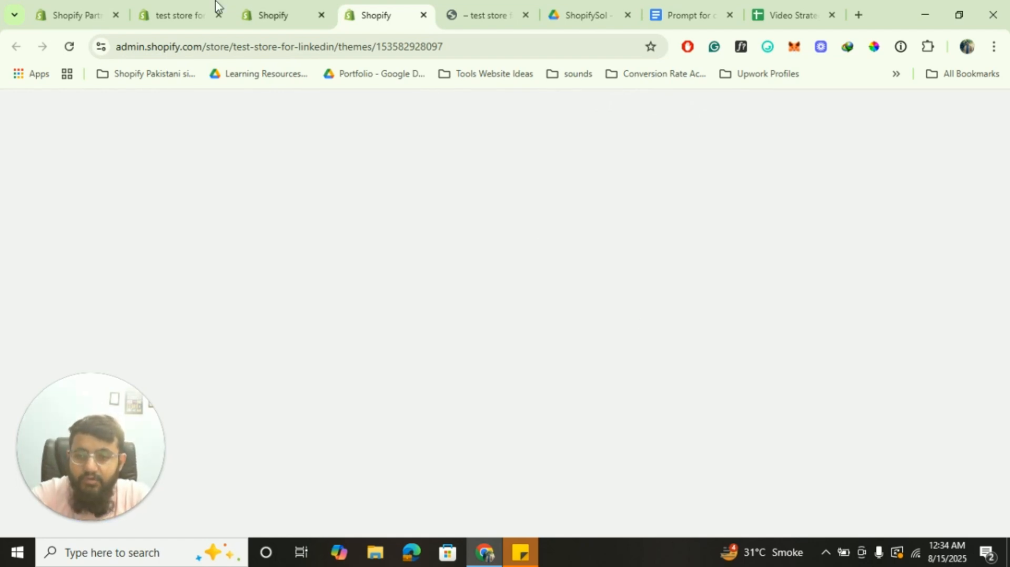
{"action": "left_click", "coordinate": [154, 5]}
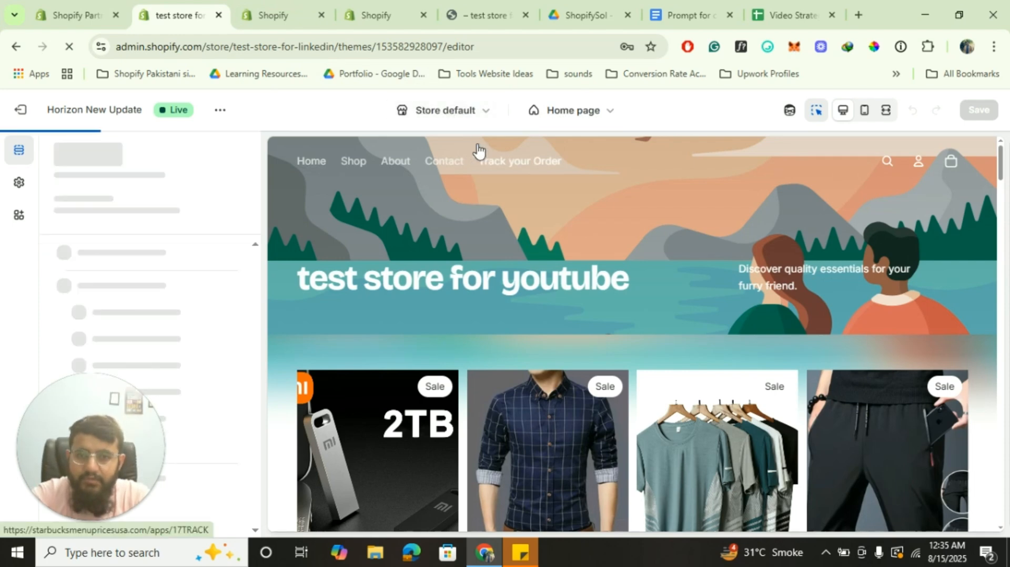
Switch the editor to the Password template and view the live storefront password page
{"action": "left_click", "coordinate": [592, 119]}
{"action": "scroll", "coordinate": [556, 280], "scroll_direction": "down", "scroll_amount": 2}
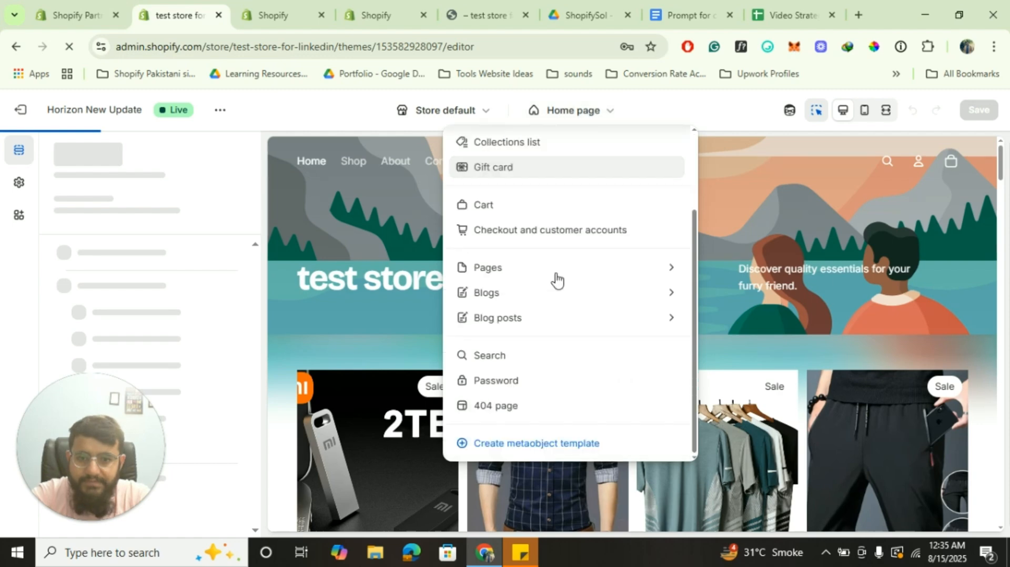
{"action": "left_click", "coordinate": [500, 386]}
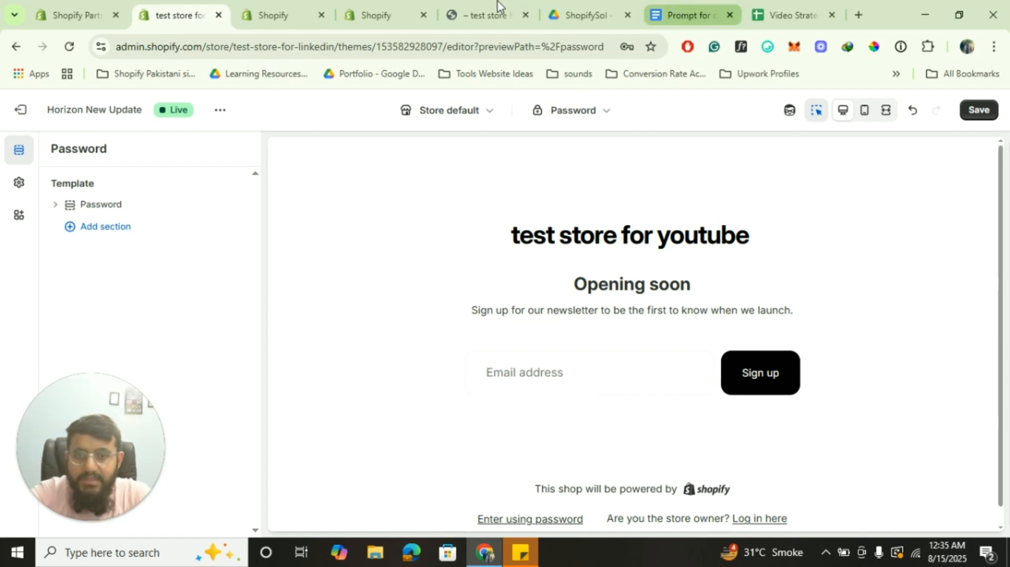
{"action": "left_click", "coordinate": [484, 15]}
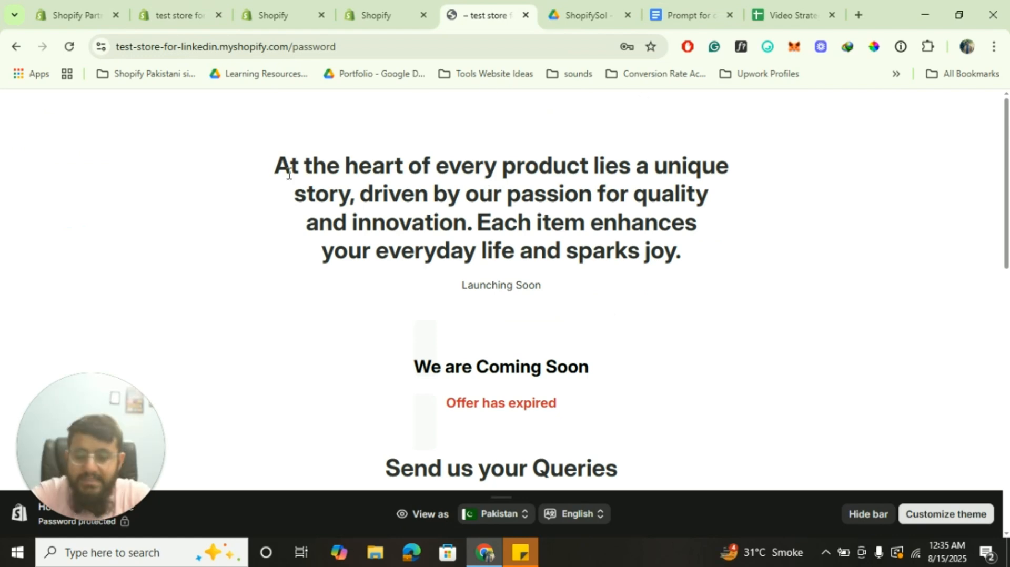
Scroll through the live page's Coming Soon message, query form and FAQ list
{"action": "scroll", "coordinate": [428, 229], "scroll_direction": "down", "scroll_amount": 2}
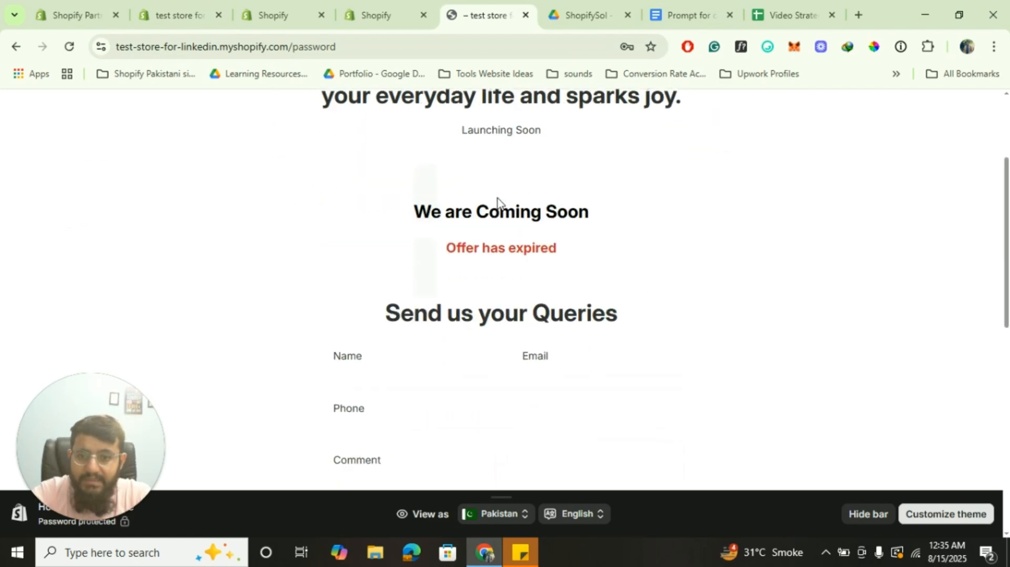
{"action": "scroll", "coordinate": [489, 294], "scroll_direction": "down", "scroll_amount": 8}
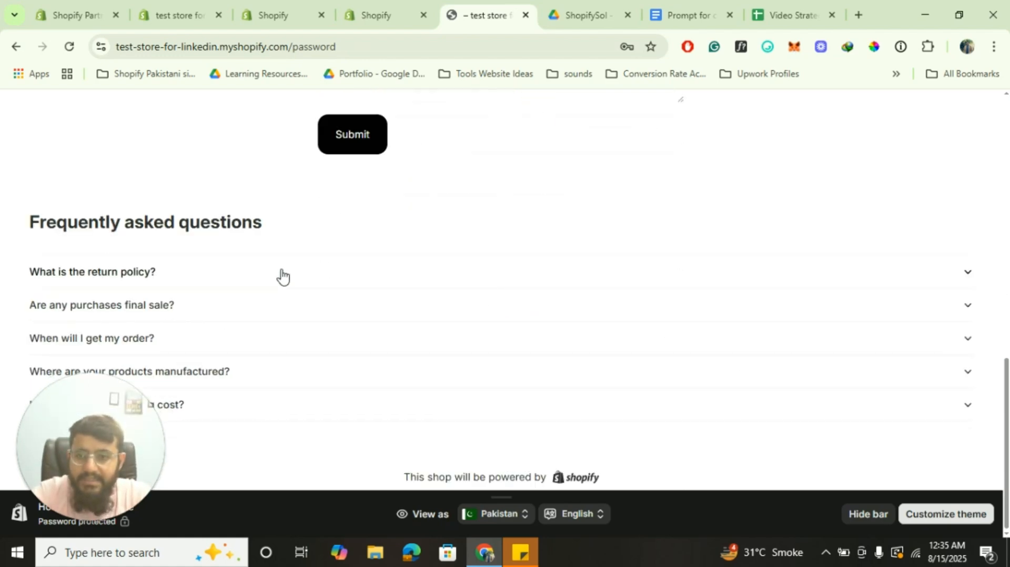
{"action": "scroll", "coordinate": [283, 275], "scroll_direction": "up", "scroll_amount": 10}
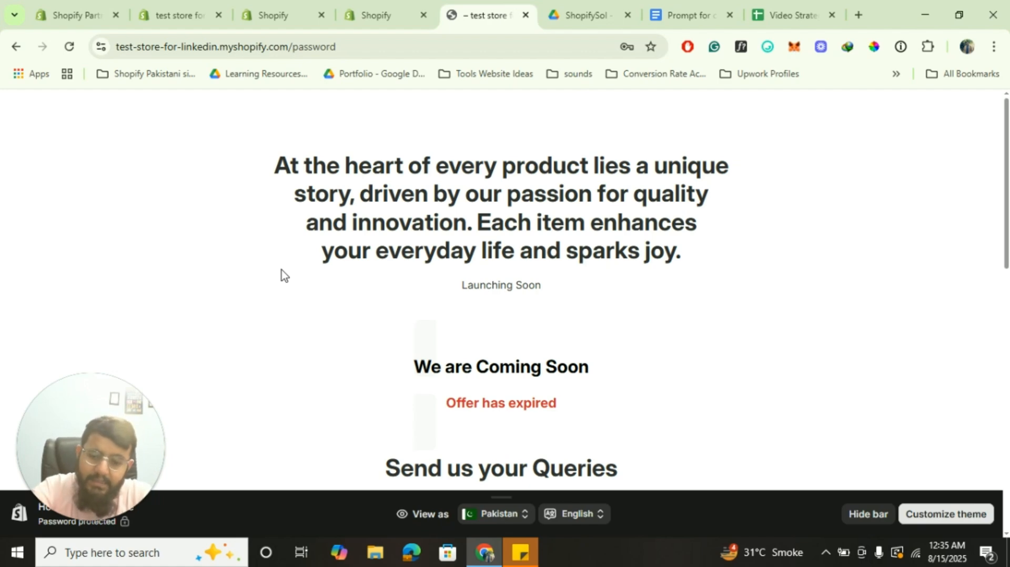
{"action": "scroll", "coordinate": [282, 270], "scroll_direction": "down", "scroll_amount": 8}
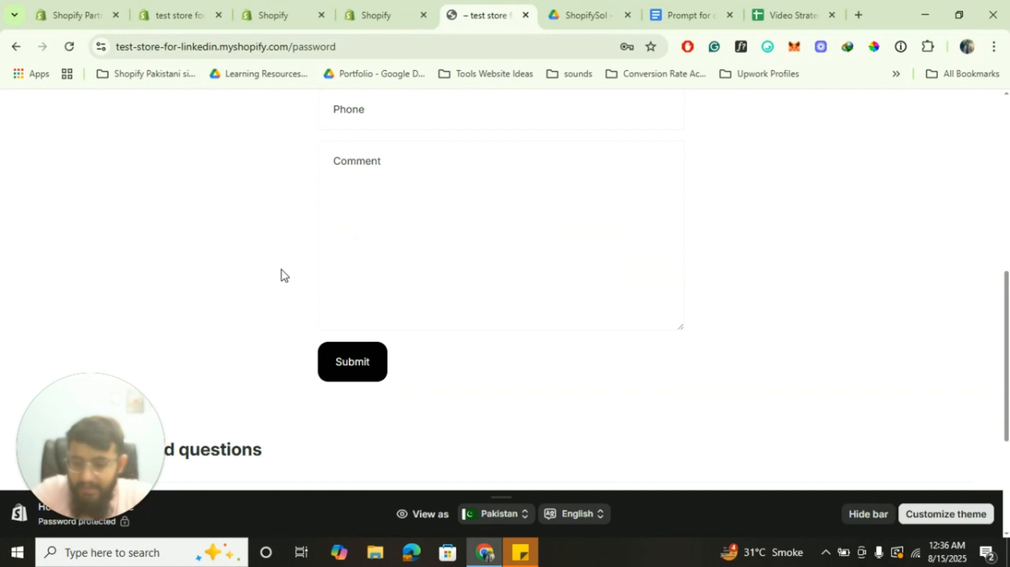
{"action": "scroll", "coordinate": [282, 270], "scroll_direction": "up", "scroll_amount": 5}
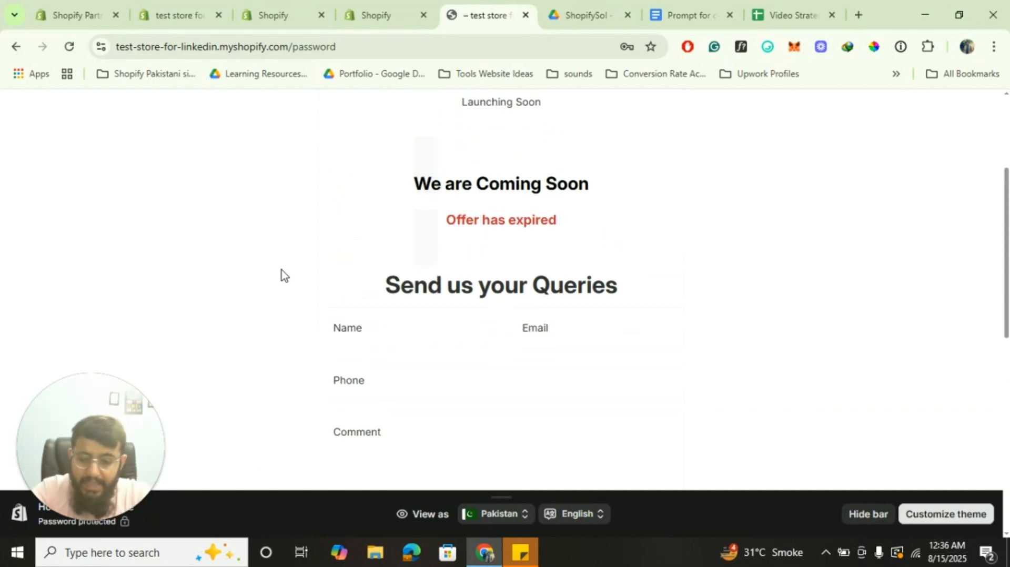
{"action": "scroll", "coordinate": [282, 270], "scroll_direction": "down", "scroll_amount": 8}
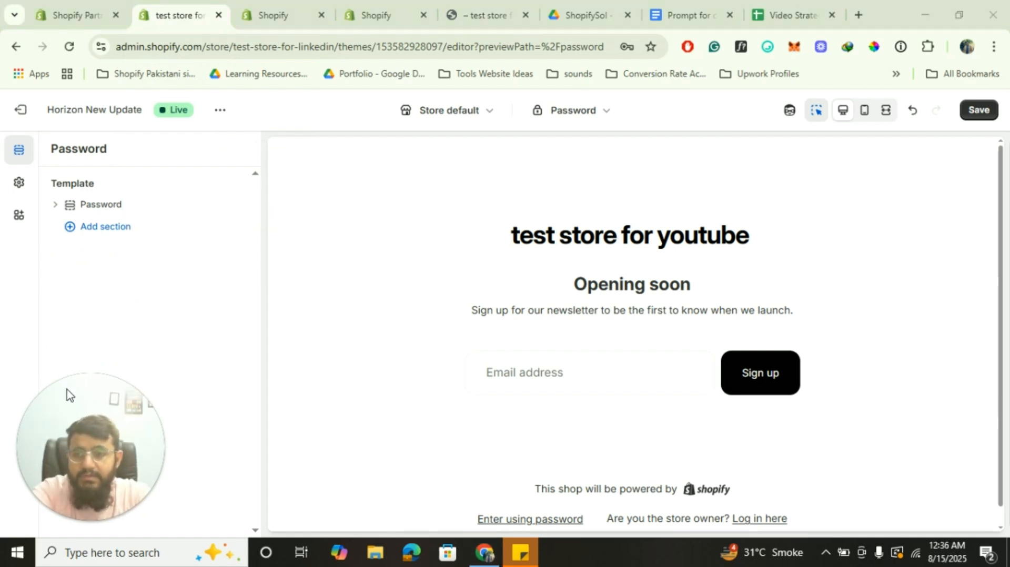
Add a Contact form section to the Password template
{"action": "left_click", "coordinate": [99, 228]}
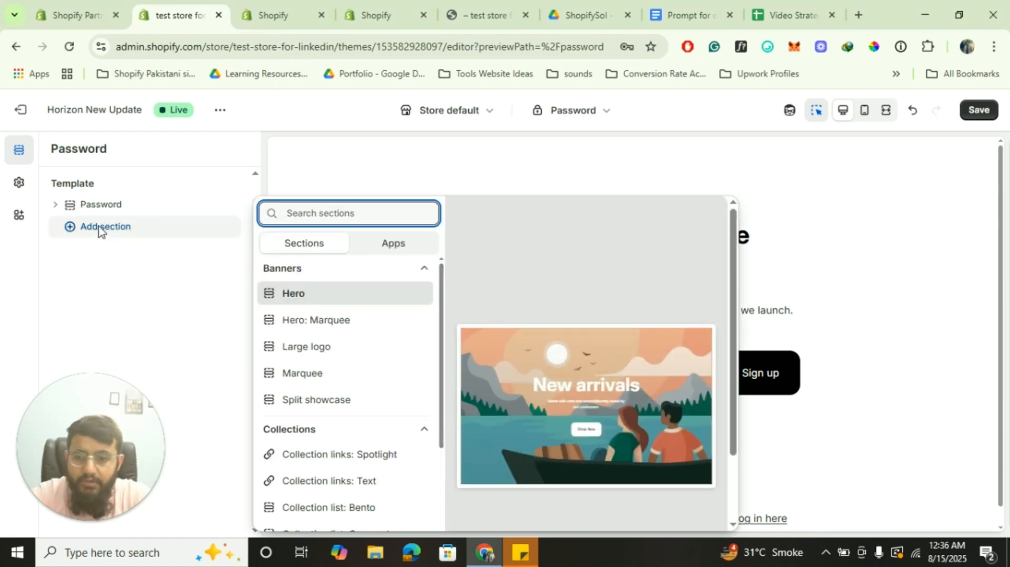
{"action": "scroll", "coordinate": [339, 398], "scroll_direction": "down", "scroll_amount": 4}
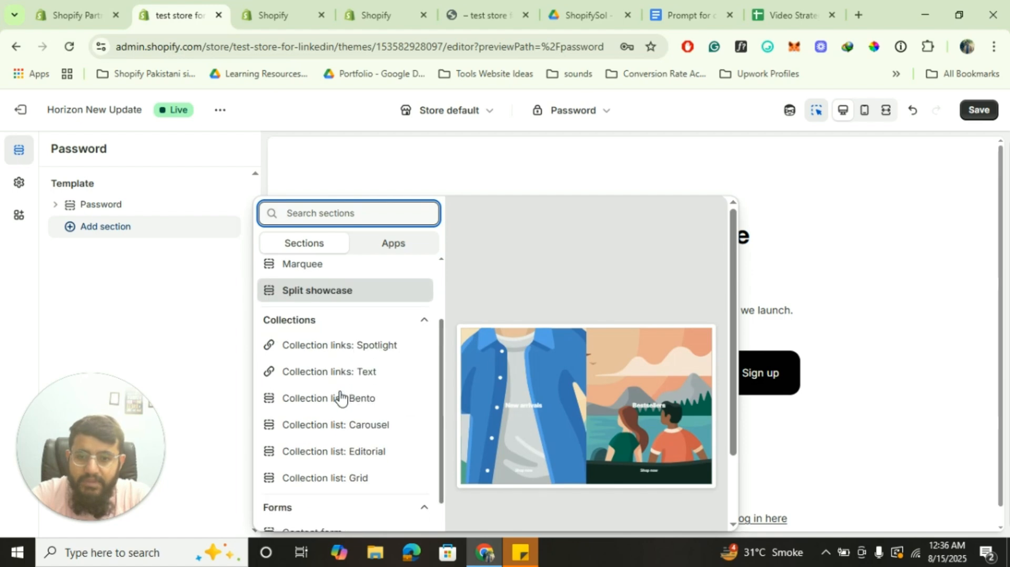
{"action": "scroll", "coordinate": [339, 399], "scroll_direction": "up", "scroll_amount": 4}
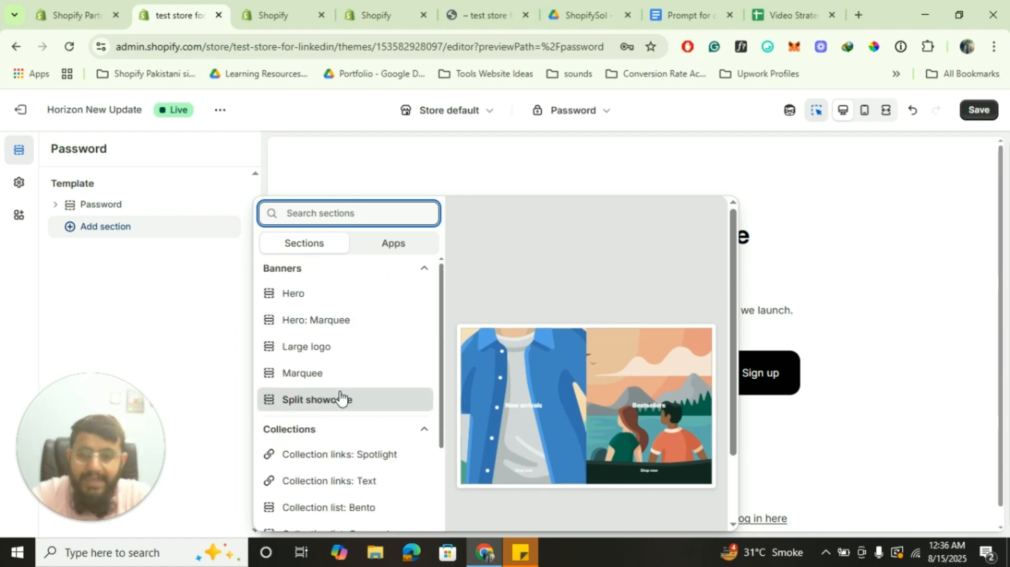
{"action": "scroll", "coordinate": [357, 408], "scroll_direction": "down", "scroll_amount": 1}
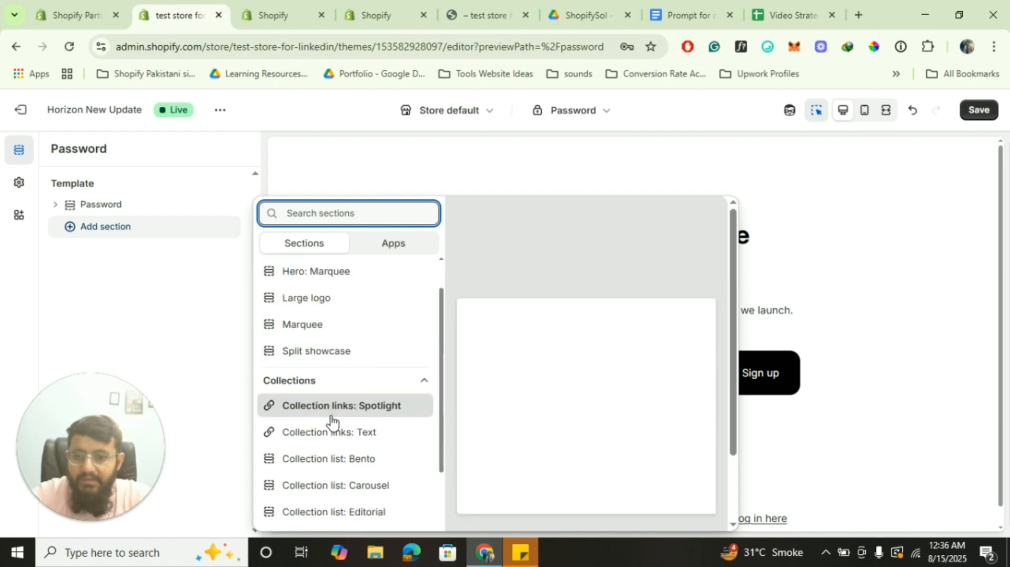
{"action": "scroll", "coordinate": [331, 421], "scroll_direction": "down", "scroll_amount": 4}
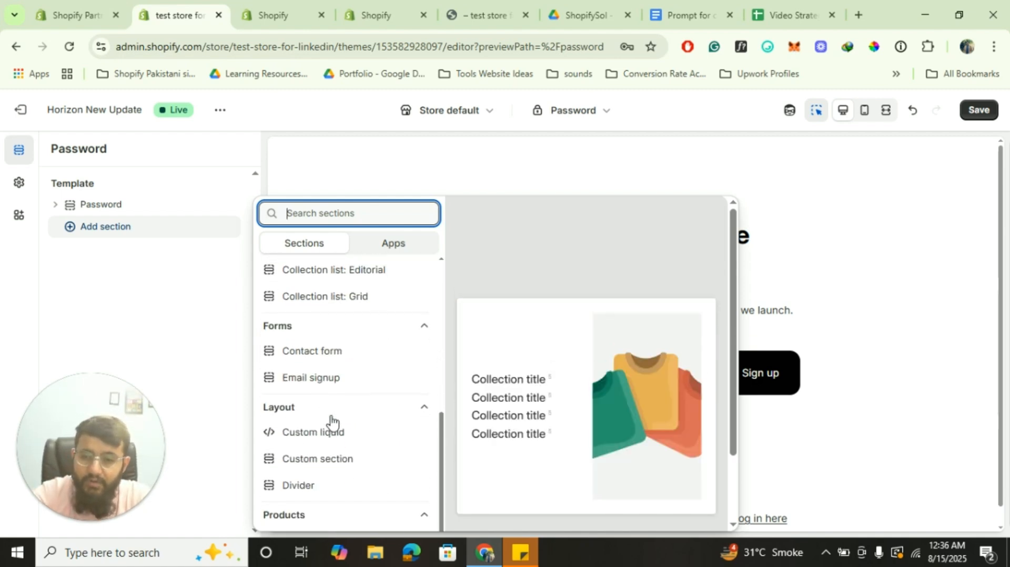
{"action": "left_click", "coordinate": [339, 352]}
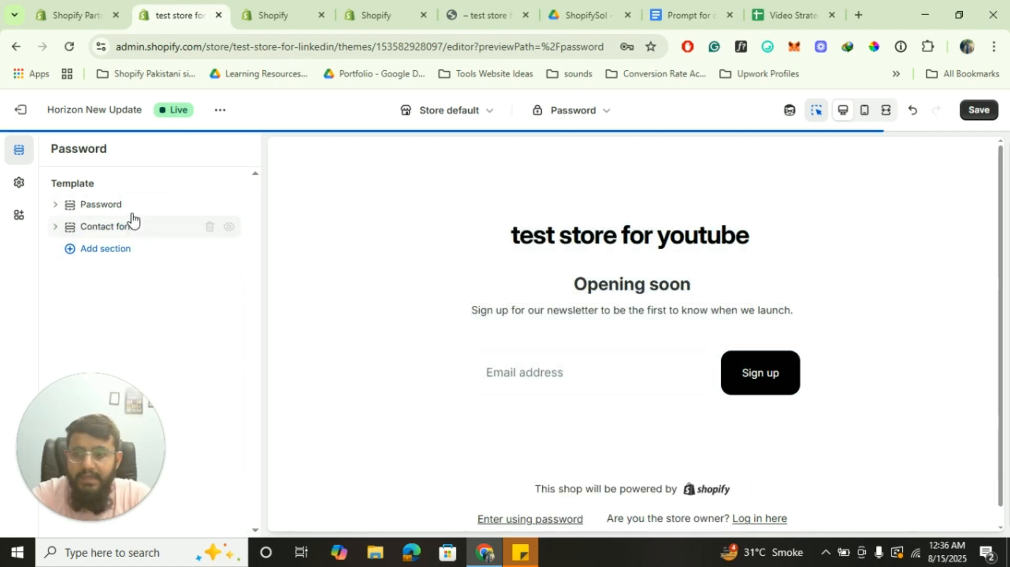
Hide the original Password section and browse the section list for more sections
{"action": "left_click", "coordinate": [227, 206]}
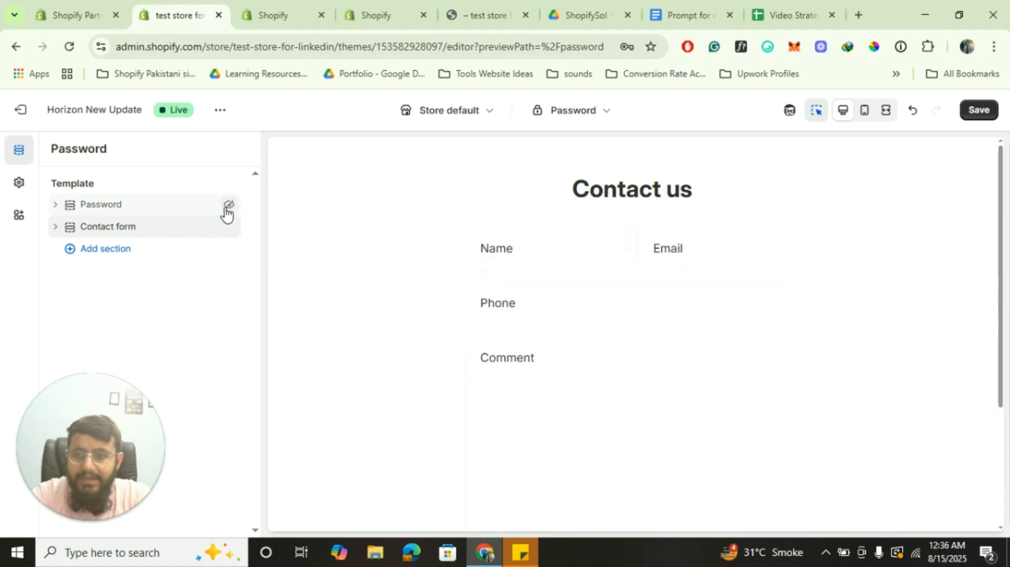
{"action": "left_click", "coordinate": [108, 251]}
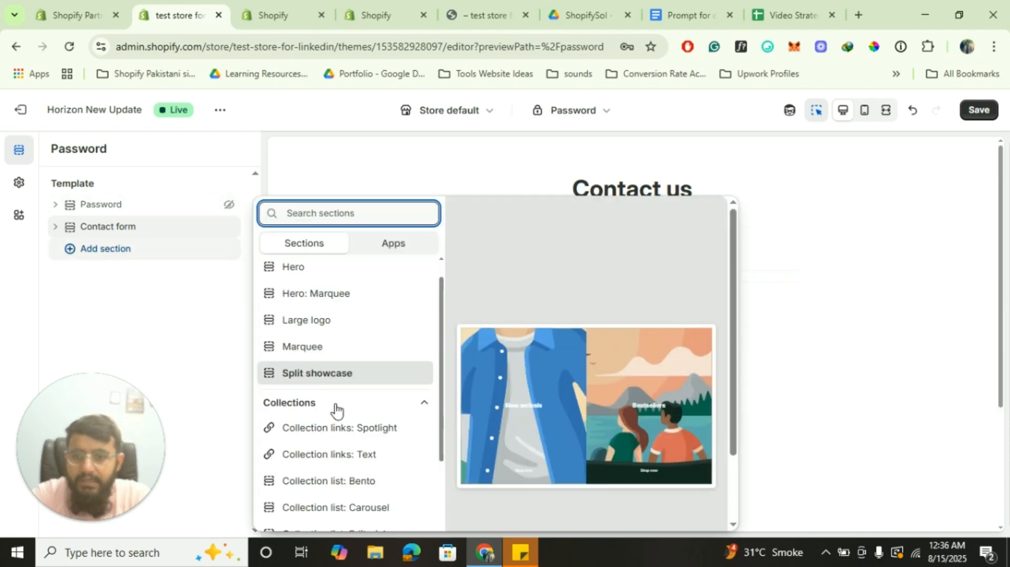
{"action": "scroll", "coordinate": [335, 412], "scroll_direction": "down", "scroll_amount": 5}
{"action": "scroll", "coordinate": [336, 410], "scroll_direction": "down", "scroll_amount": 5}
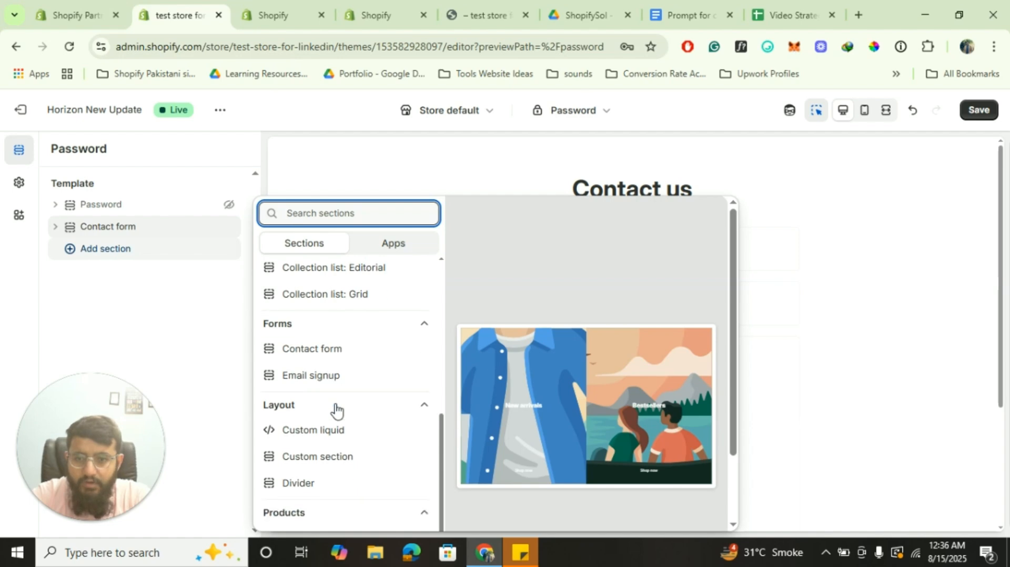
{"action": "scroll", "coordinate": [335, 409], "scroll_direction": "up", "scroll_amount": 5}
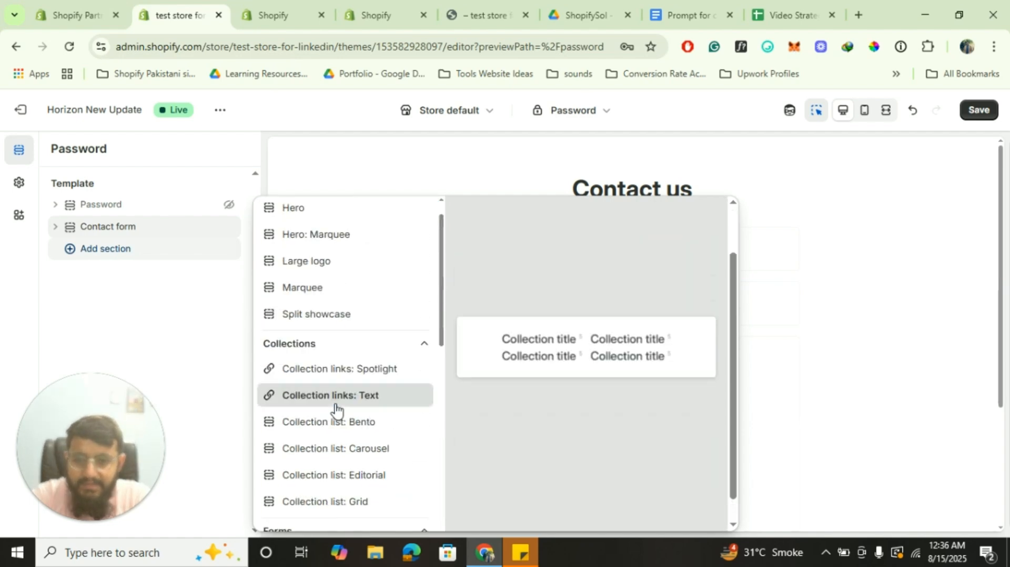
{"action": "scroll", "coordinate": [342, 369], "scroll_direction": "down", "scroll_amount": 1}
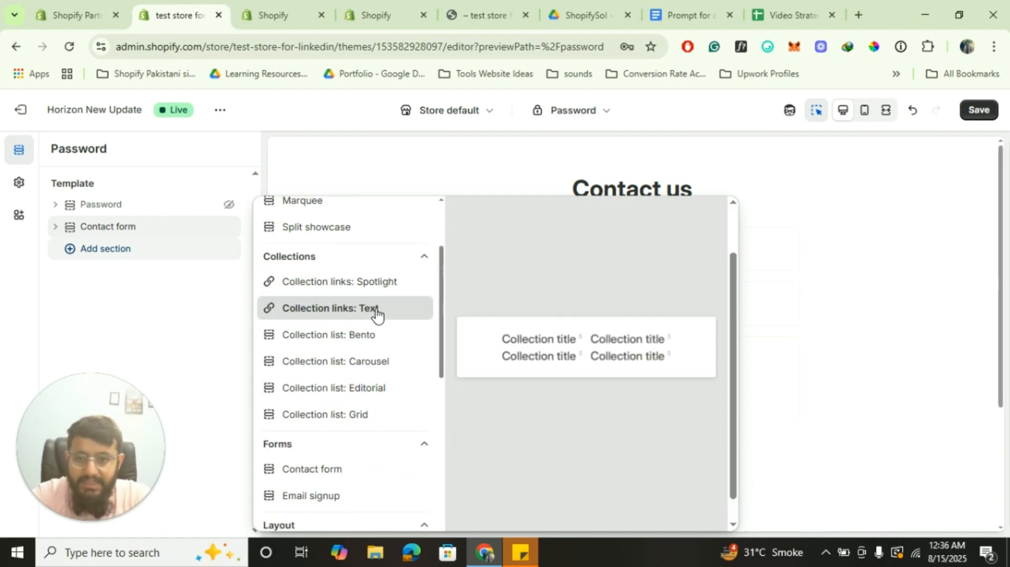
{"action": "scroll", "coordinate": [363, 405], "scroll_direction": "down", "scroll_amount": 1}
{"action": "scroll", "coordinate": [347, 413], "scroll_direction": "down", "scroll_amount": 2}
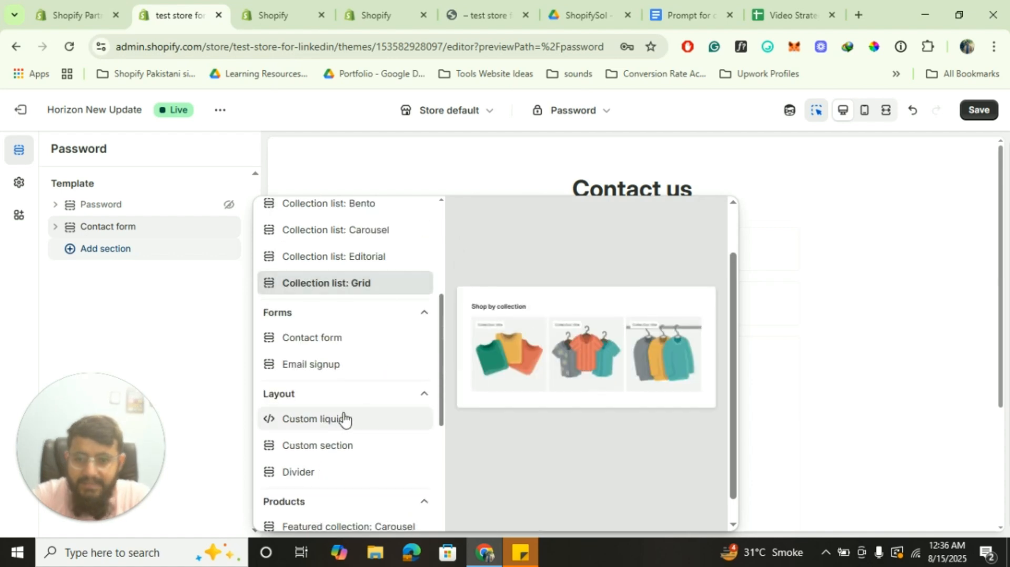
{"action": "scroll", "coordinate": [337, 416], "scroll_direction": "up", "scroll_amount": 1}
{"action": "scroll", "coordinate": [336, 414], "scroll_direction": "up", "scroll_amount": 3}
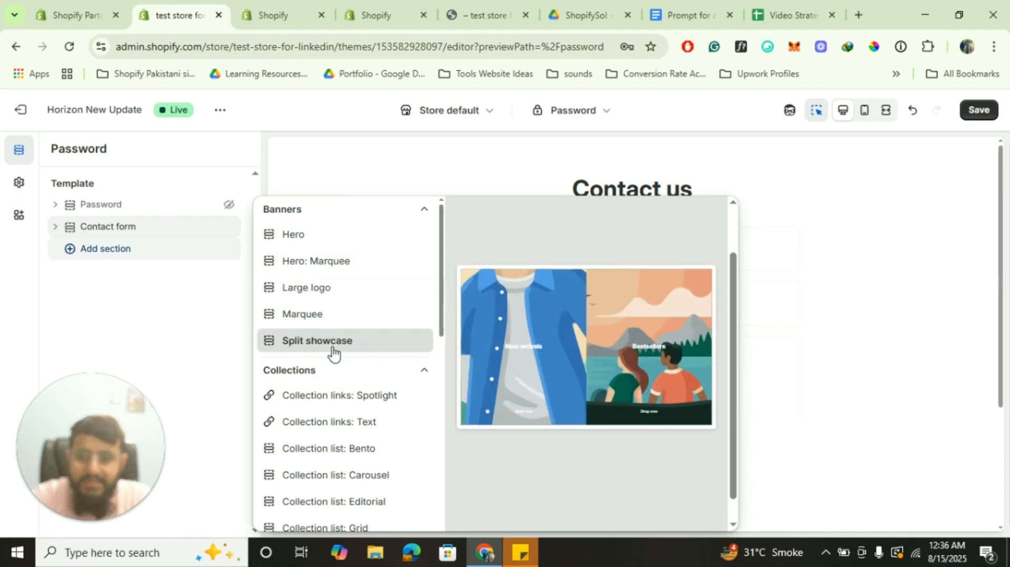
{"action": "scroll", "coordinate": [333, 354], "scroll_direction": "down", "scroll_amount": 10}
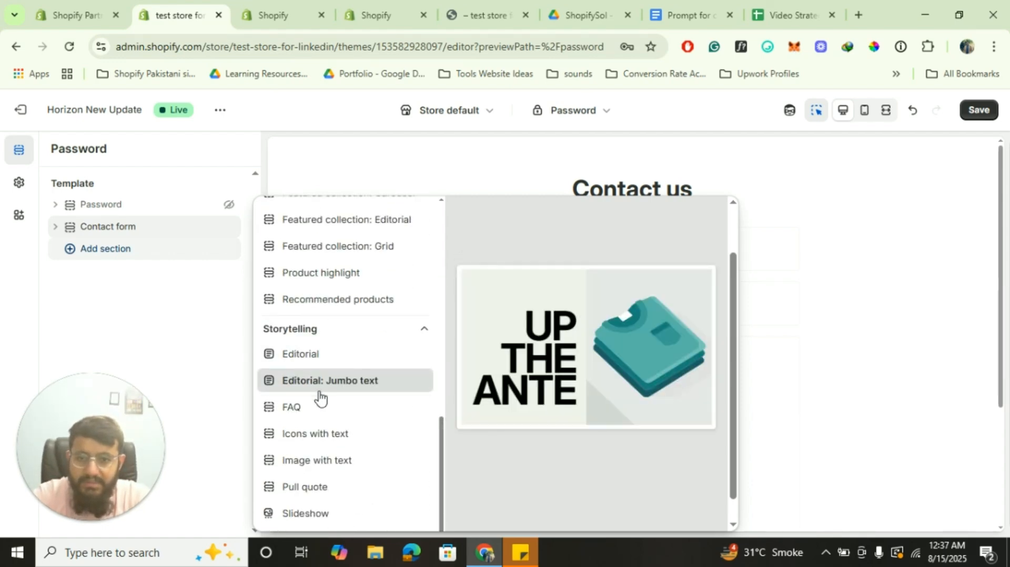
Add FAQ, Pull quote and Video sections to the Password template
{"action": "left_click", "coordinate": [314, 408]}
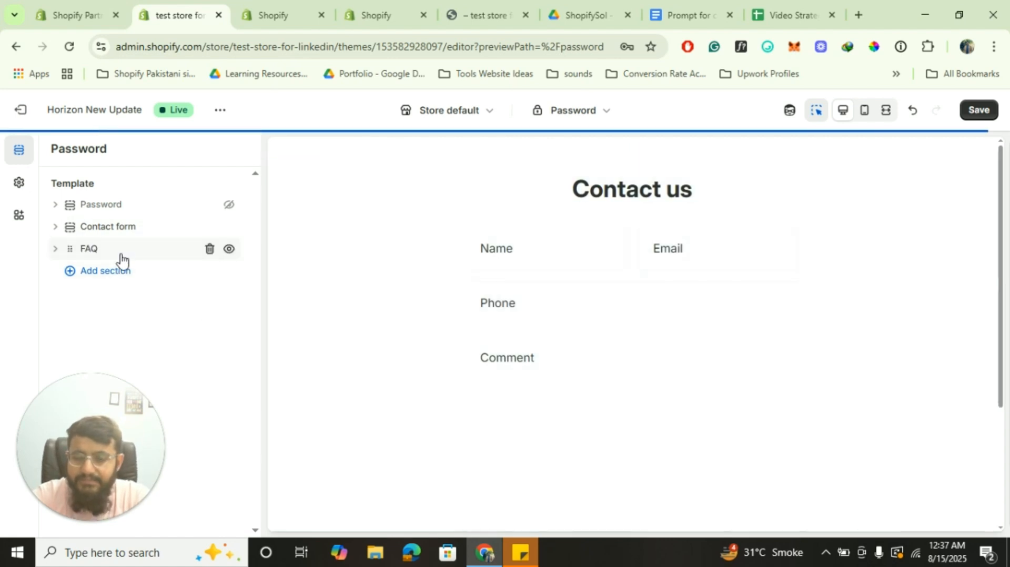
{"action": "left_click", "coordinate": [123, 271]}
{"action": "scroll", "coordinate": [333, 444], "scroll_direction": "down", "scroll_amount": 10}
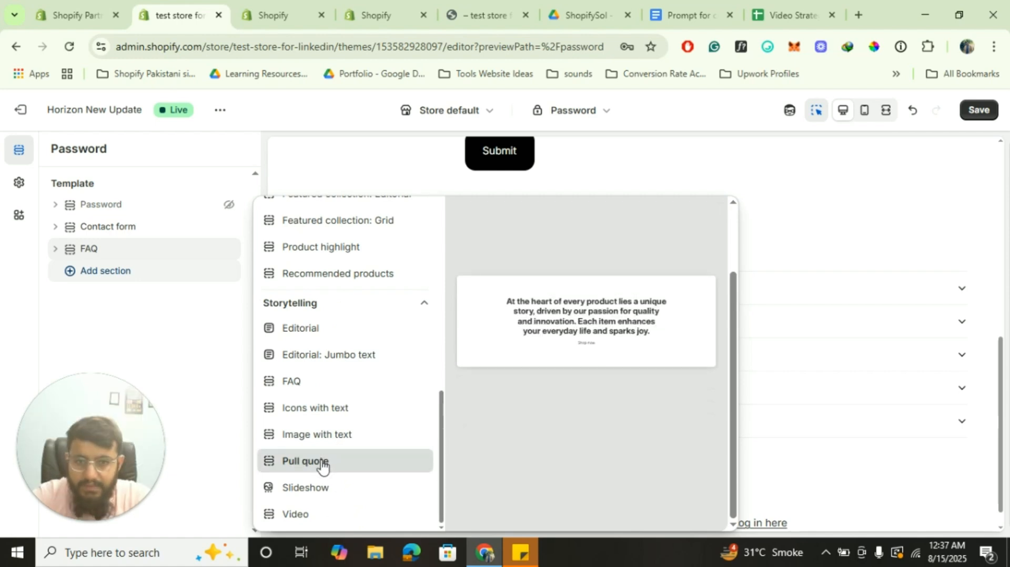
{"action": "left_click", "coordinate": [323, 465]}
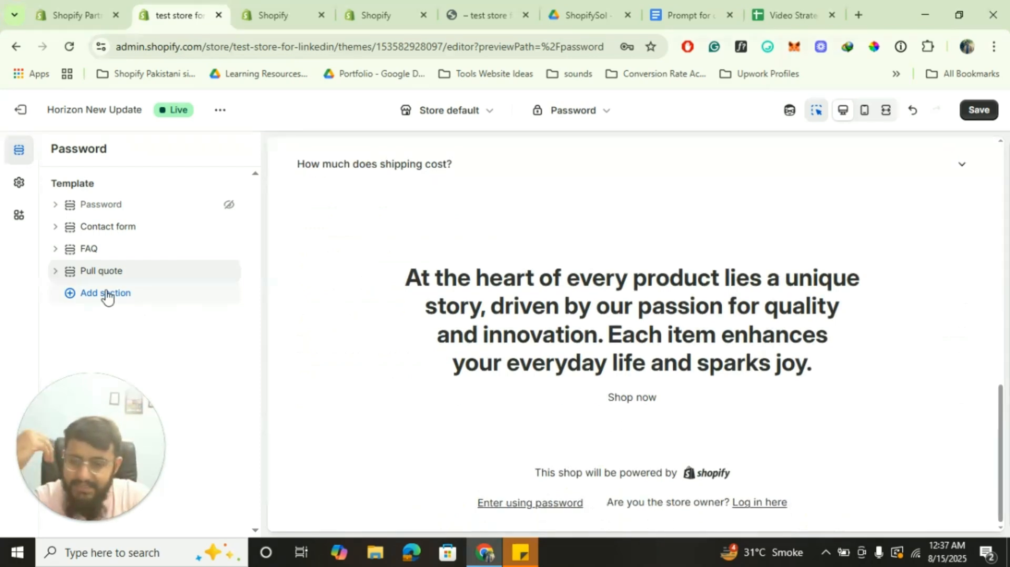
{"action": "left_click", "coordinate": [106, 293]}
{"action": "scroll", "coordinate": [367, 370], "scroll_direction": "down", "scroll_amount": 5}
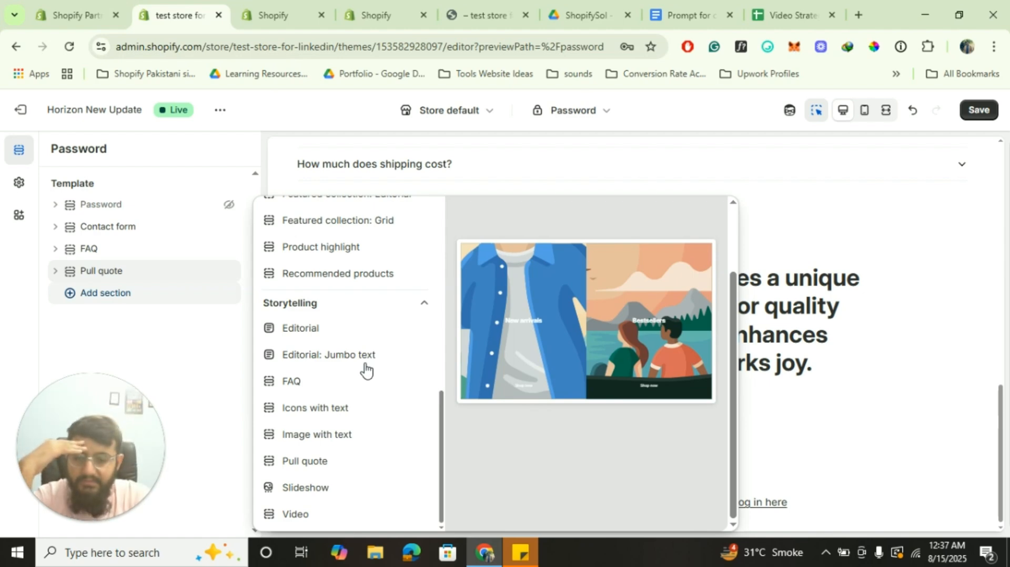
{"action": "left_click", "coordinate": [295, 515]}
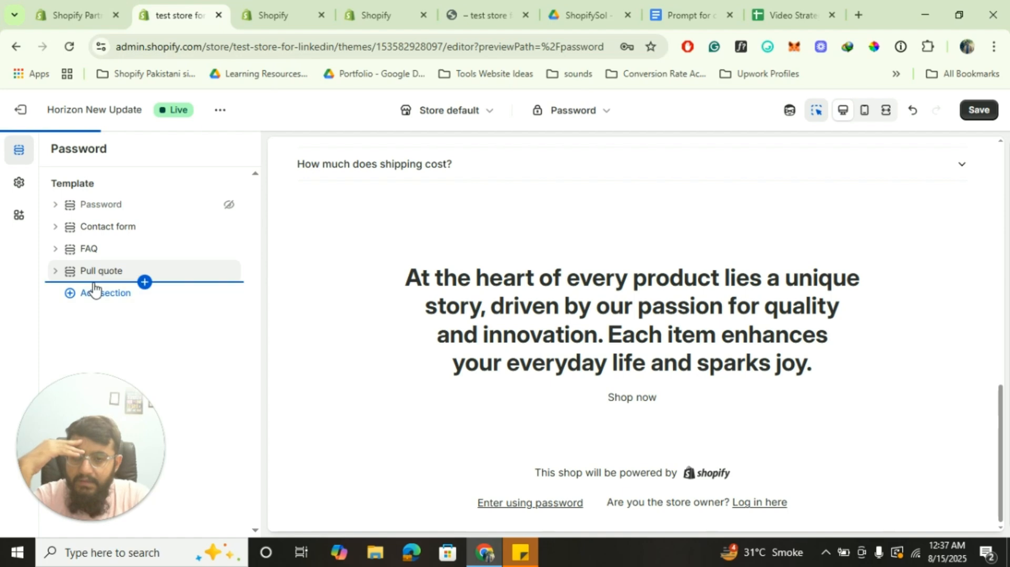
Browse the section list once more, then move to the tab loading the code editor
{"action": "left_click", "coordinate": [111, 315]}
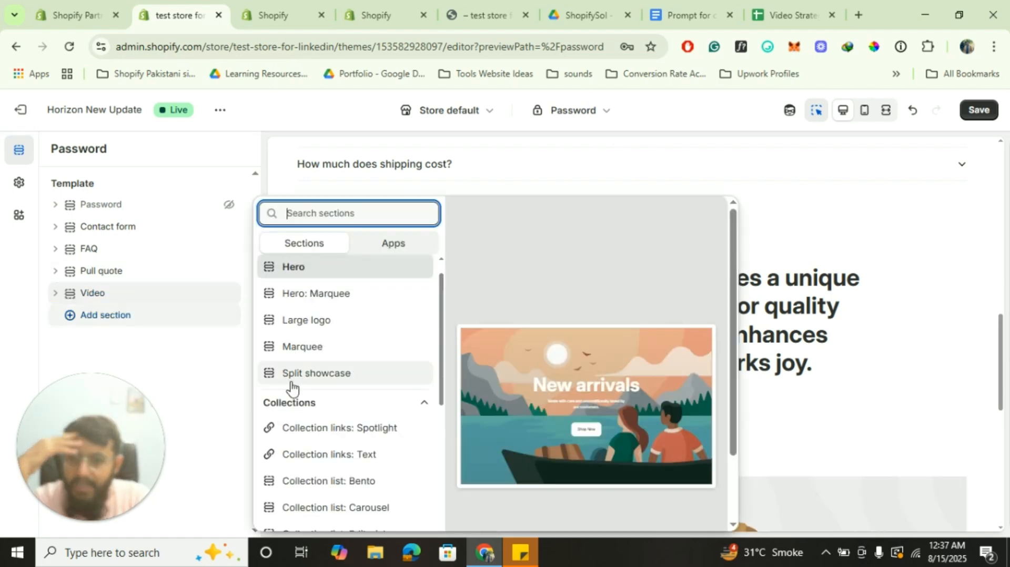
{"action": "scroll", "coordinate": [289, 383], "scroll_direction": "down", "scroll_amount": 8}
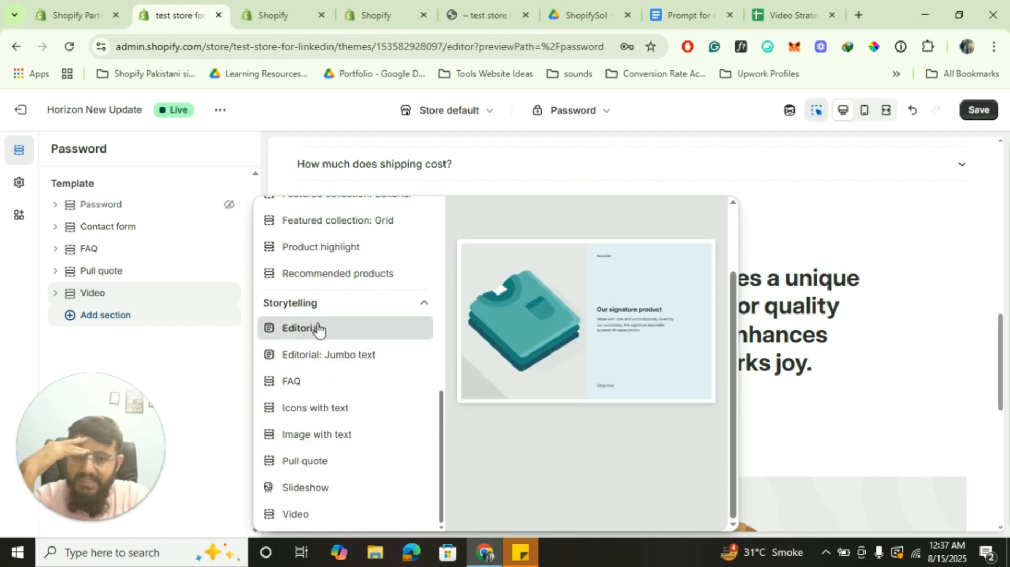
{"action": "scroll", "coordinate": [318, 329], "scroll_direction": "up", "scroll_amount": 5}
{"action": "scroll", "coordinate": [318, 330], "scroll_direction": "up", "scroll_amount": 4}
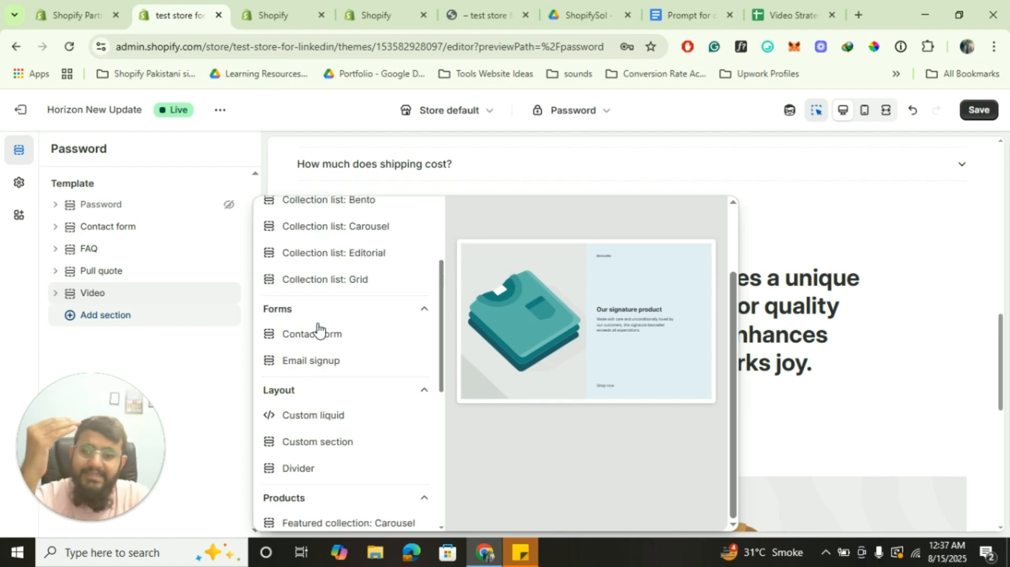
{"action": "scroll", "coordinate": [318, 329], "scroll_direction": "up", "scroll_amount": 6}
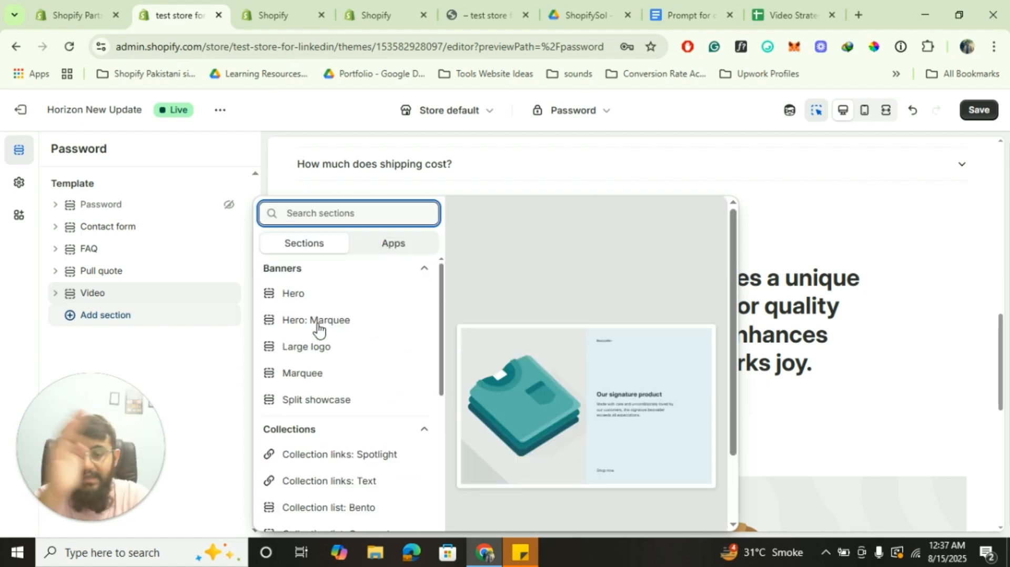
{"action": "left_click", "coordinate": [360, 8]}
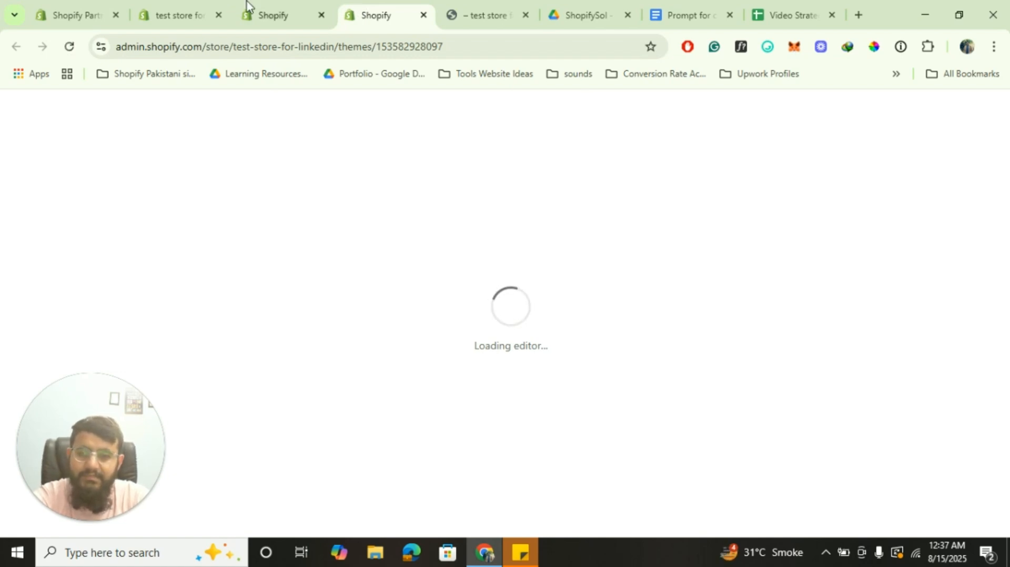
Close the open password.liquid file and collapse the layout folder in the code editor
{"action": "left_click", "coordinate": [174, 8]}
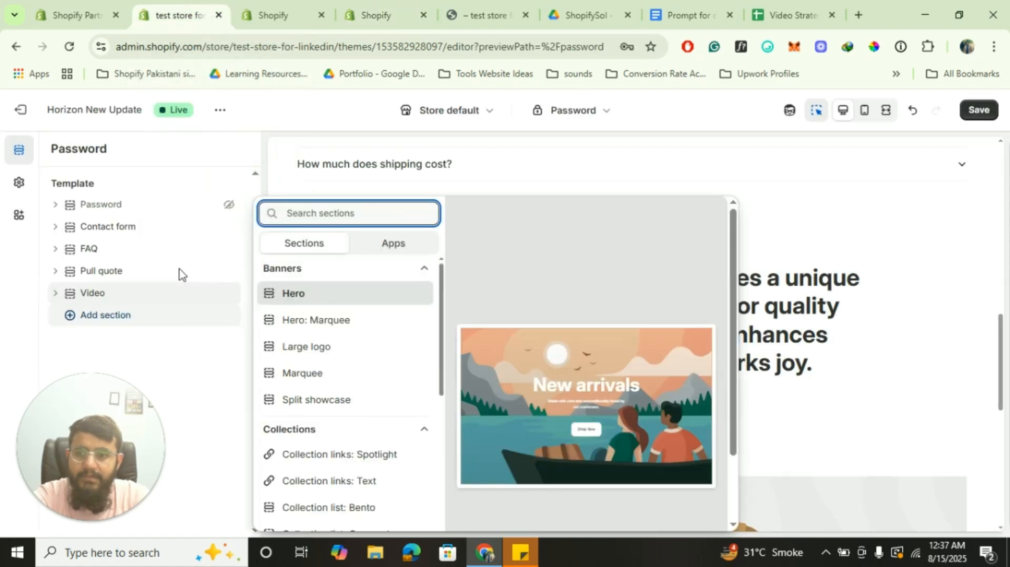
{"action": "left_click", "coordinate": [390, 6]}
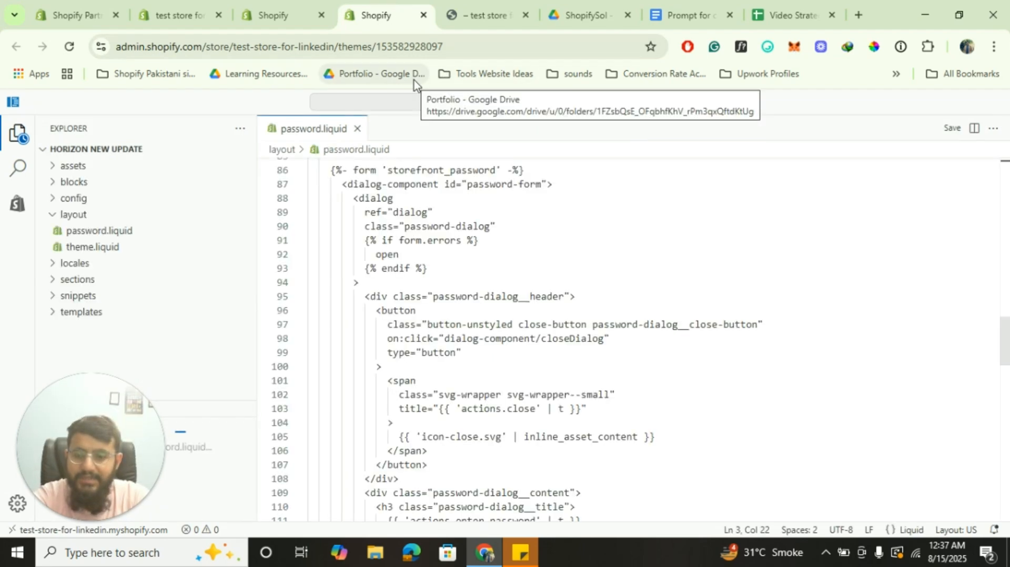
{"action": "left_click", "coordinate": [356, 132]}
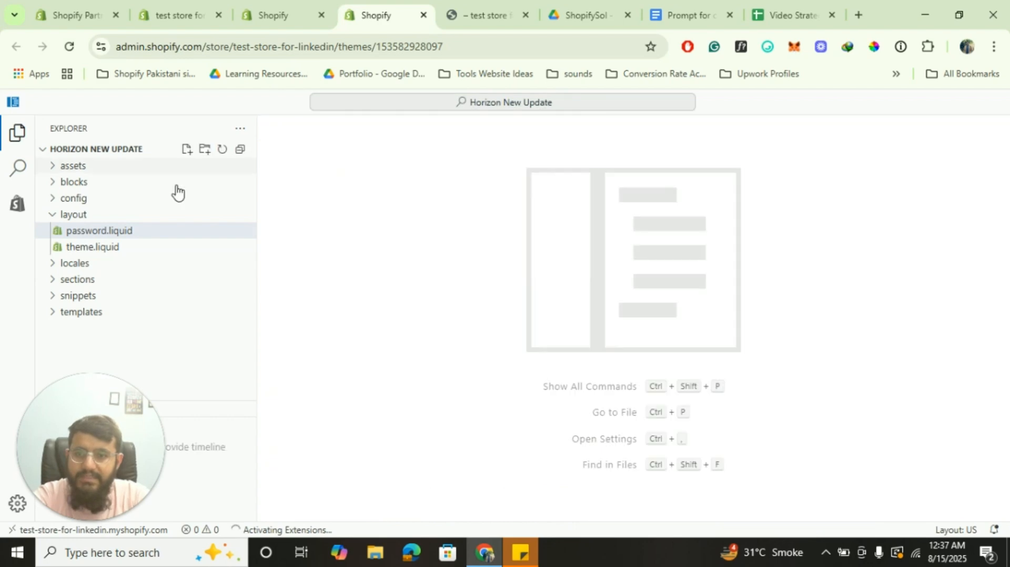
{"action": "left_click", "coordinate": [54, 217]}
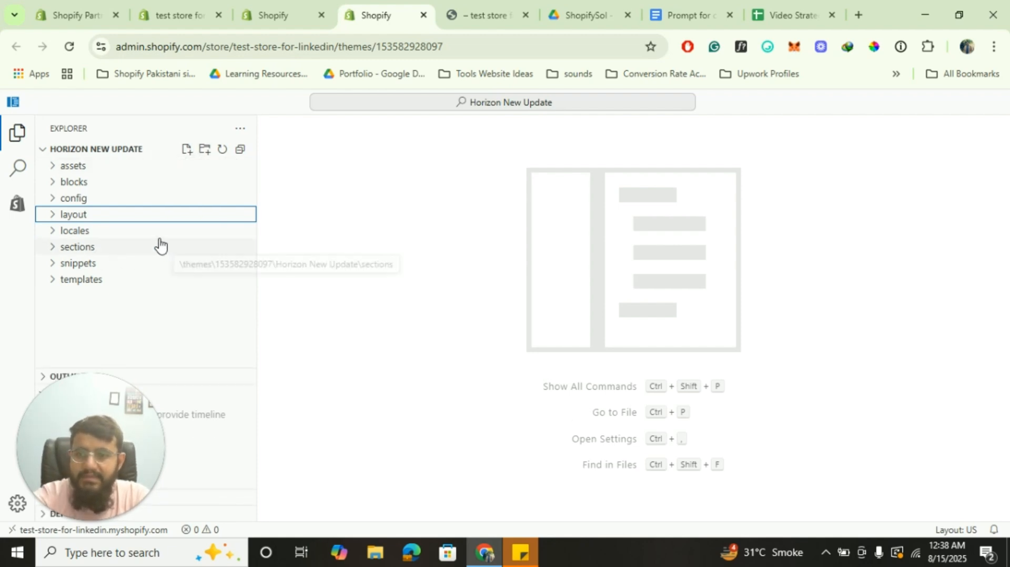
Search 'password' and open the layout password.liquid file
{"action": "left_click", "coordinate": [437, 102]}
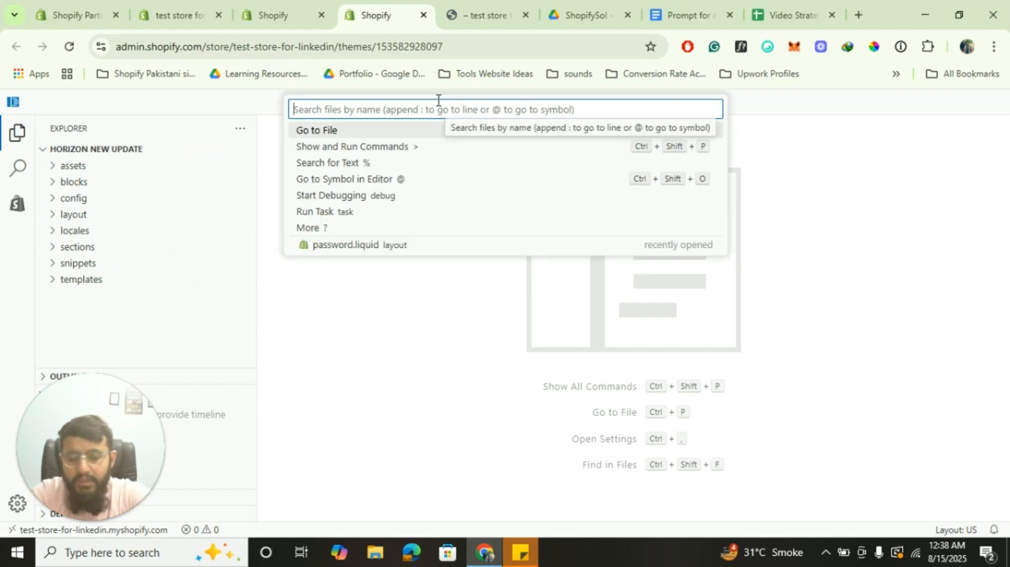
{"action": "type", "text": "password"}
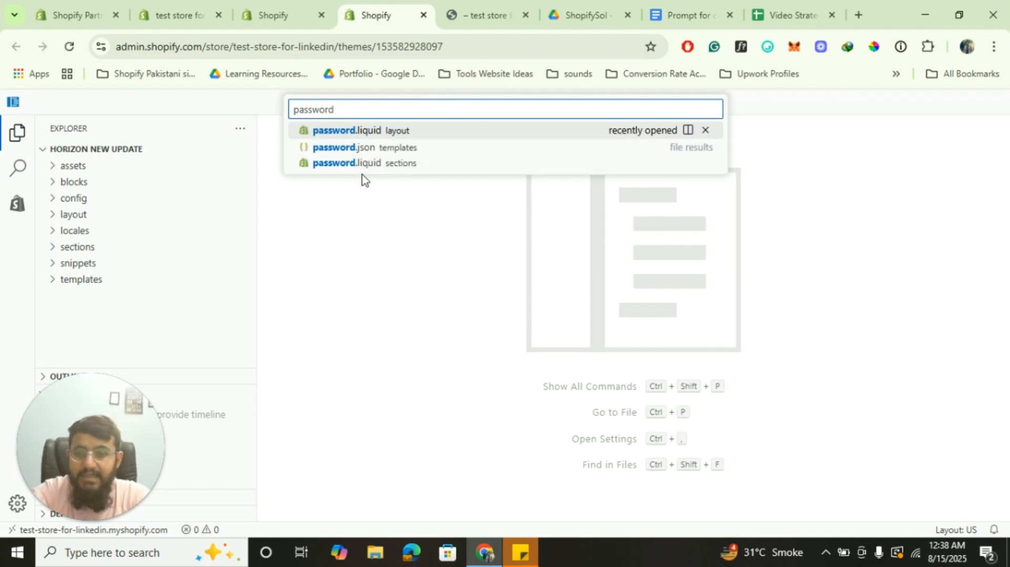
{"action": "left_click", "coordinate": [371, 137]}
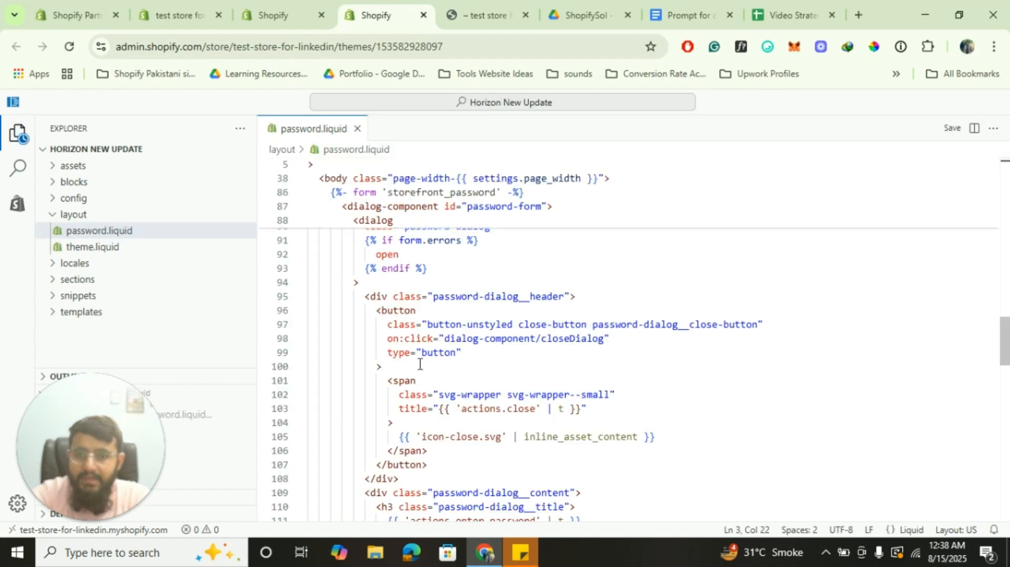
{"action": "scroll", "coordinate": [420, 364], "scroll_direction": "down", "scroll_amount": 3}
{"action": "scroll", "coordinate": [420, 364], "scroll_direction": "up", "scroll_amount": 15}
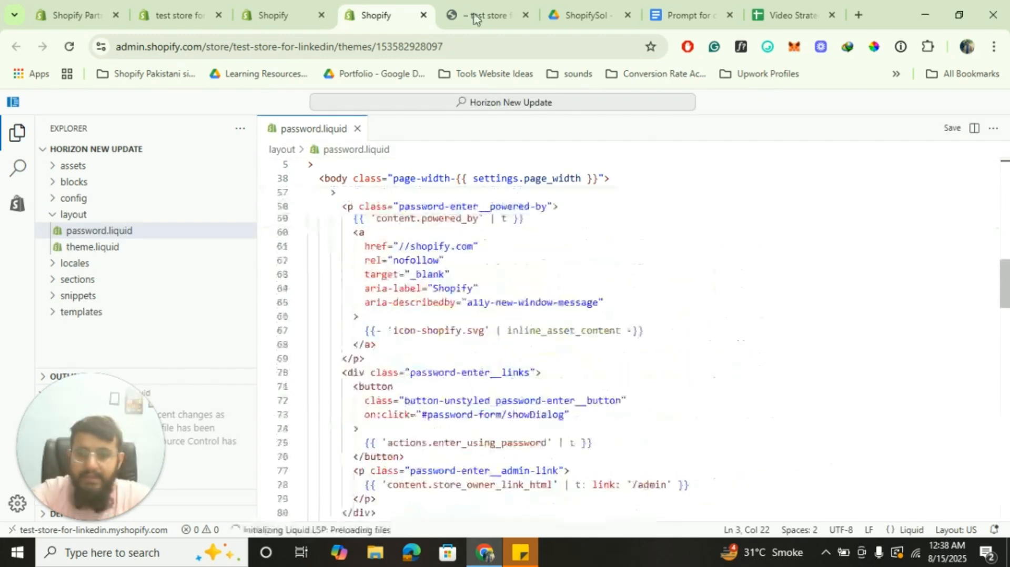
Search 'password' again and read through the sections password.liquid file
{"action": "left_click", "coordinate": [448, 104]}
{"action": "type", "text": "pa"}
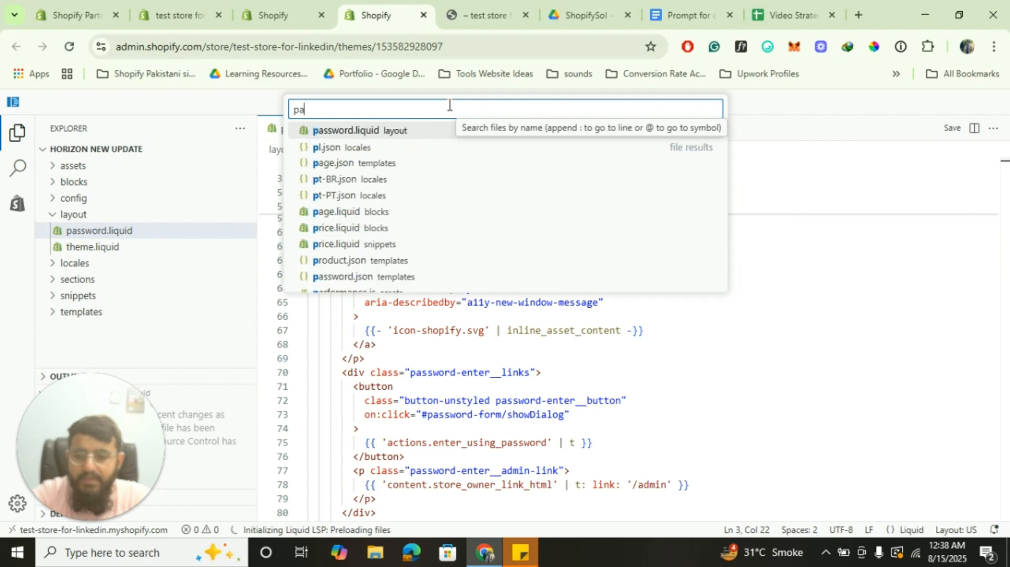
{"action": "type", "text": "sswor"}
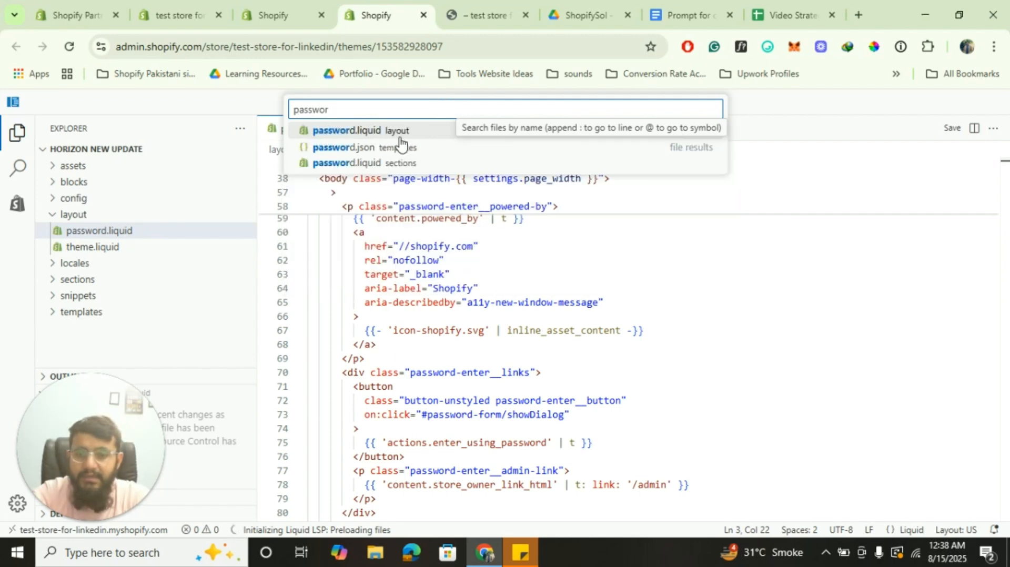
{"action": "type", "text": "d"}
{"action": "left_click", "coordinate": [368, 163]}
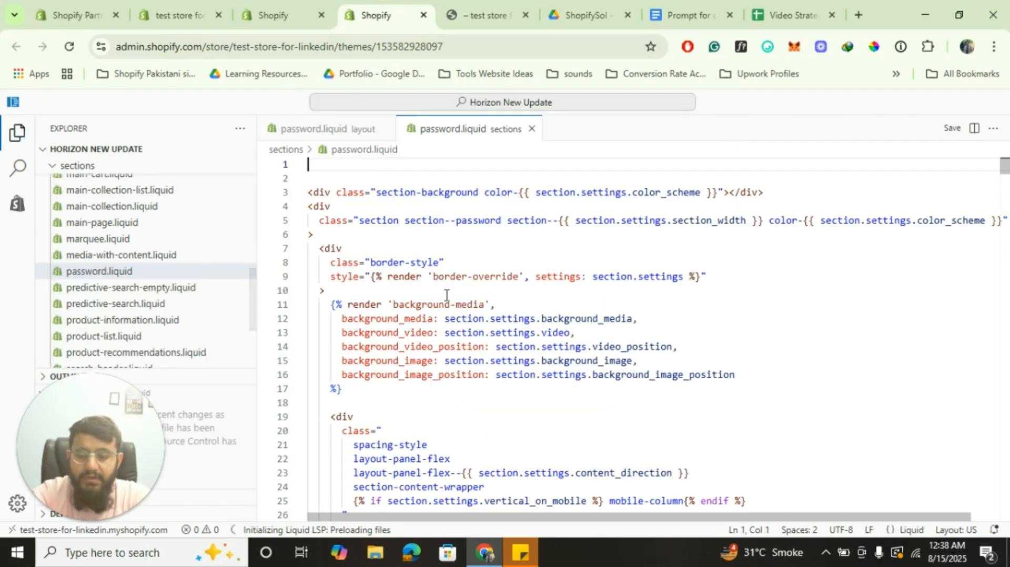
{"action": "scroll", "coordinate": [446, 295], "scroll_direction": "down", "scroll_amount": 20}
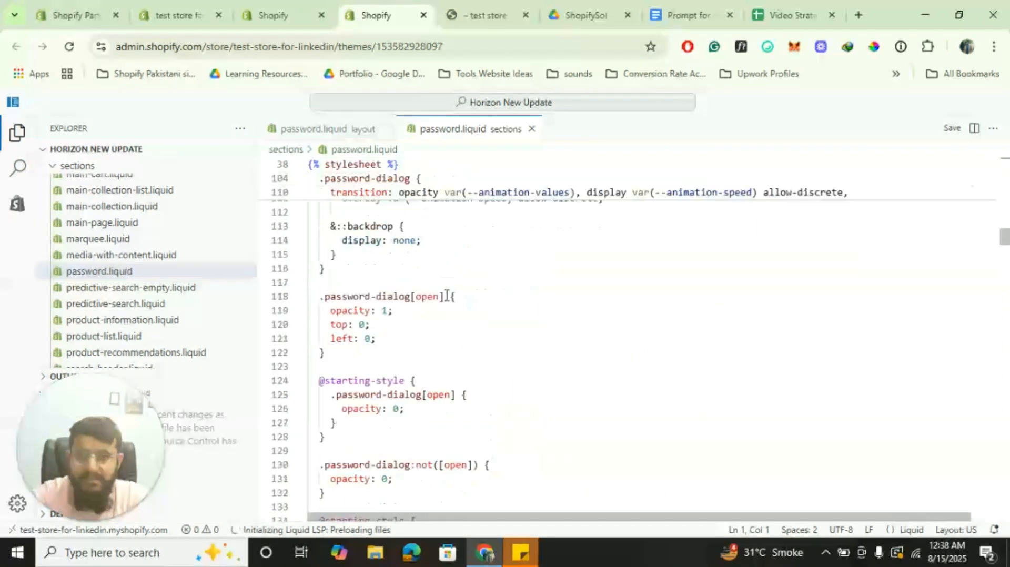
{"action": "scroll", "coordinate": [447, 295], "scroll_direction": "down", "scroll_amount": 20}
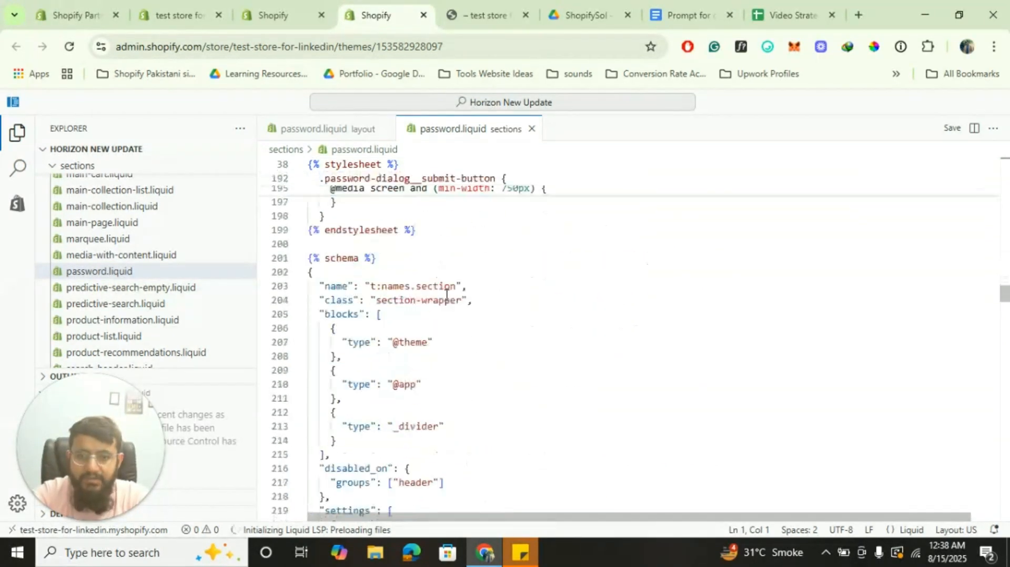
{"action": "scroll", "coordinate": [446, 295], "scroll_direction": "down", "scroll_amount": 20}
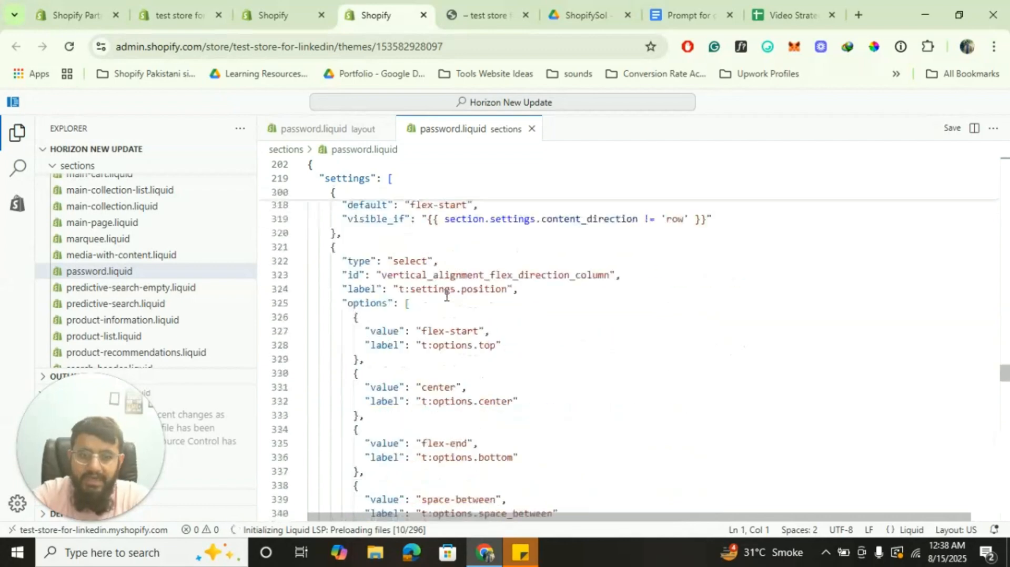
{"action": "scroll", "coordinate": [447, 295], "scroll_direction": "up", "scroll_amount": 20}
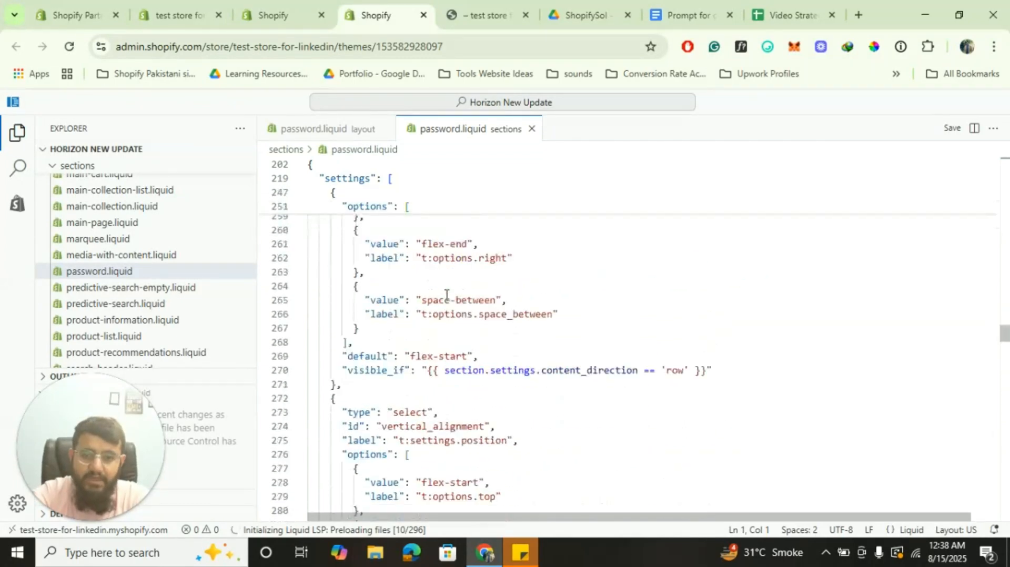
{"action": "scroll", "coordinate": [446, 295], "scroll_direction": "up", "scroll_amount": 20}
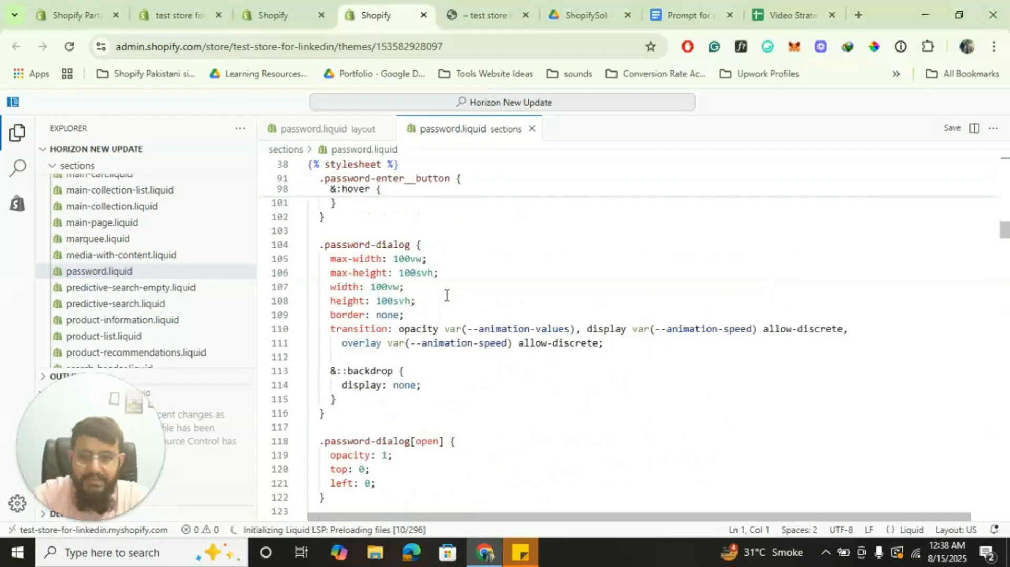
{"action": "scroll", "coordinate": [446, 296], "scroll_direction": "up", "scroll_amount": 20}
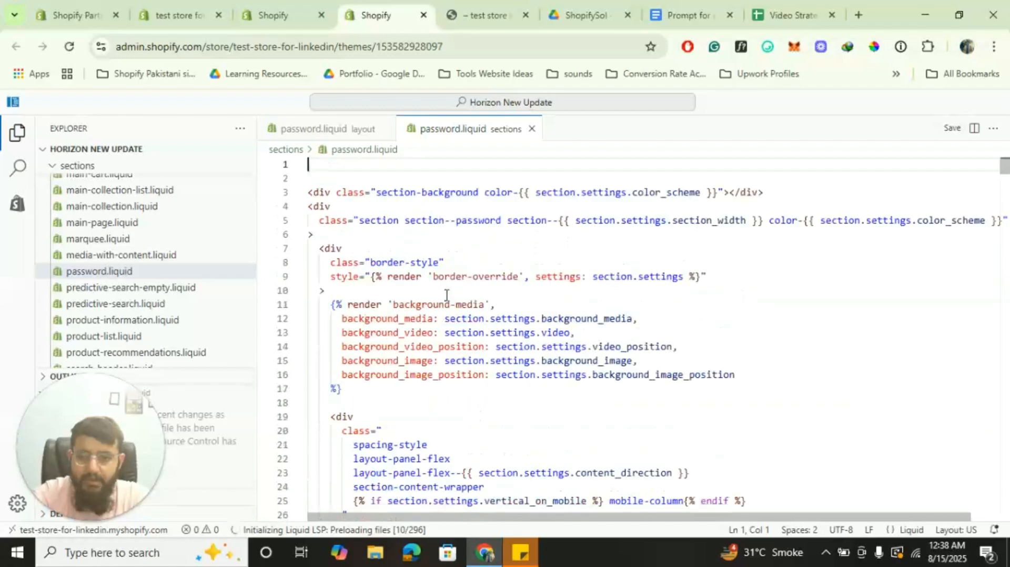
{"action": "scroll", "coordinate": [447, 295], "scroll_direction": "down", "scroll_amount": 10}
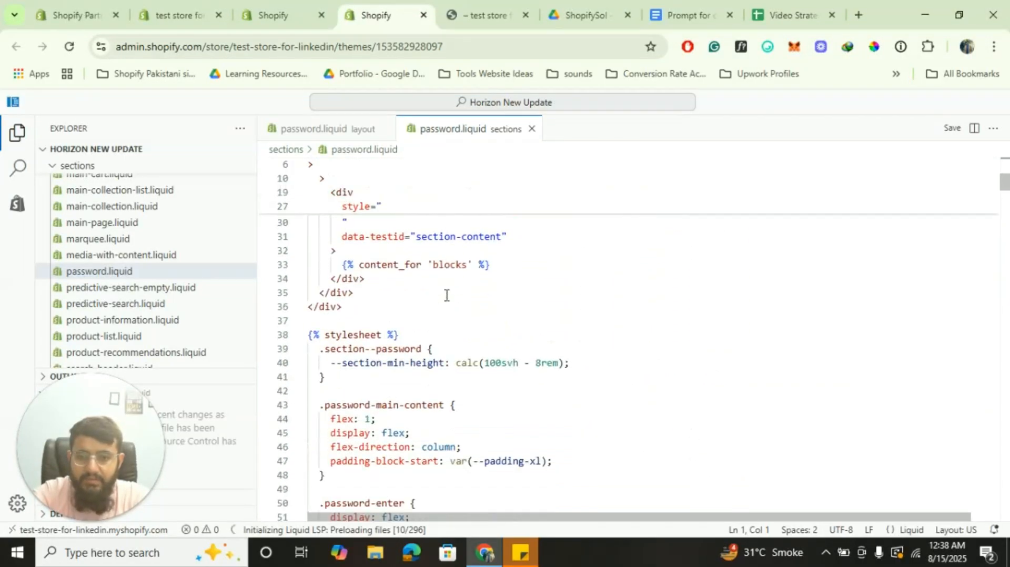
{"action": "scroll", "coordinate": [446, 295], "scroll_direction": "down", "scroll_amount": 1}
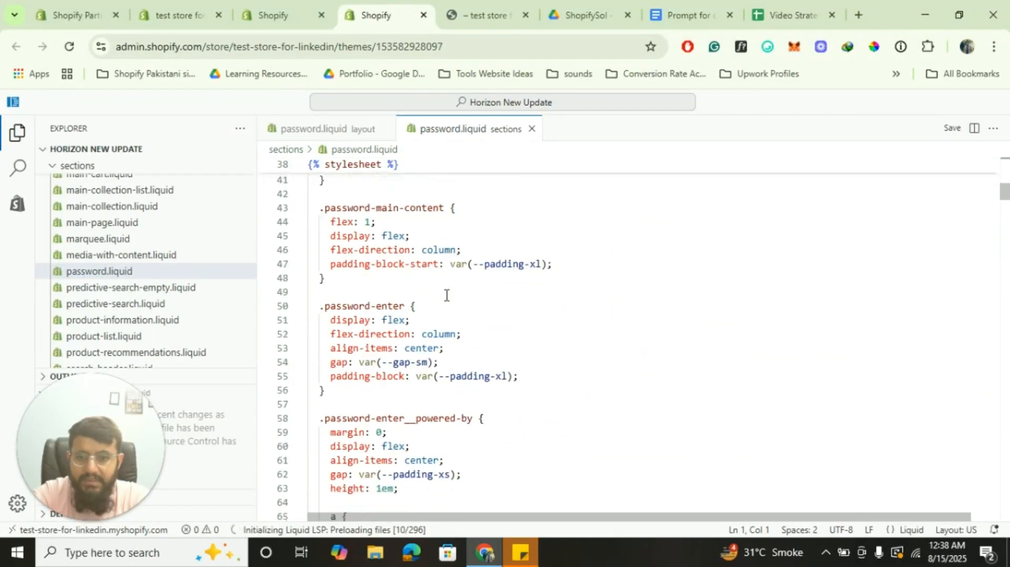
Switch back to the layout password.liquid file and review its code
{"action": "left_click", "coordinate": [335, 129]}
{"action": "scroll", "coordinate": [490, 315], "scroll_direction": "down", "scroll_amount": 20}
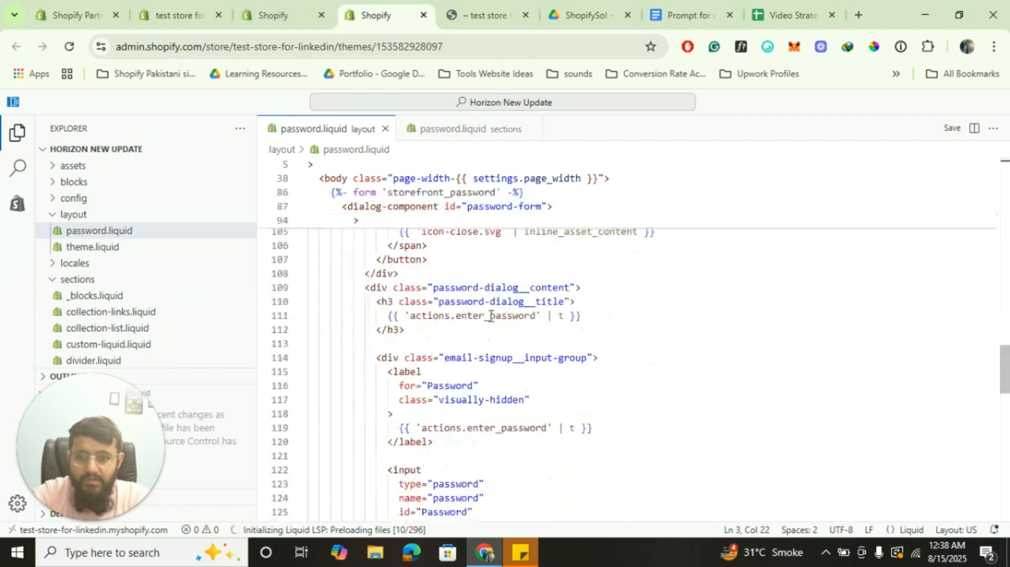
{"action": "scroll", "coordinate": [490, 316], "scroll_direction": "down", "scroll_amount": 5}
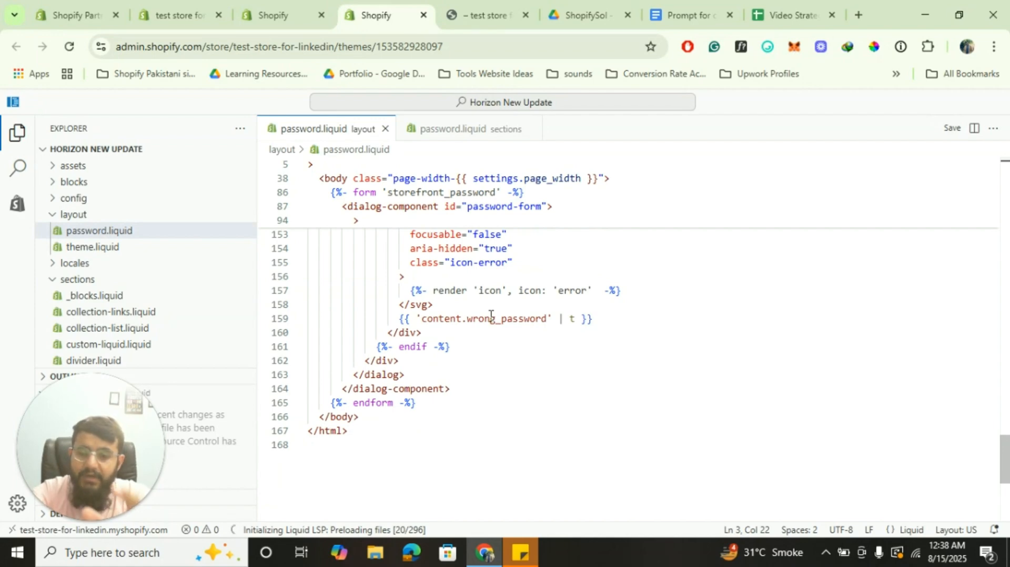
{"action": "scroll", "coordinate": [490, 315], "scroll_direction": "up", "scroll_amount": 20}
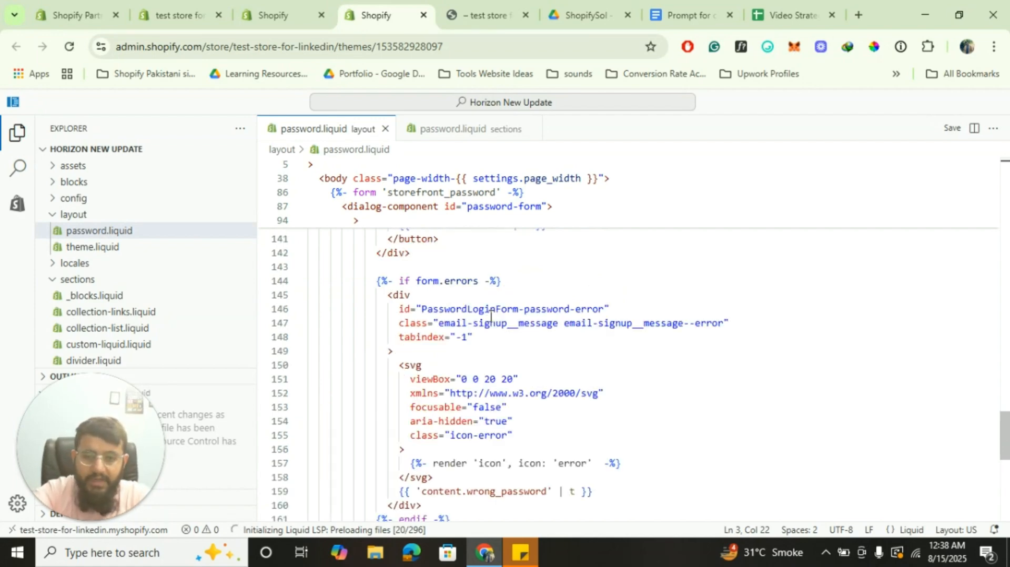
{"action": "scroll", "coordinate": [490, 315], "scroll_direction": "up", "scroll_amount": 3}
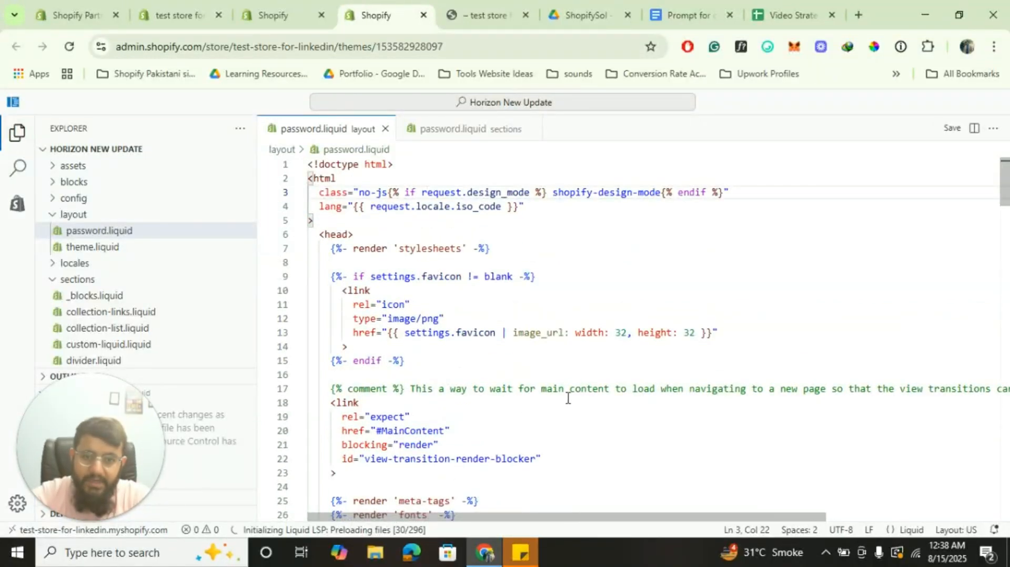
{"action": "scroll", "coordinate": [567, 399], "scroll_direction": "right", "scroll_amount": 8}
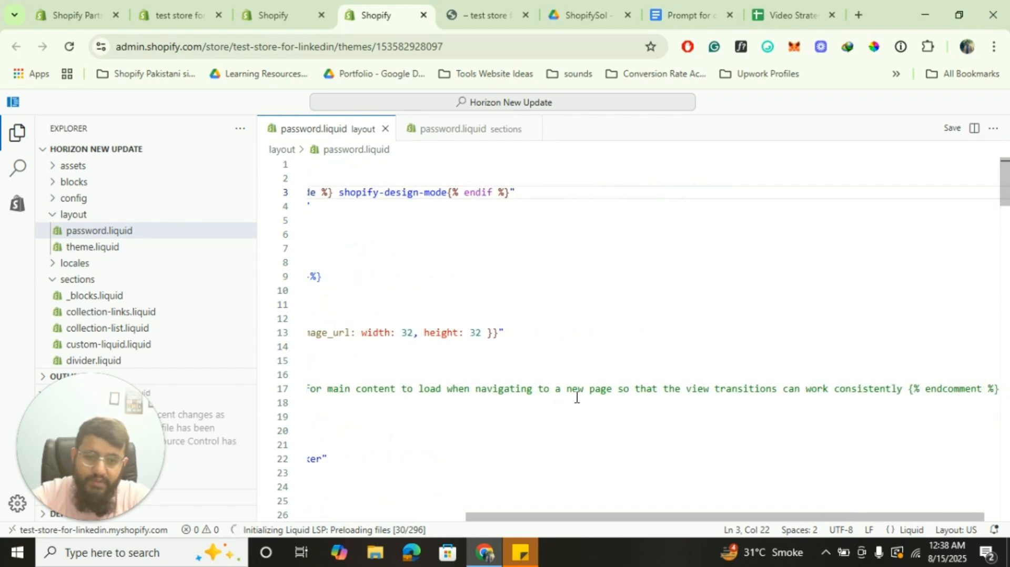
{"action": "scroll", "coordinate": [576, 399], "scroll_direction": "left", "scroll_amount": 8}
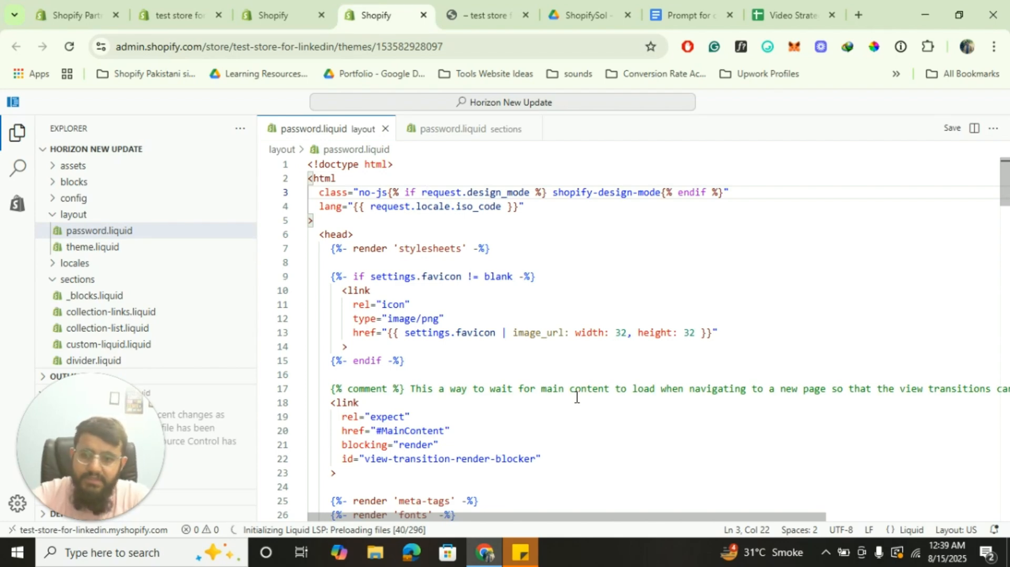
Close the code editor tab, reorder the browser tabs, and dismiss the Add section list
{"action": "left_click", "coordinate": [424, 15]}
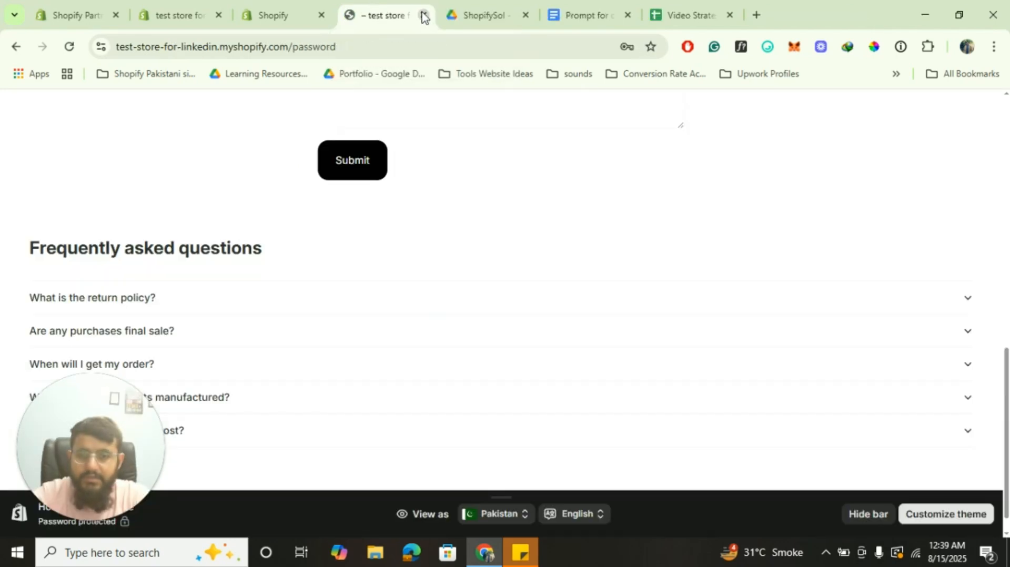
{"action": "left_click", "coordinate": [268, 11]}
{"action": "left_click", "coordinate": [193, 5]}
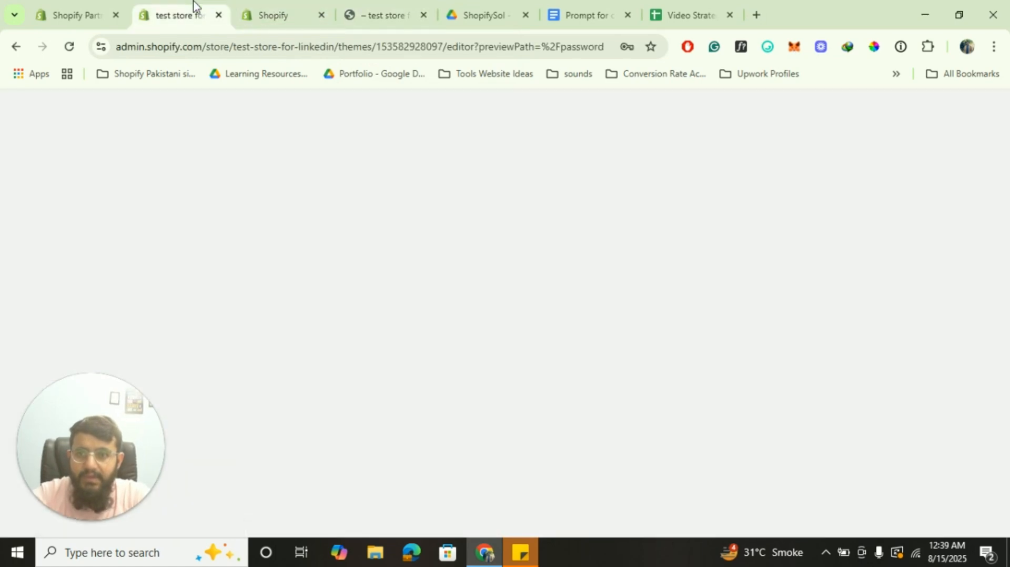
{"action": "left_click_drag", "start_coordinate": [304, 7], "coordinate": [218, 7]}
{"action": "left_click", "coordinate": [257, 2]}
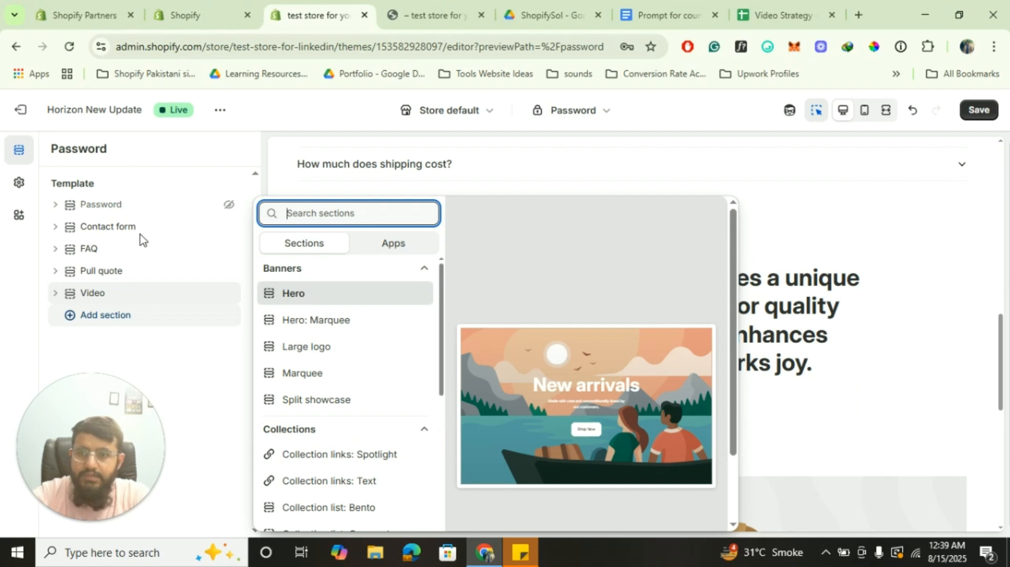
{"action": "left_click", "coordinate": [114, 226]}
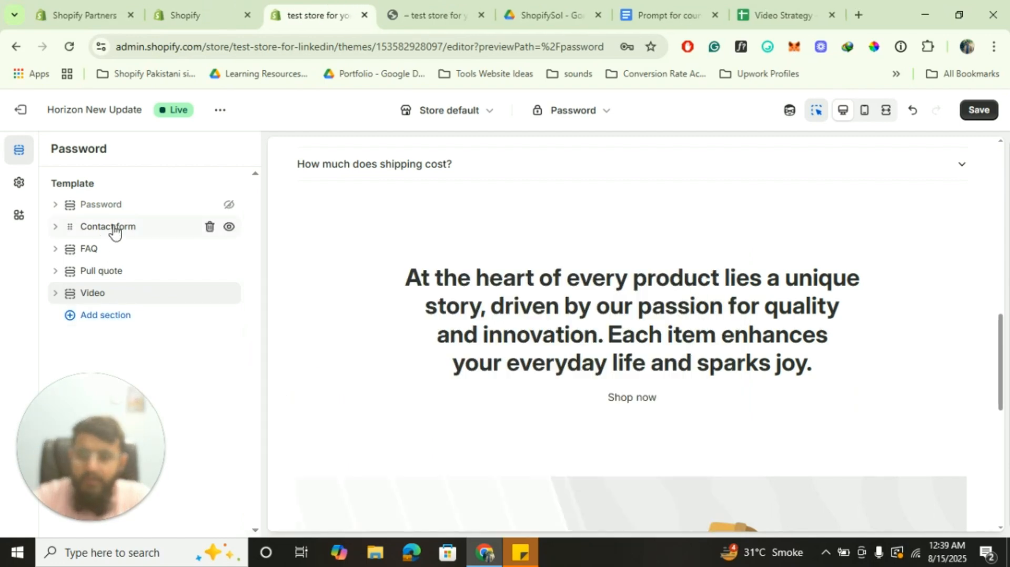
Expand the Contact form section and inspect its form block settings
{"action": "left_click", "coordinate": [55, 227]}
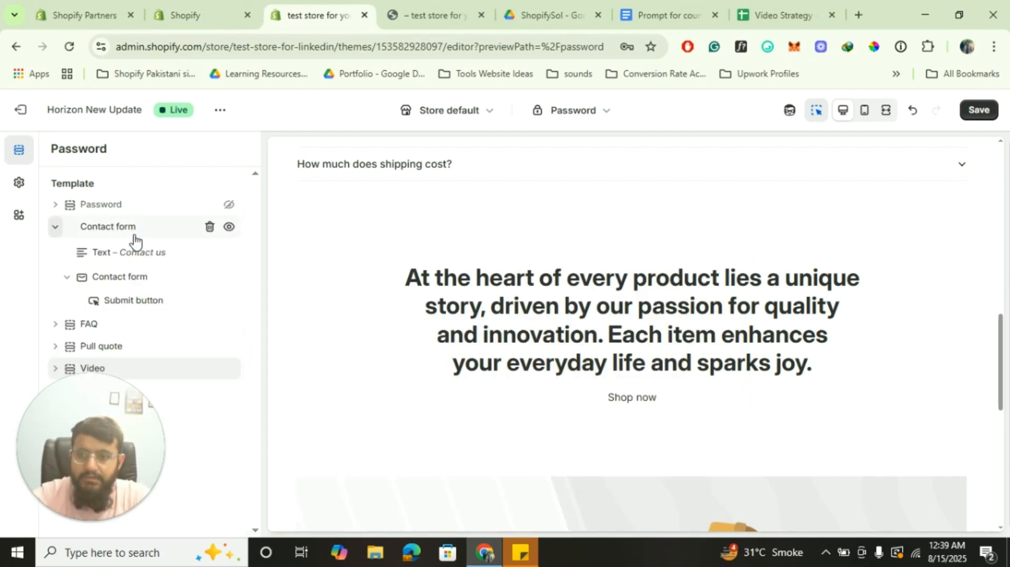
{"action": "scroll", "coordinate": [309, 300], "scroll_direction": "up", "scroll_amount": 10}
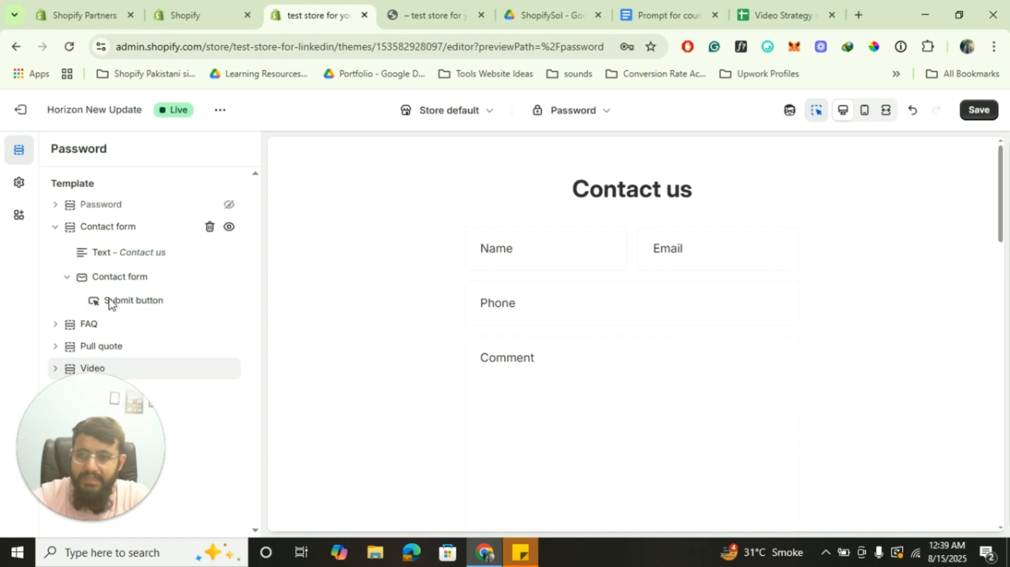
{"action": "left_click", "coordinate": [128, 279]}
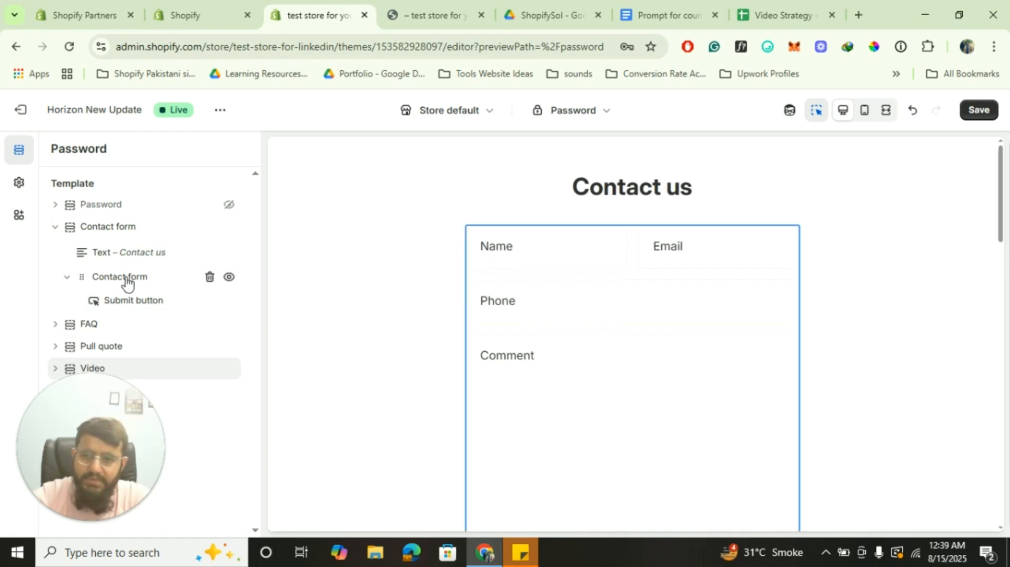
{"action": "scroll", "coordinate": [179, 303], "scroll_direction": "down", "scroll_amount": 1}
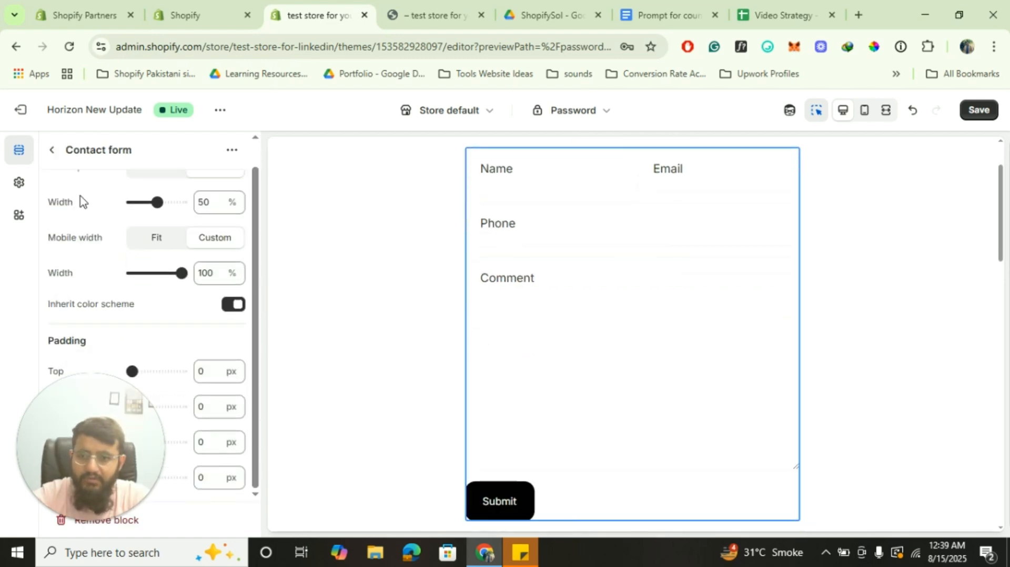
{"action": "left_click", "coordinate": [51, 151]}
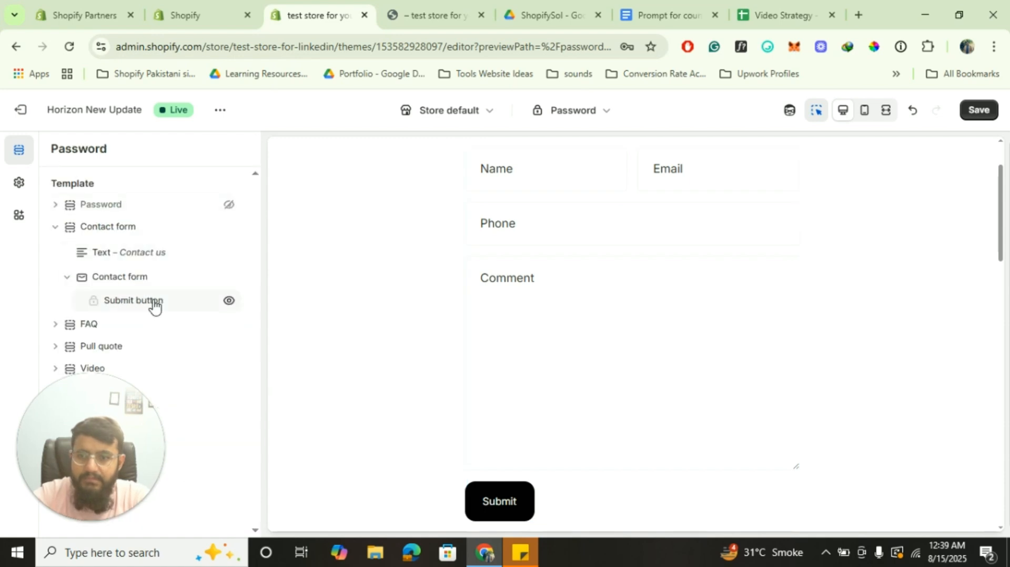
Replace the Contact form heading text 'Contact us' with 'Send Us your Queries'
{"action": "left_click", "coordinate": [122, 253]}
{"action": "left_click", "coordinate": [148, 247]}
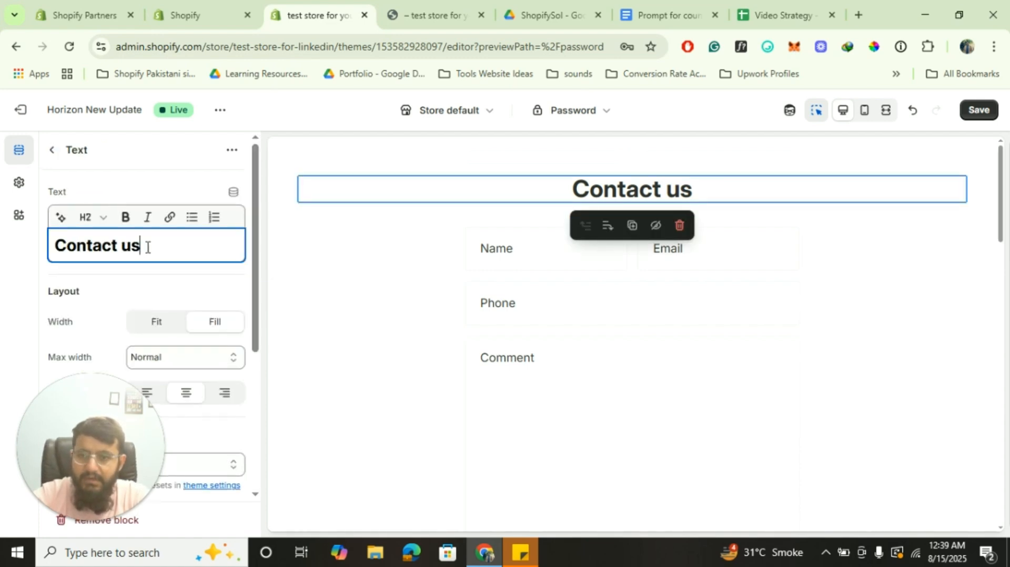
{"action": "key", "text": "ctrl+a"}
{"action": "type", "text": "S"}
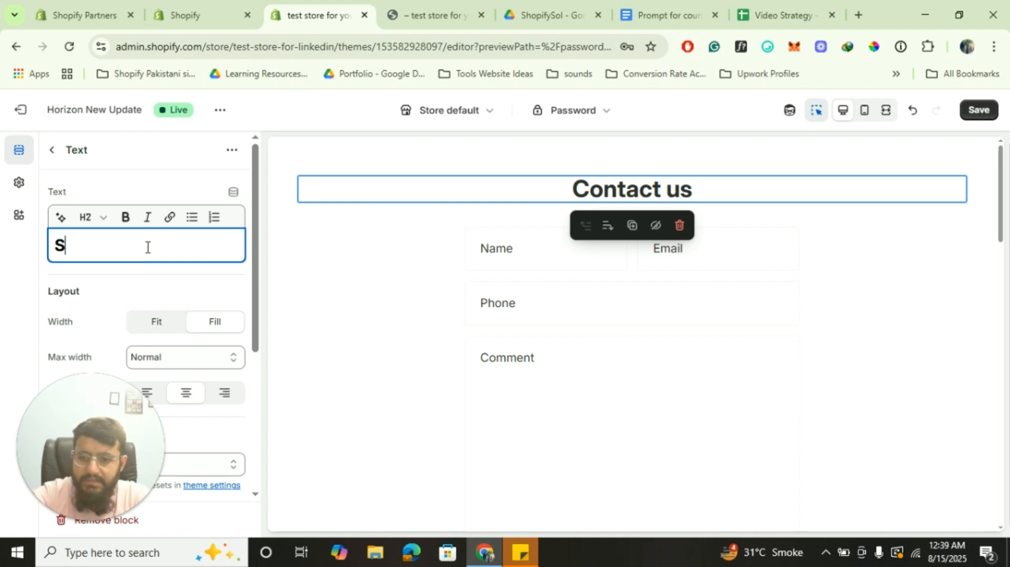
{"action": "type", "text": "end "}
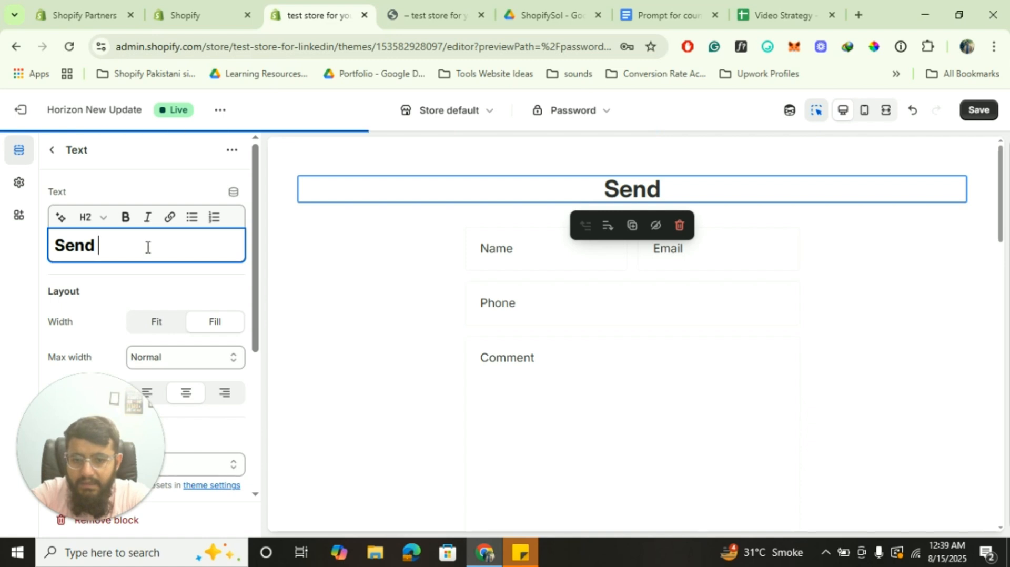
{"action": "type", "text": "Us your Q"}
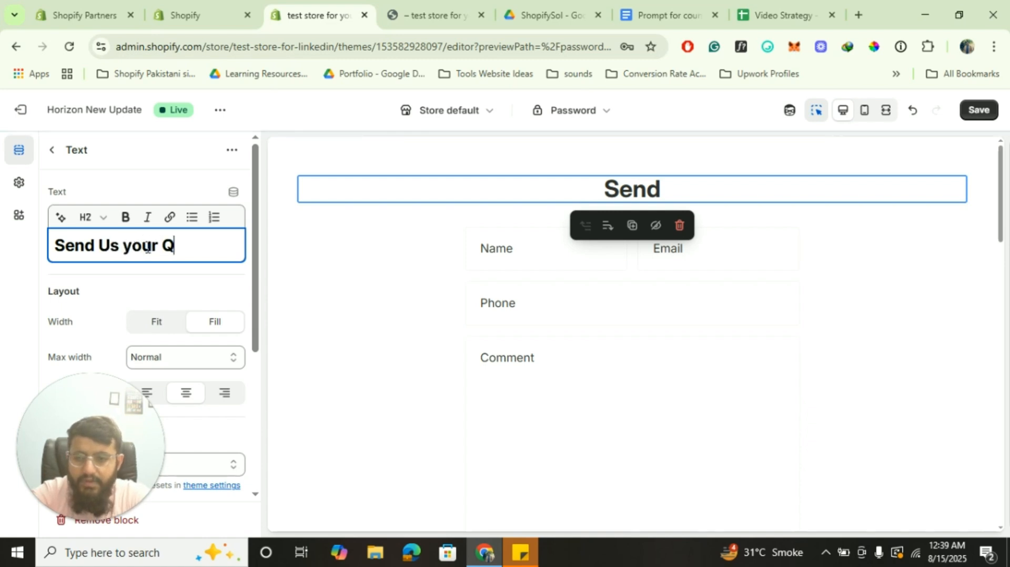
{"action": "type", "text": "ueries"}
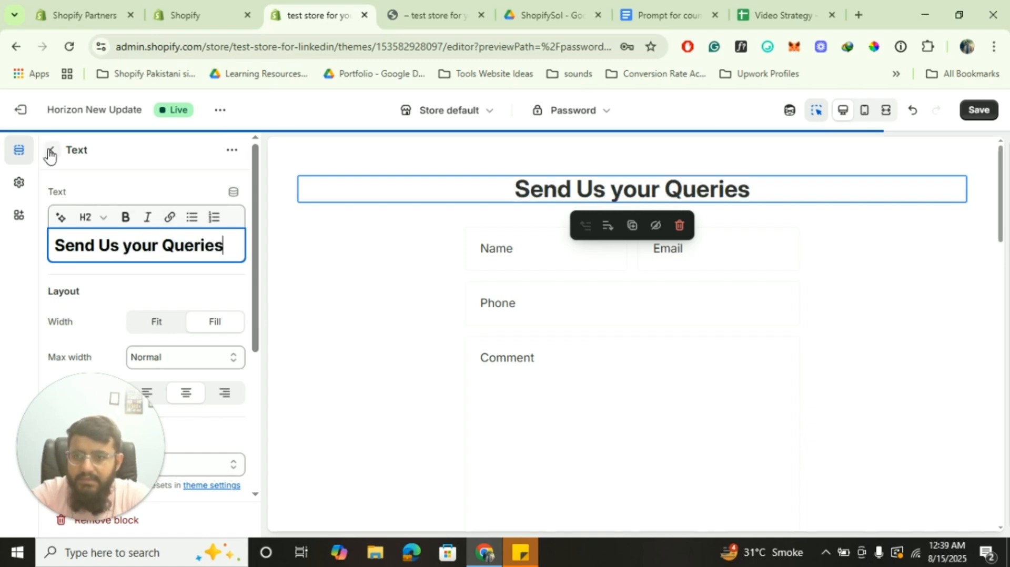
{"action": "left_click", "coordinate": [50, 153]}
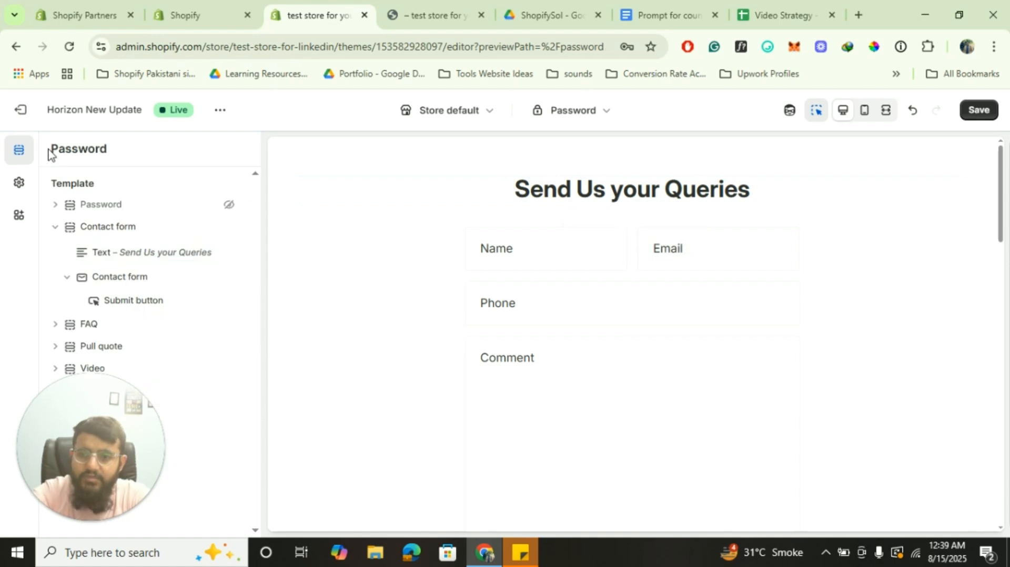
{"action": "left_click", "coordinate": [54, 227]}
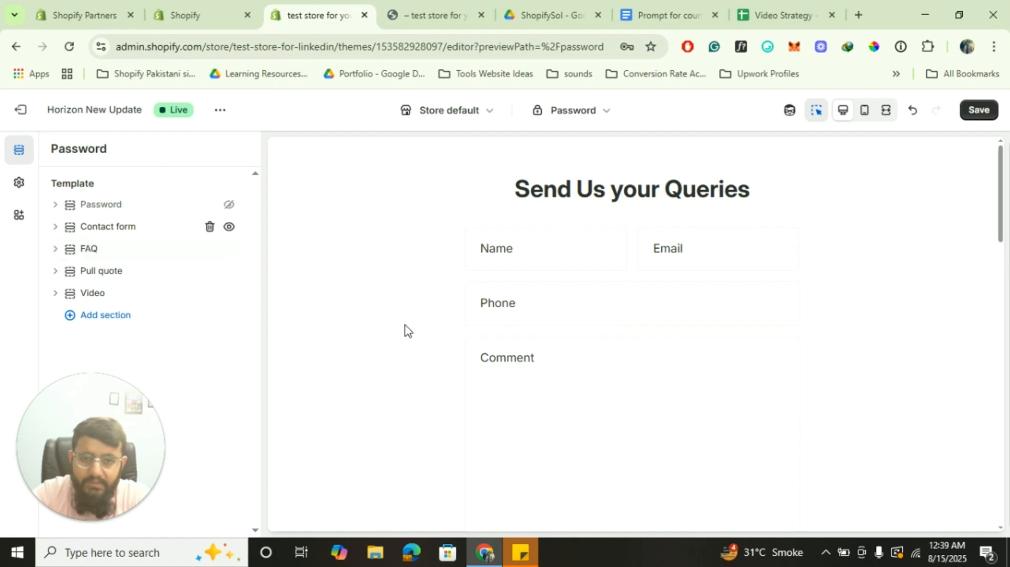
Drag Pull quote, then Video, above Contact form in the section list
{"action": "scroll", "coordinate": [405, 330], "scroll_direction": "down", "scroll_amount": 8}
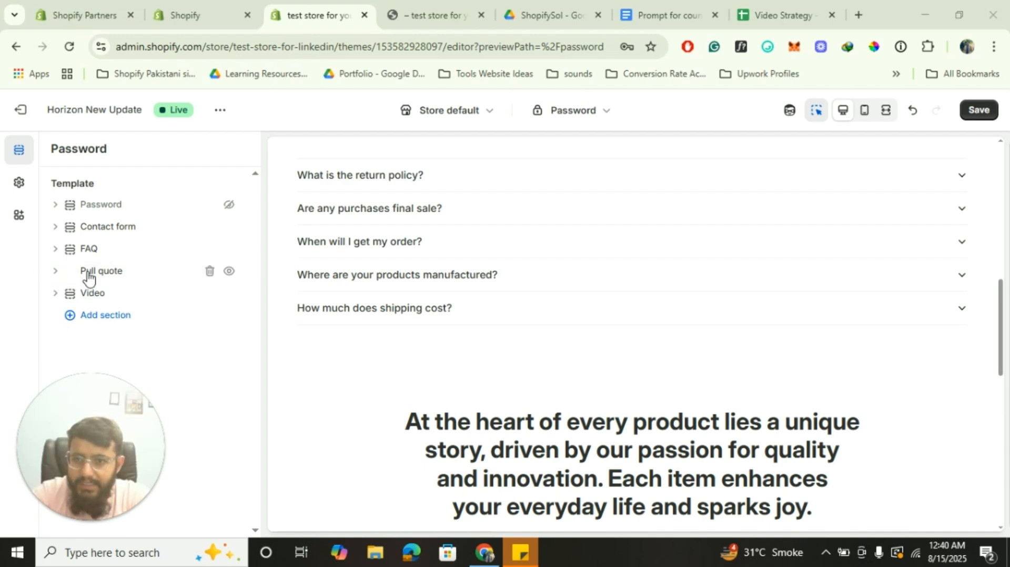
{"action": "left_click_drag", "start_coordinate": [74, 267], "coordinate": [74, 210]}
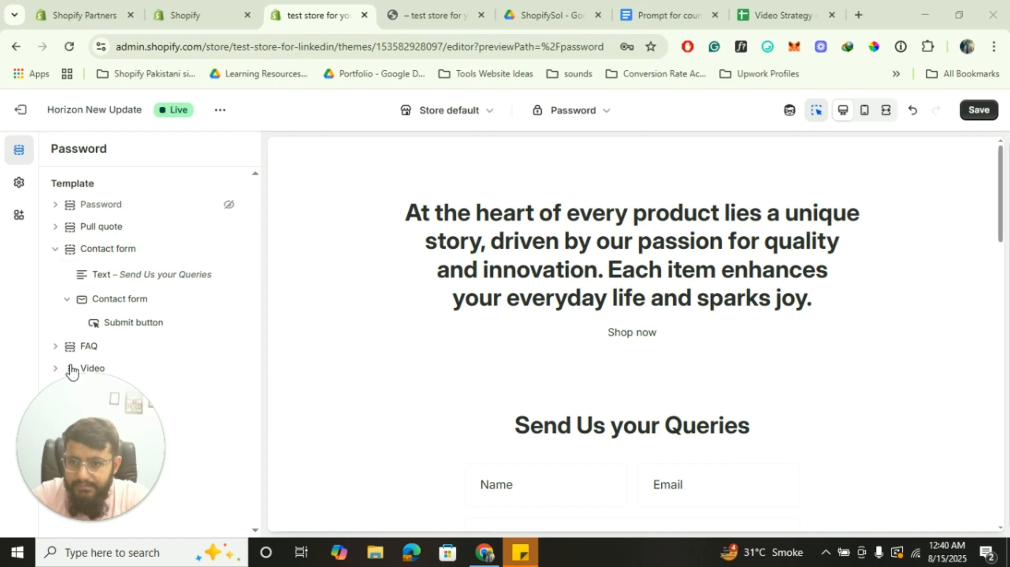
{"action": "left_click_drag", "start_coordinate": [72, 368], "coordinate": [91, 244]}
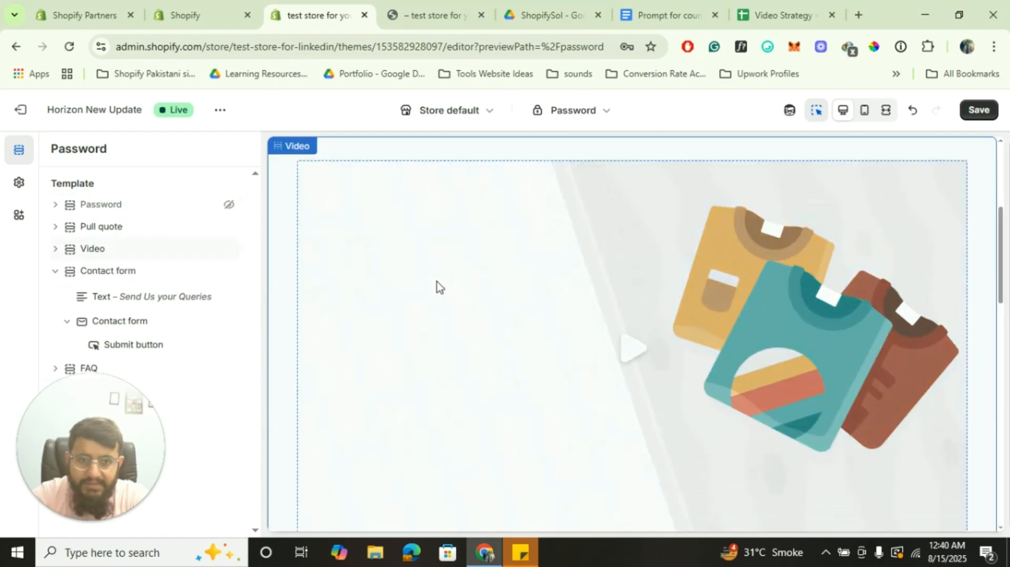
{"action": "scroll", "coordinate": [436, 282], "scroll_direction": "down", "scroll_amount": 5}
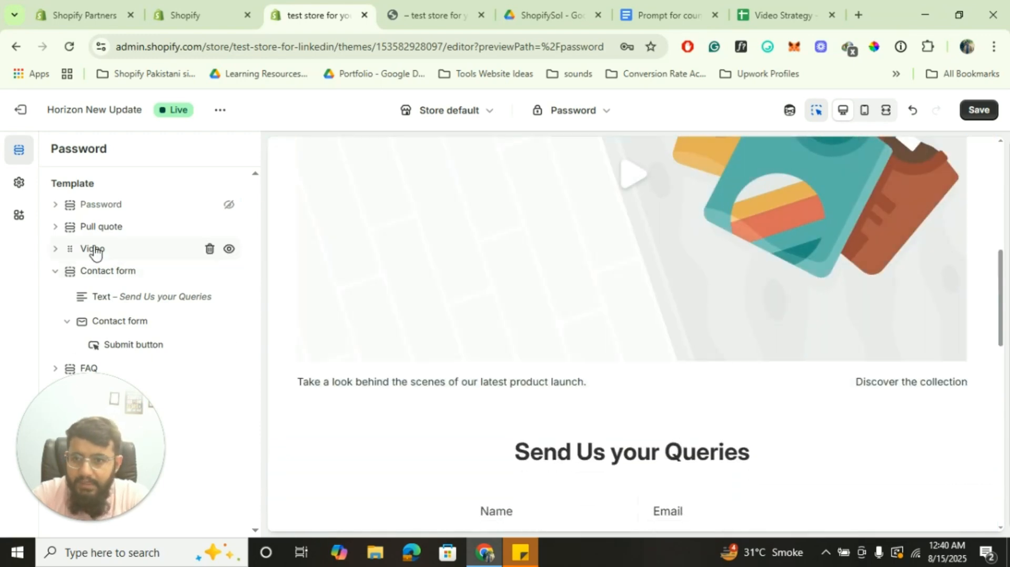
Switch the Video block's source to External URL, then open a new blank browser tab
{"action": "left_click", "coordinate": [93, 250]}
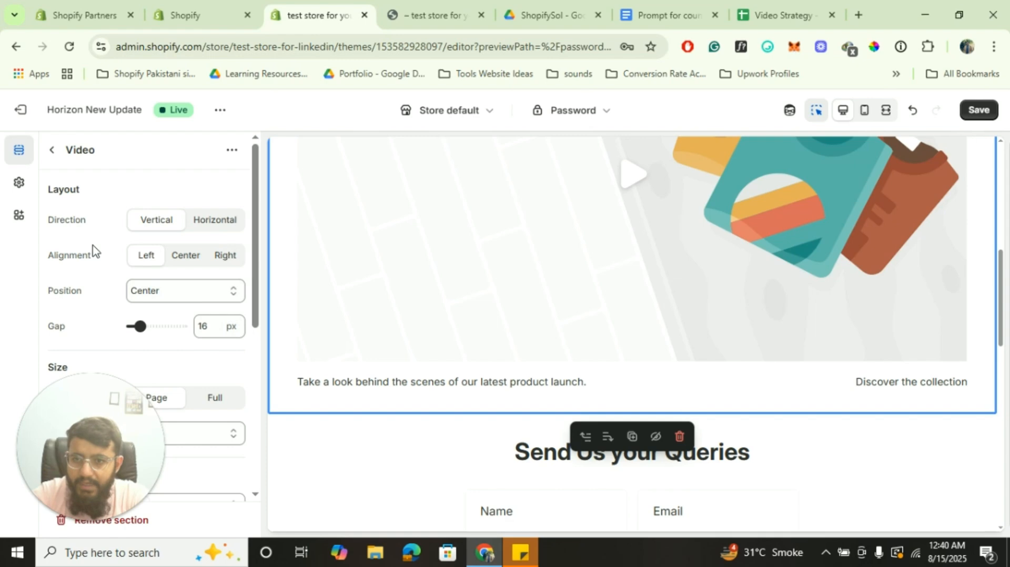
{"action": "scroll", "coordinate": [136, 289], "scroll_direction": "down", "scroll_amount": 2}
{"action": "scroll", "coordinate": [135, 289], "scroll_direction": "down", "scroll_amount": 5}
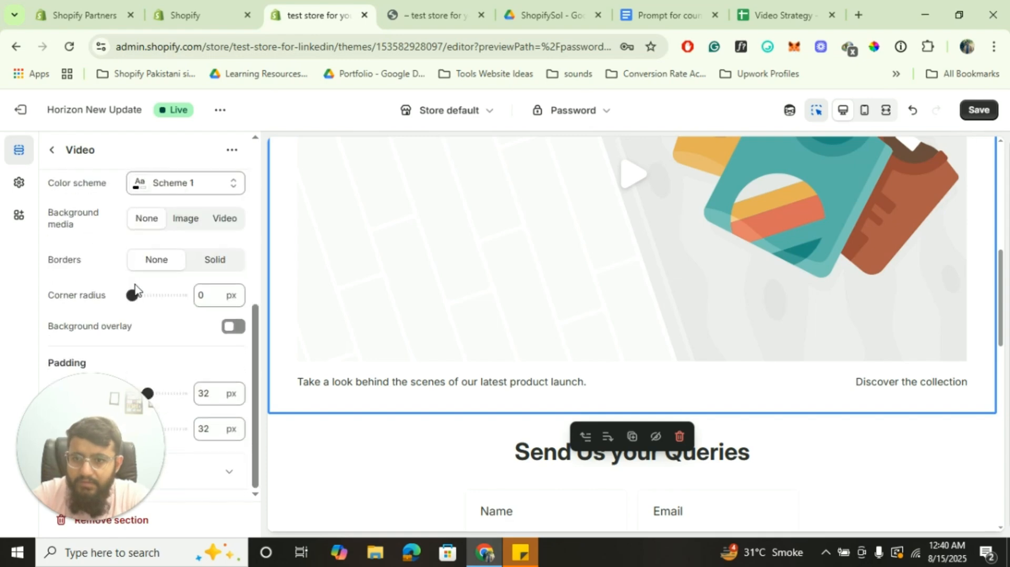
{"action": "left_click", "coordinate": [53, 152]}
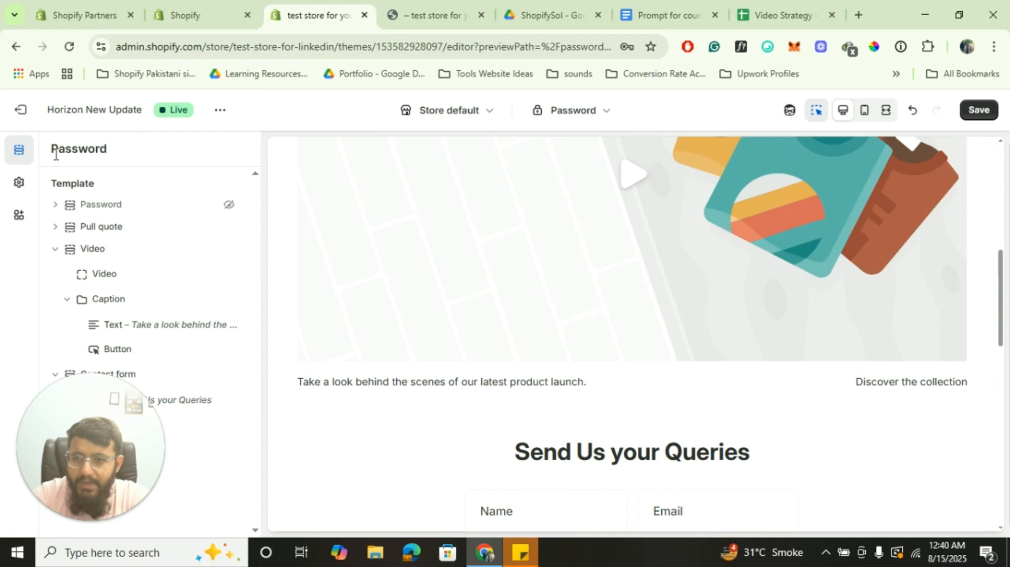
{"action": "left_click", "coordinate": [109, 281]}
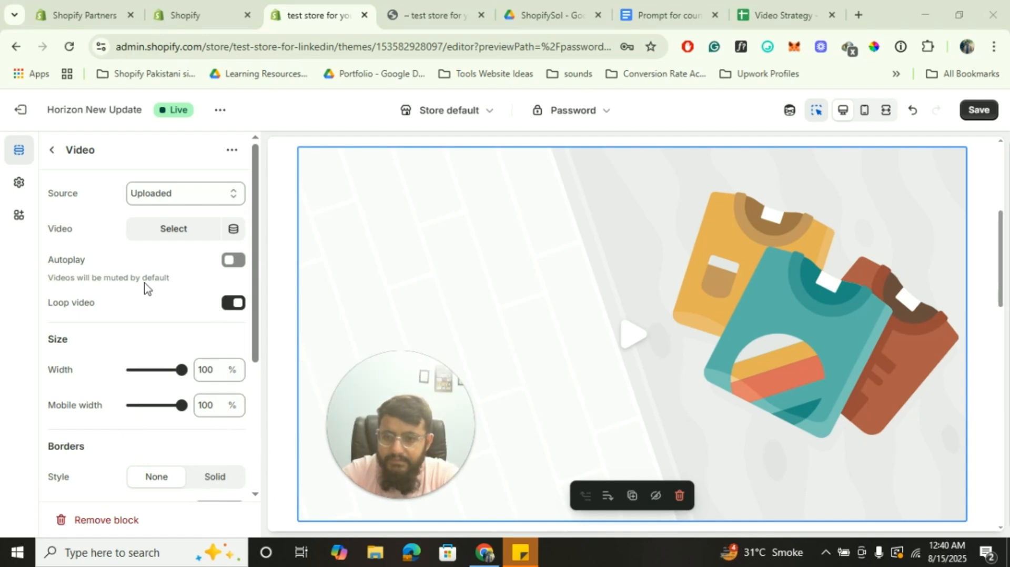
{"action": "left_click", "coordinate": [204, 199]}
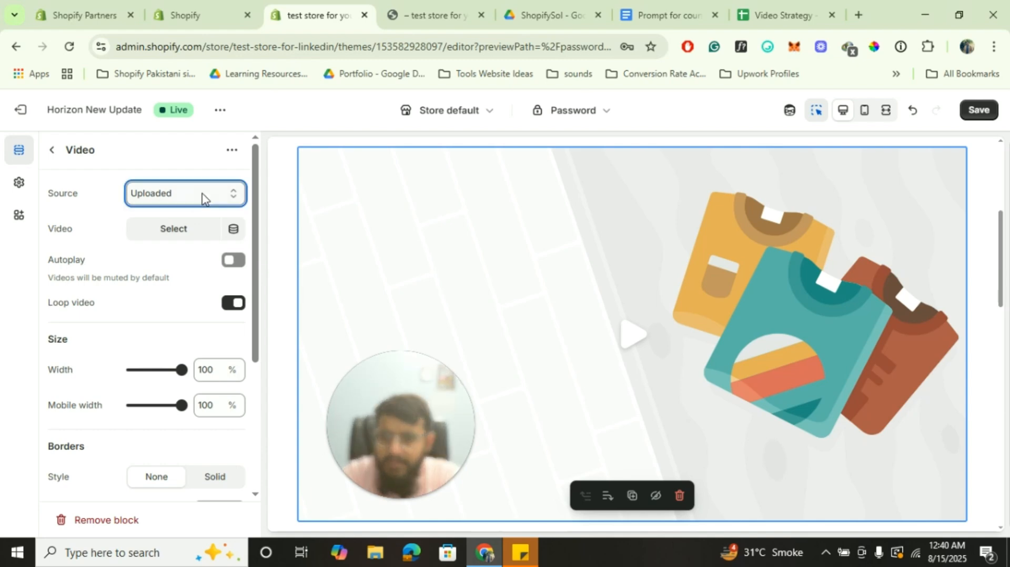
{"action": "left_click", "coordinate": [188, 231]}
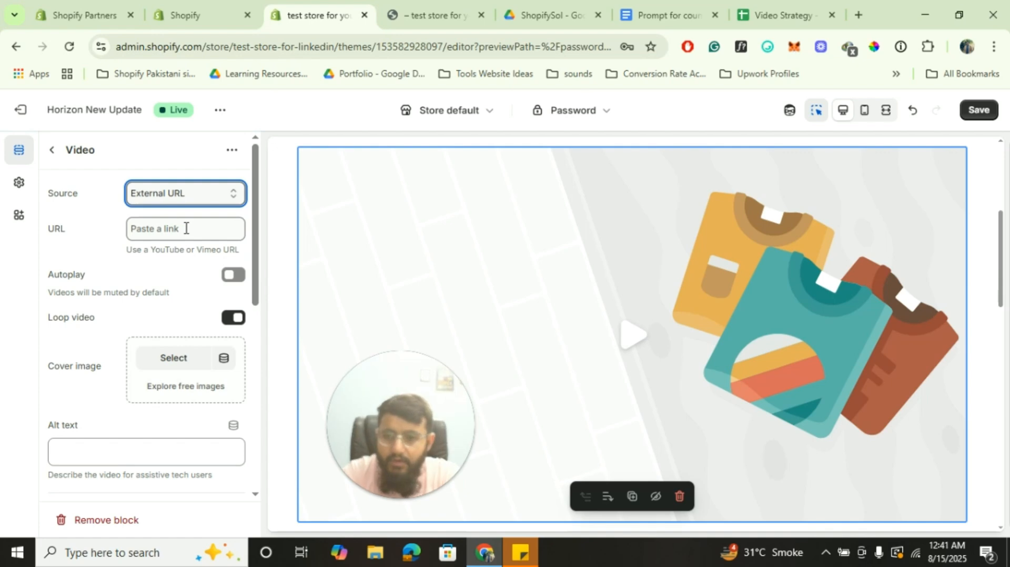
{"action": "left_click", "coordinate": [859, 12]}
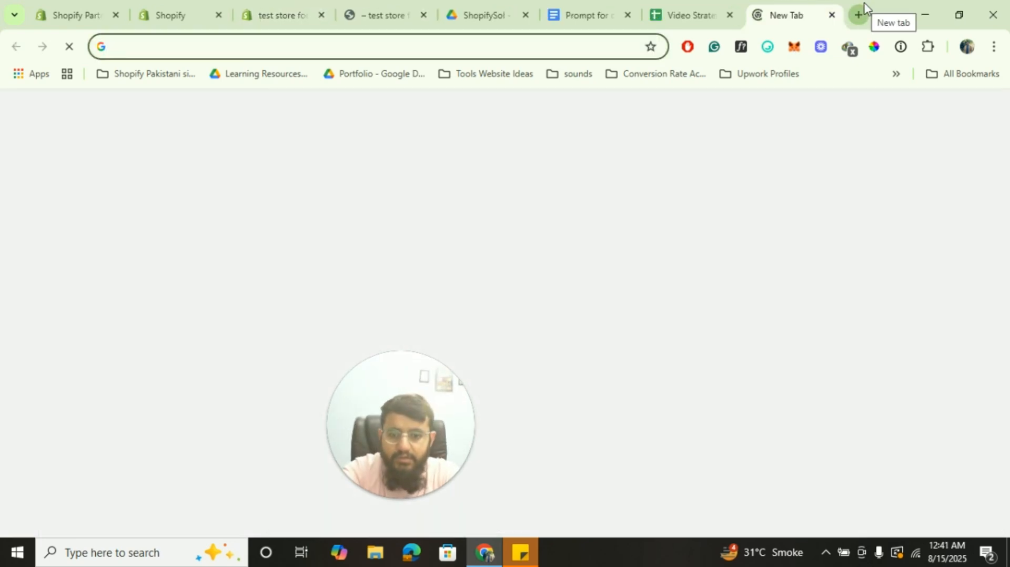
{"action": "type", "text": "youtube.com/"}
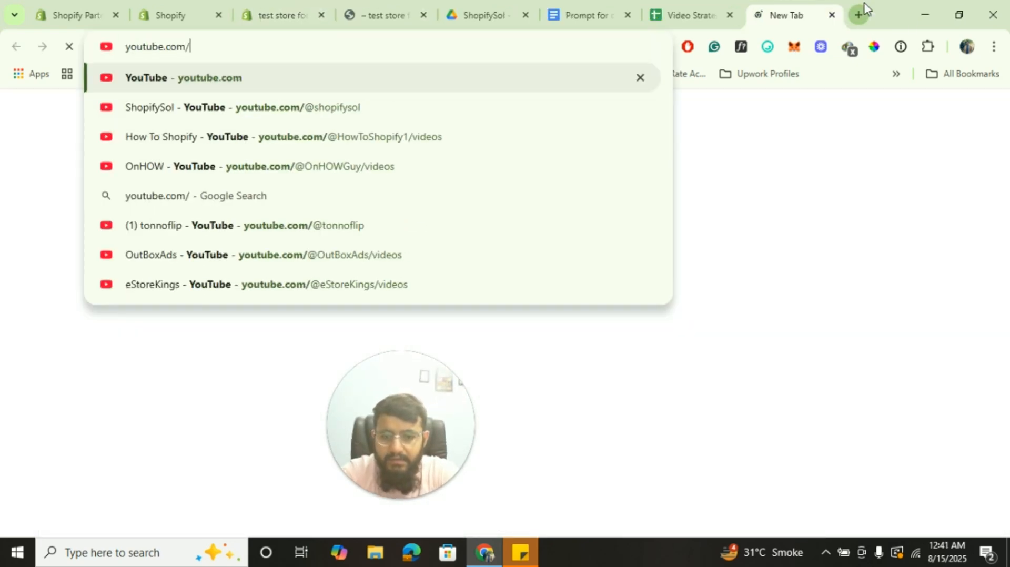
{"action": "type", "text": "@sh"}
{"action": "key", "text": "Return"}
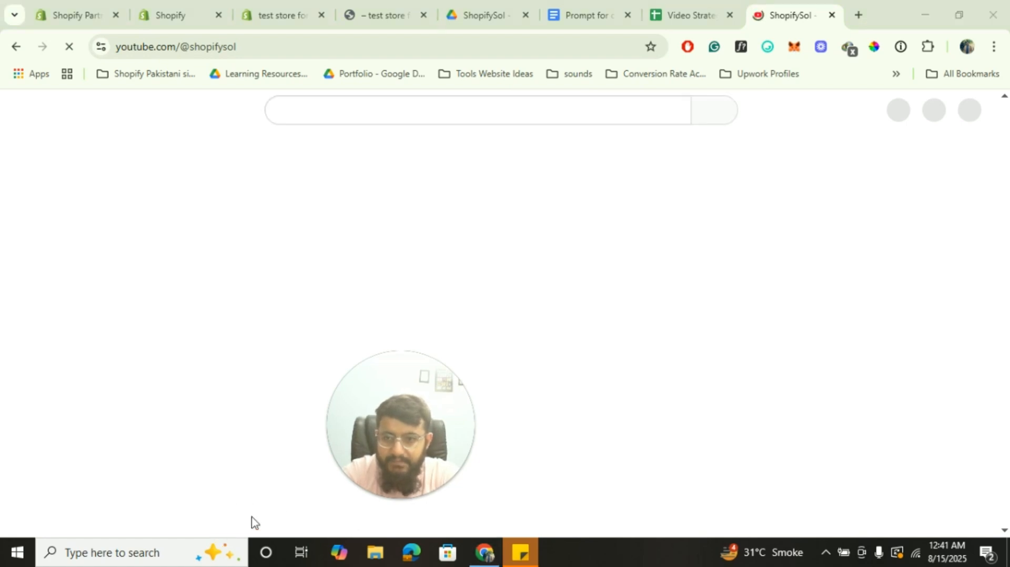
Paste the YouTube tutorial link into the Video block's URL field and turn on Autoplay
{"action": "left_click", "coordinate": [157, 5]}
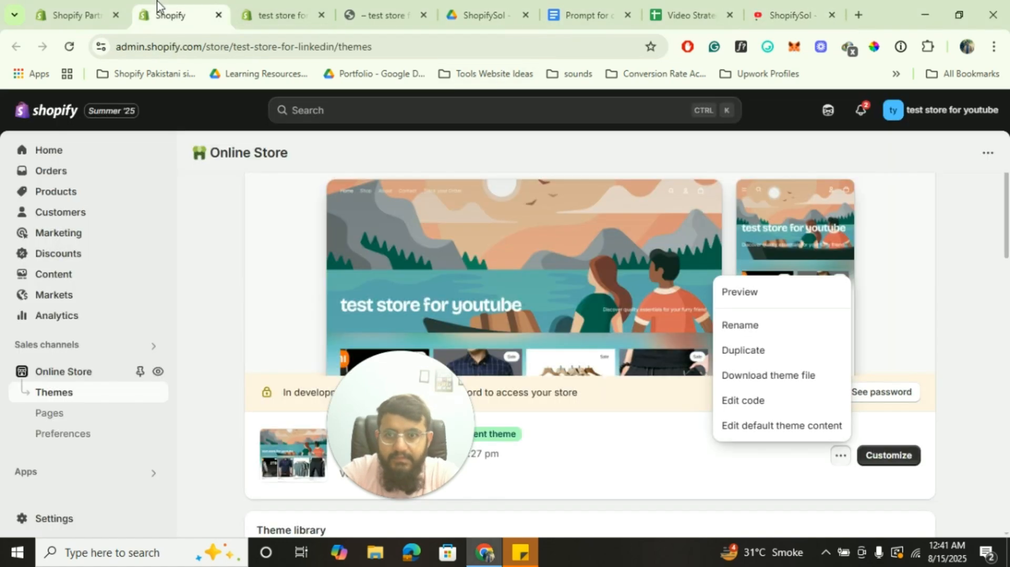
{"action": "left_click", "coordinate": [274, 7]}
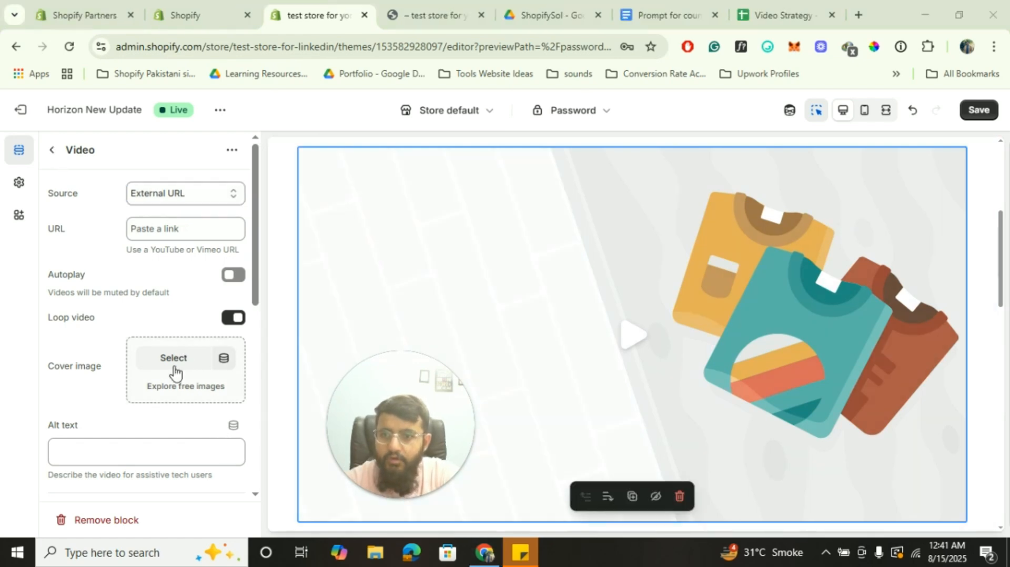
{"action": "left_click", "coordinate": [164, 230]}
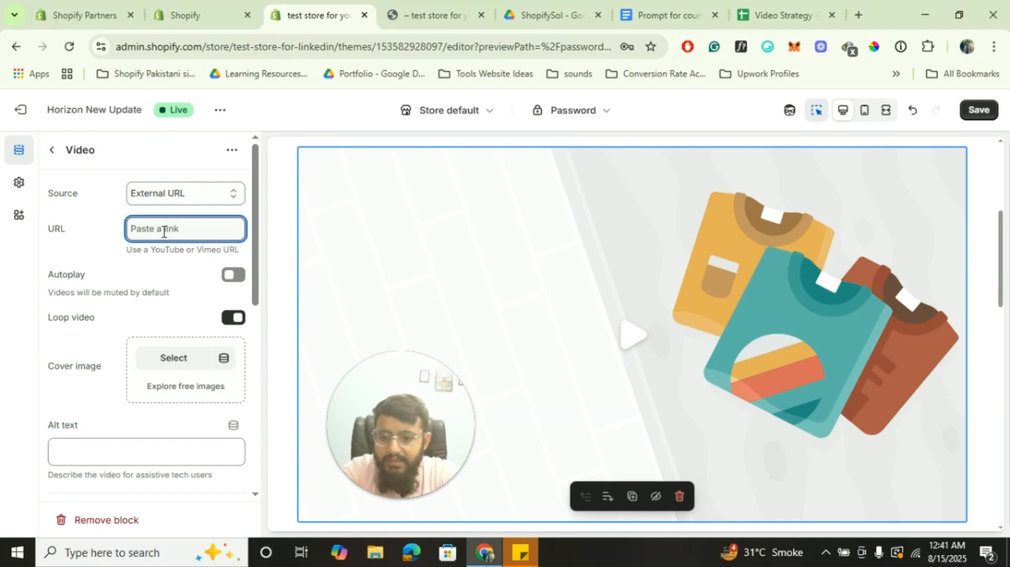
{"action": "key", "text": "ctrl+v"}
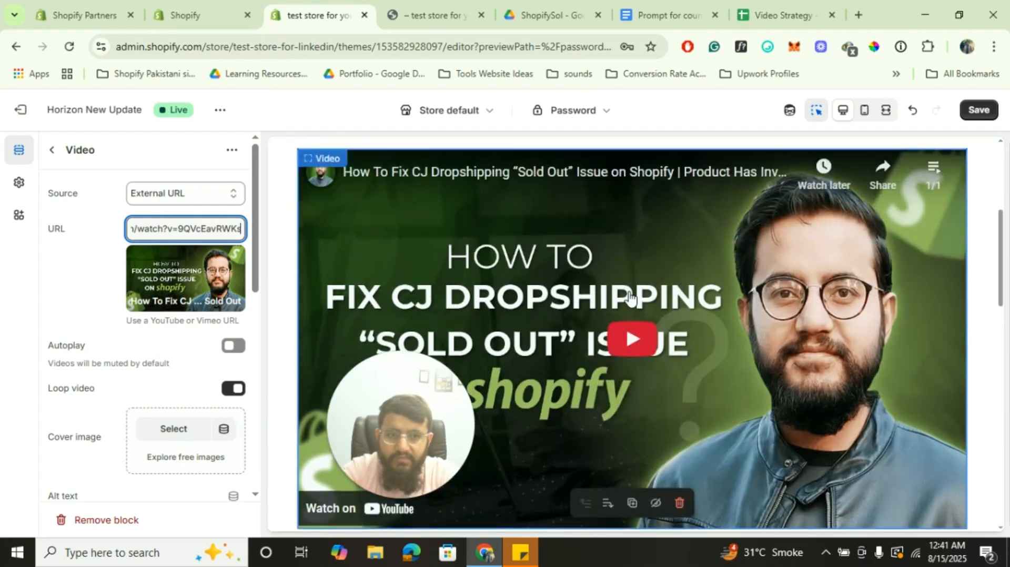
{"action": "left_click", "coordinate": [234, 347]}
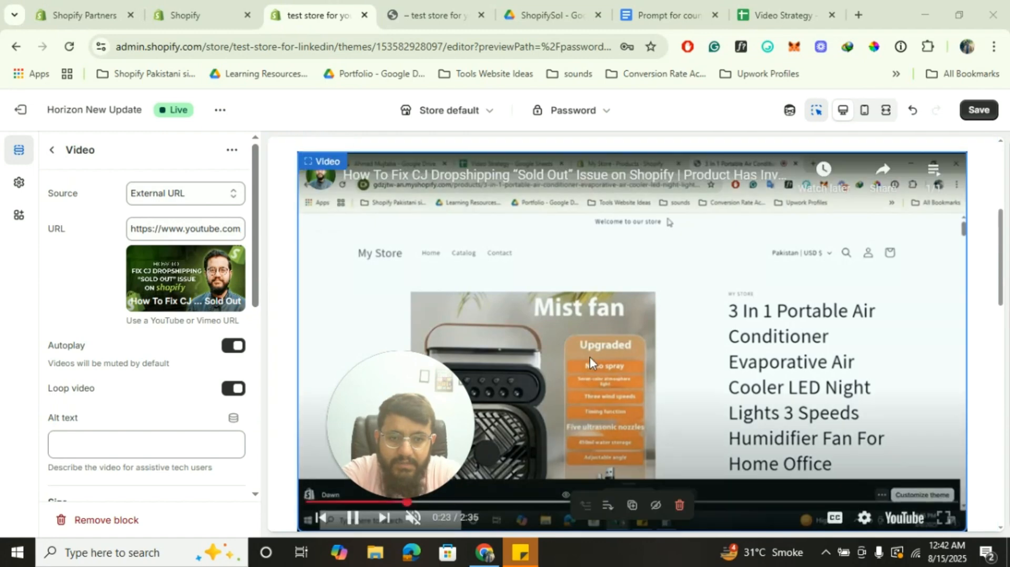
{"action": "scroll", "coordinate": [221, 348], "scroll_direction": "down", "scroll_amount": 3}
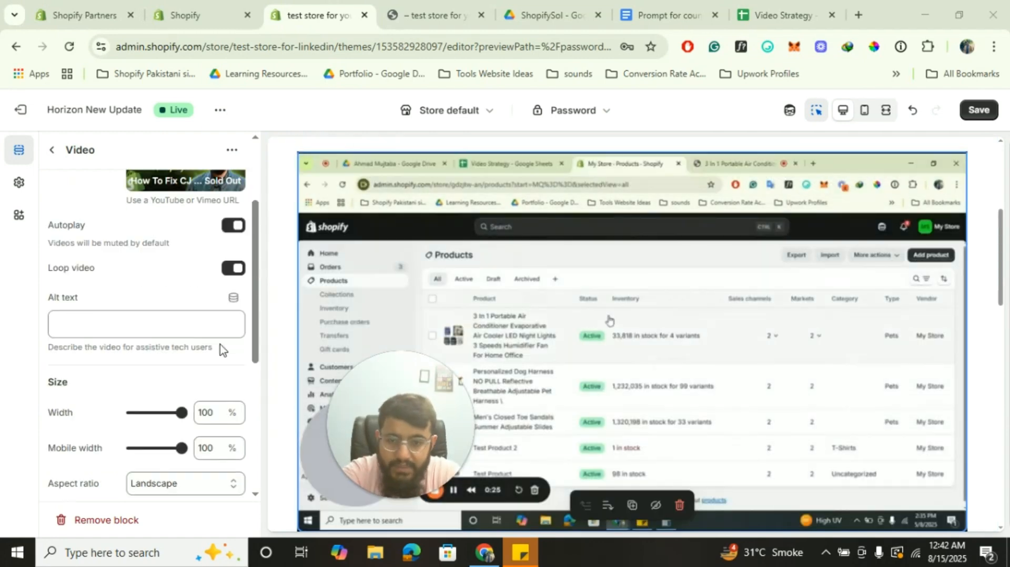
Expand the Pull quote section and delete its Shop now button block
{"action": "left_click", "coordinate": [53, 151]}
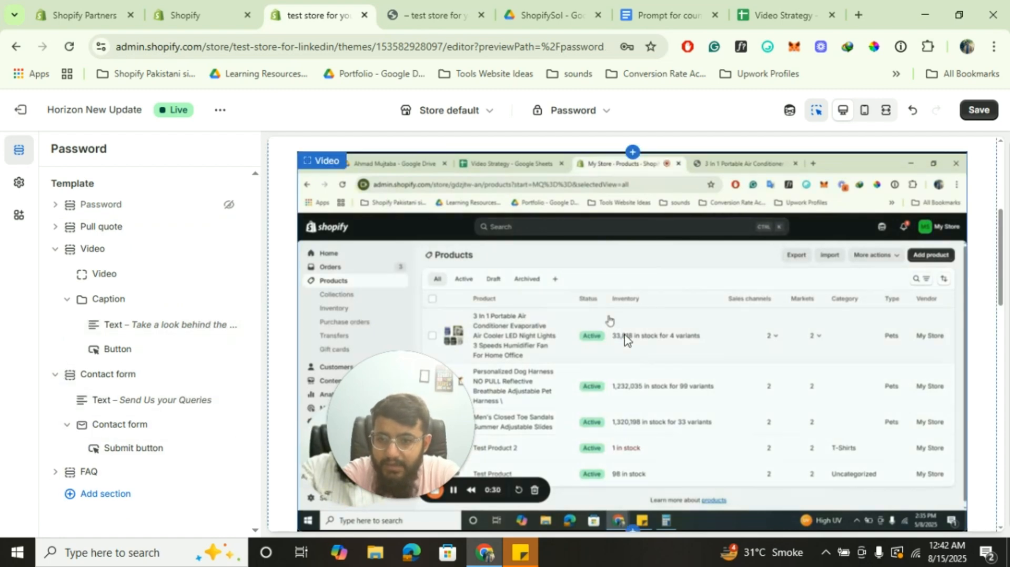
{"action": "scroll", "coordinate": [572, 263], "scroll_direction": "up", "scroll_amount": 5}
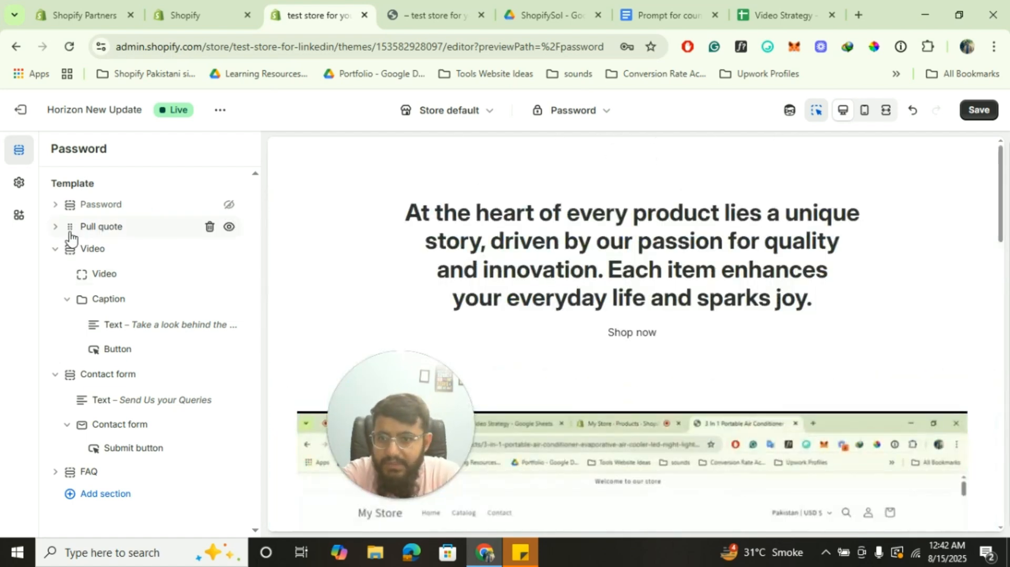
{"action": "left_click", "coordinate": [54, 227]}
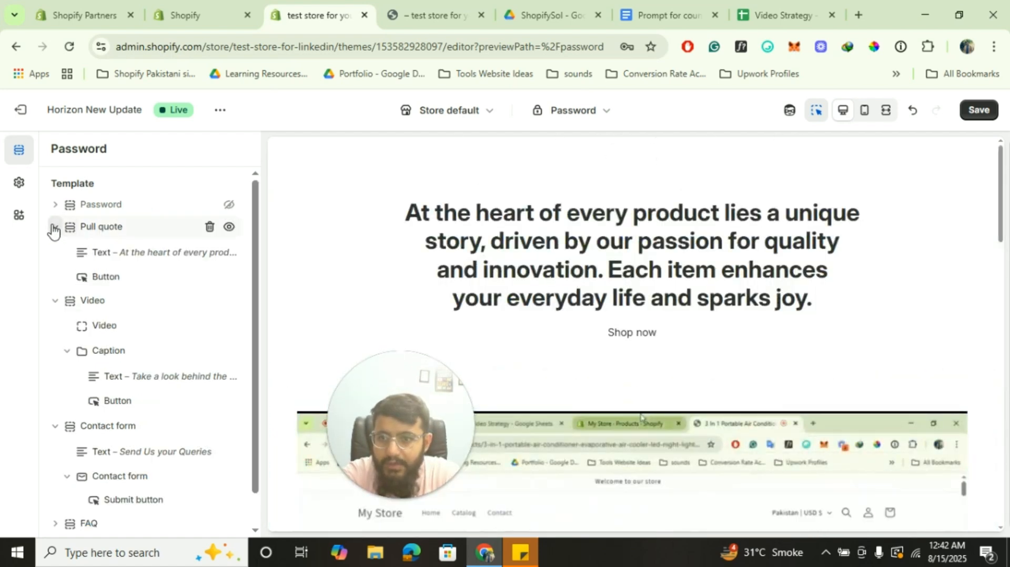
{"action": "left_click", "coordinate": [115, 279]}
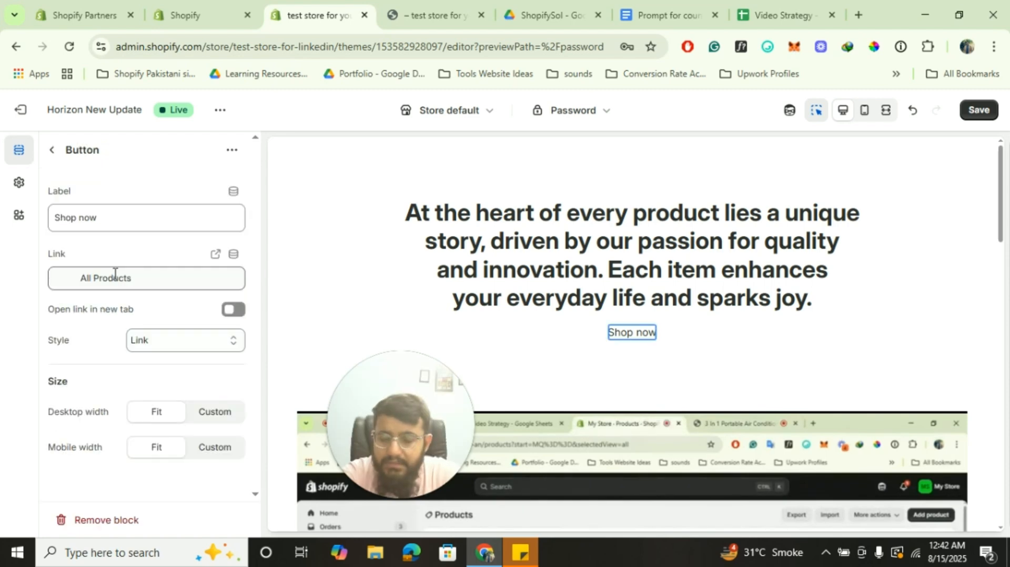
{"action": "left_click", "coordinate": [52, 153]}
{"action": "left_click", "coordinate": [110, 275]}
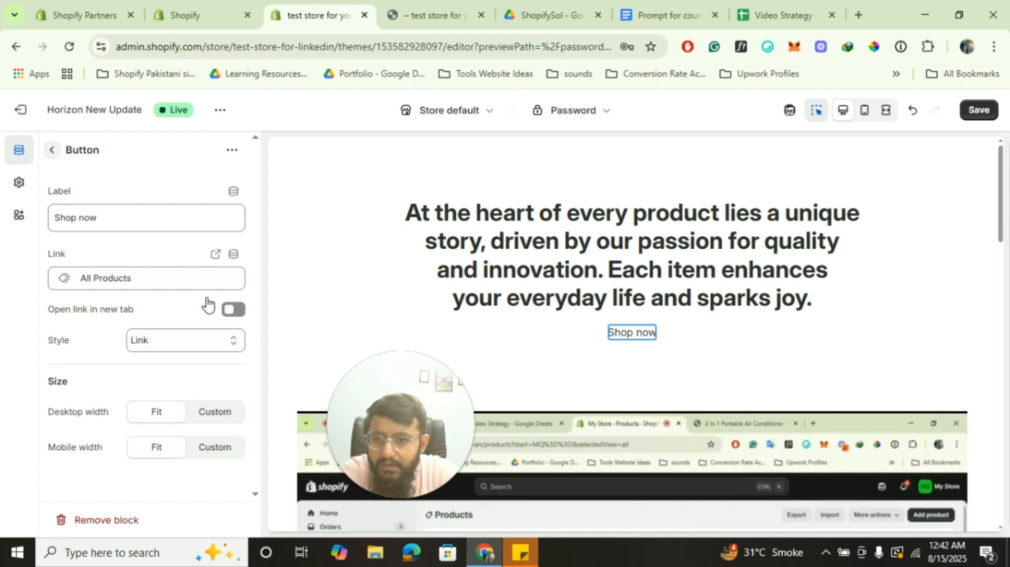
{"action": "left_click", "coordinate": [53, 153]}
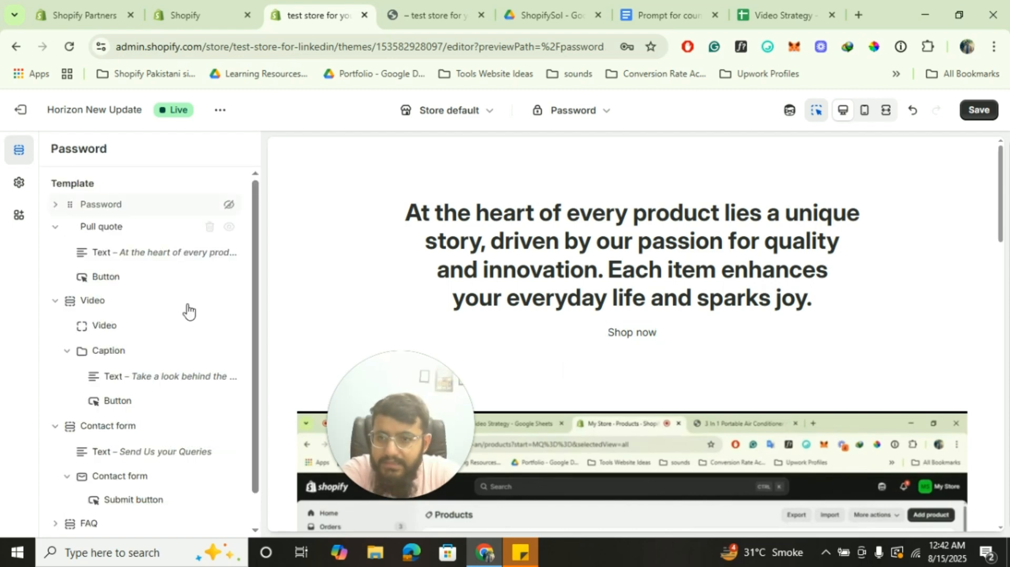
{"action": "left_click", "coordinate": [210, 277]}
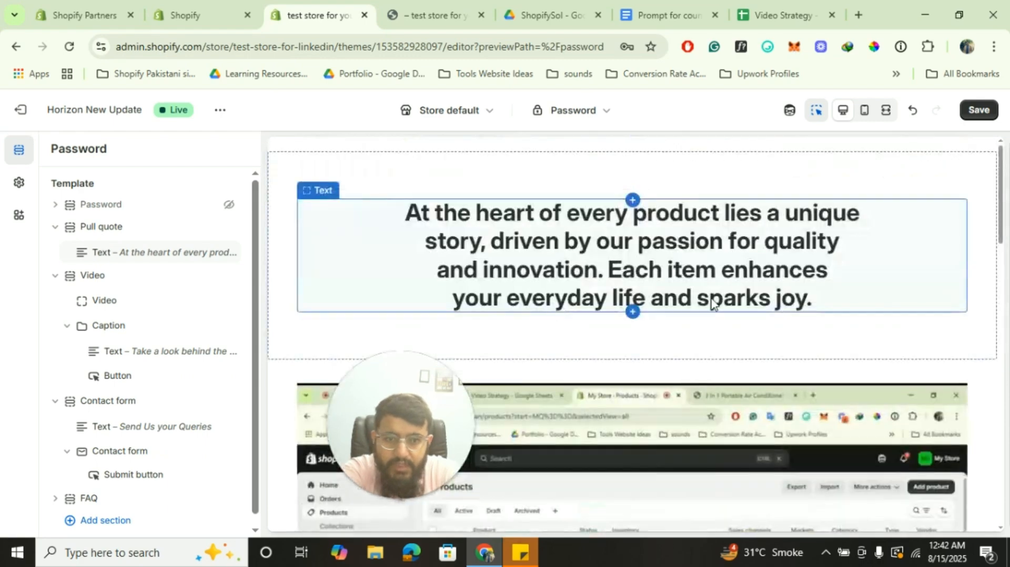
{"action": "scroll", "coordinate": [711, 304], "scroll_direction": "down", "scroll_amount": 10}
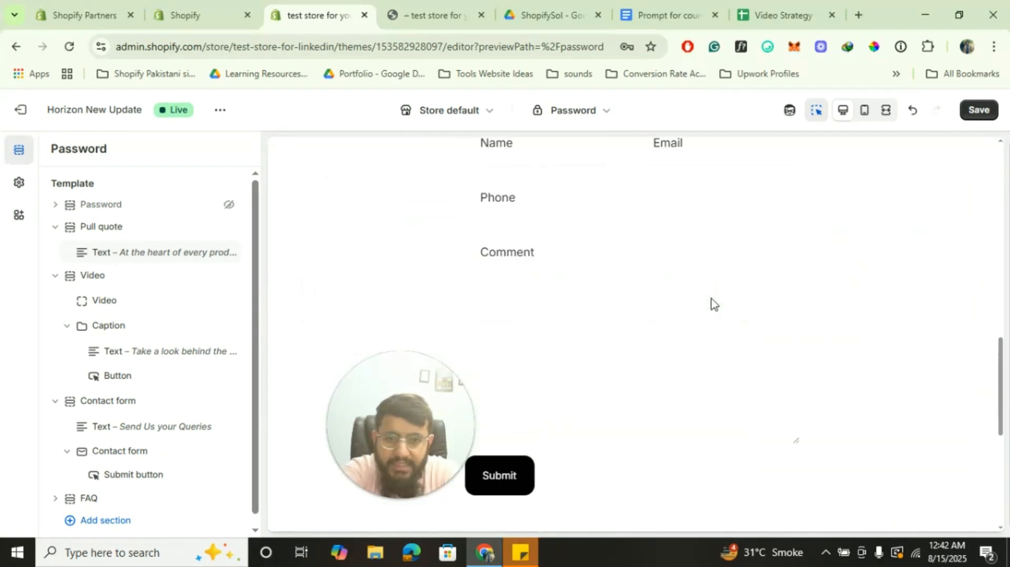
{"action": "scroll", "coordinate": [711, 303], "scroll_direction": "down", "scroll_amount": 6}
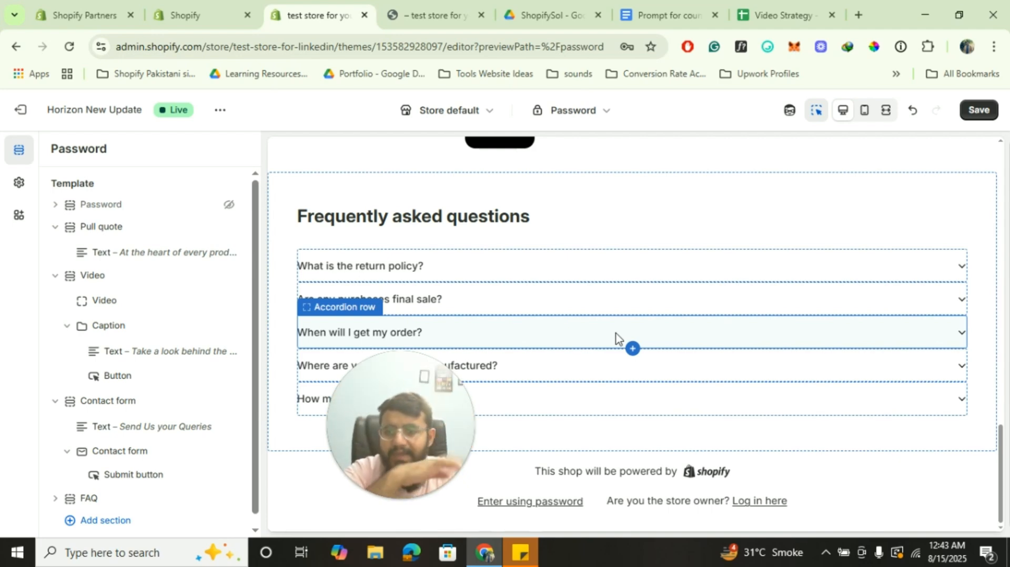
{"action": "left_click", "coordinate": [20, 184]}
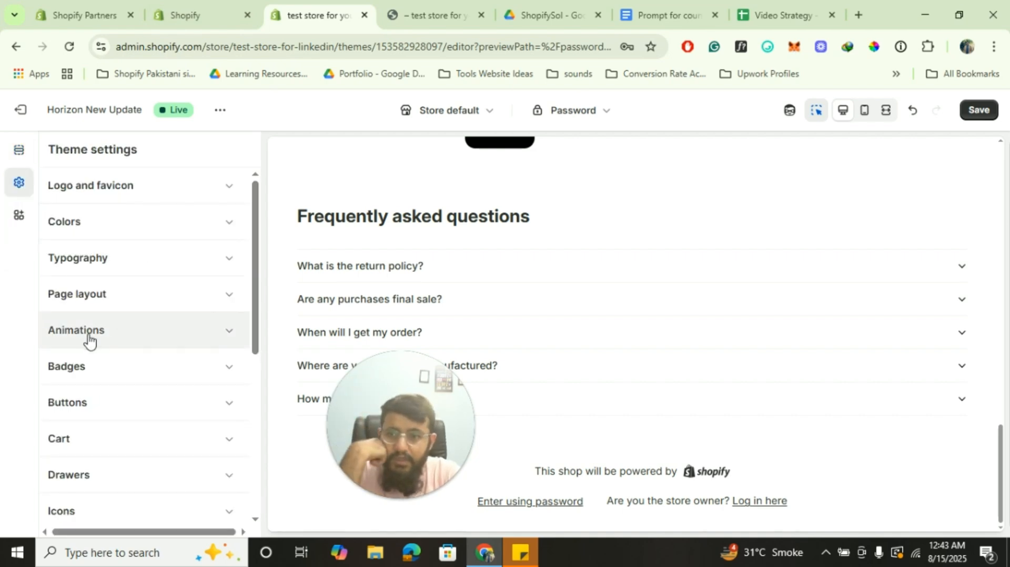
{"action": "left_click", "coordinate": [74, 227]}
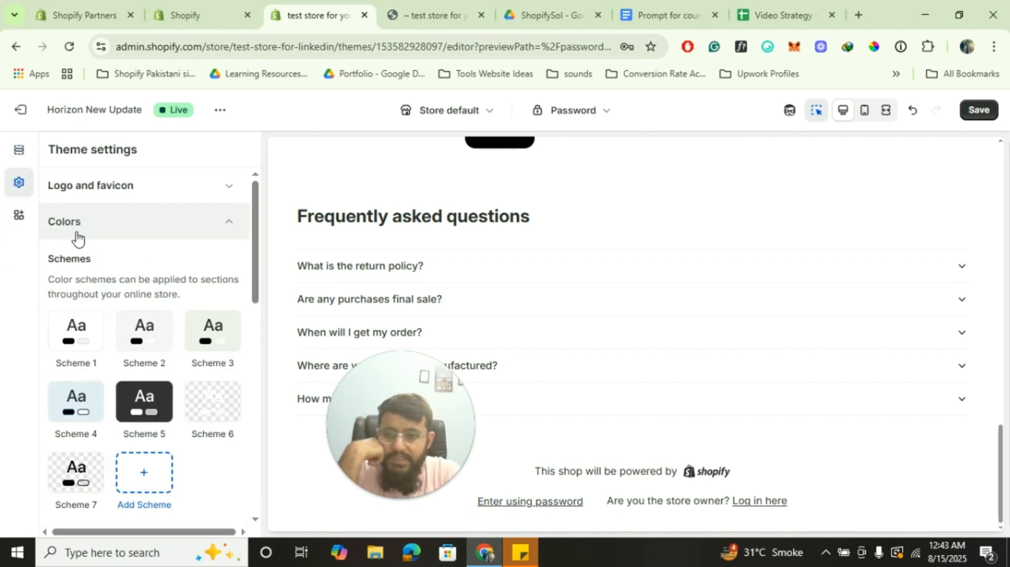
{"action": "left_click", "coordinate": [10, 158]}
{"action": "scroll", "coordinate": [152, 353], "scroll_direction": "down", "scroll_amount": 1}
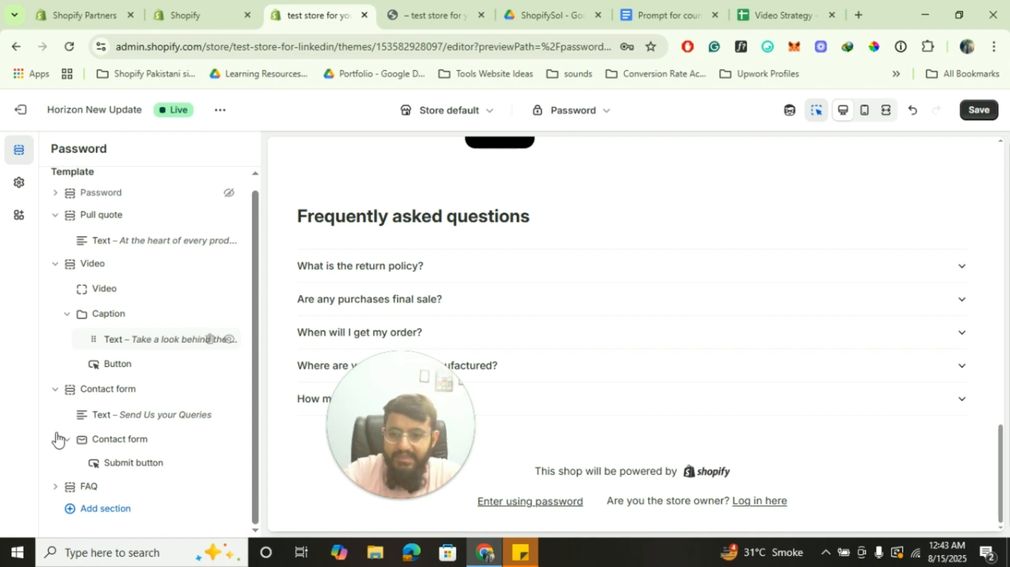
Add a Custom section to the Password template
{"action": "left_click", "coordinate": [112, 509]}
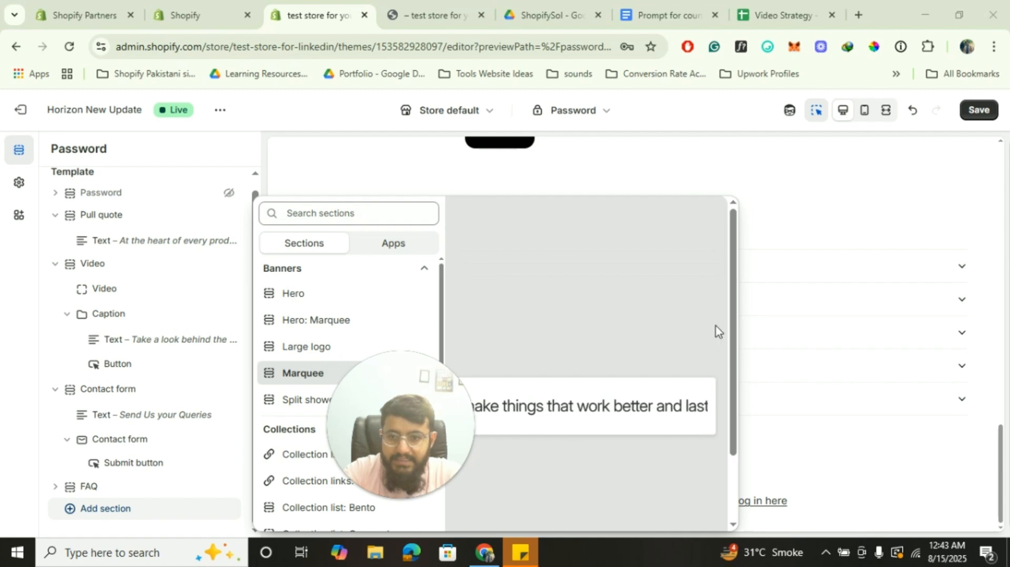
{"action": "left_click_drag", "start_coordinate": [372, 419], "coordinate": [871, 358]}
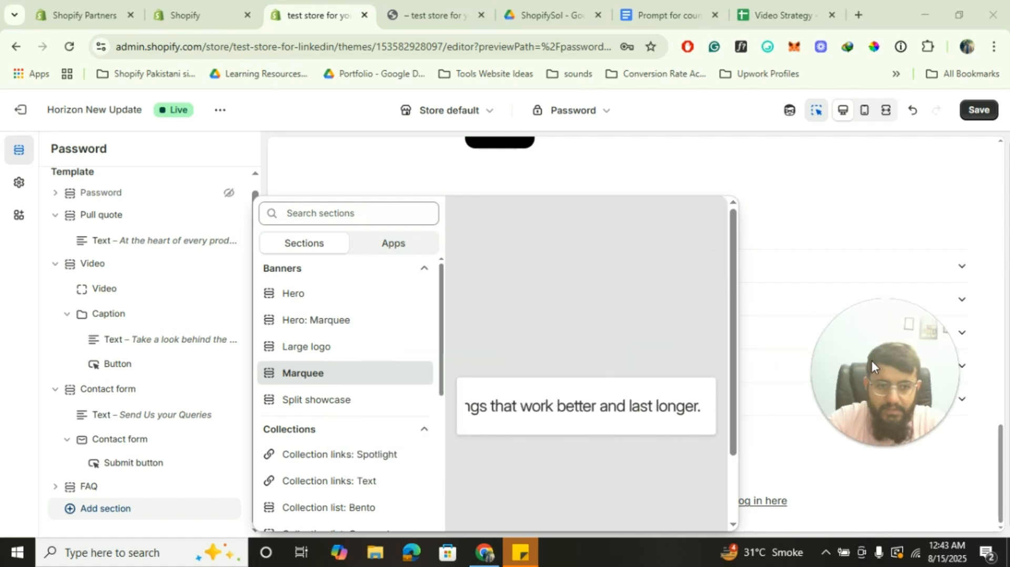
{"action": "scroll", "coordinate": [274, 402], "scroll_direction": "down", "scroll_amount": 10}
{"action": "scroll", "coordinate": [273, 403], "scroll_direction": "down", "scroll_amount": 5}
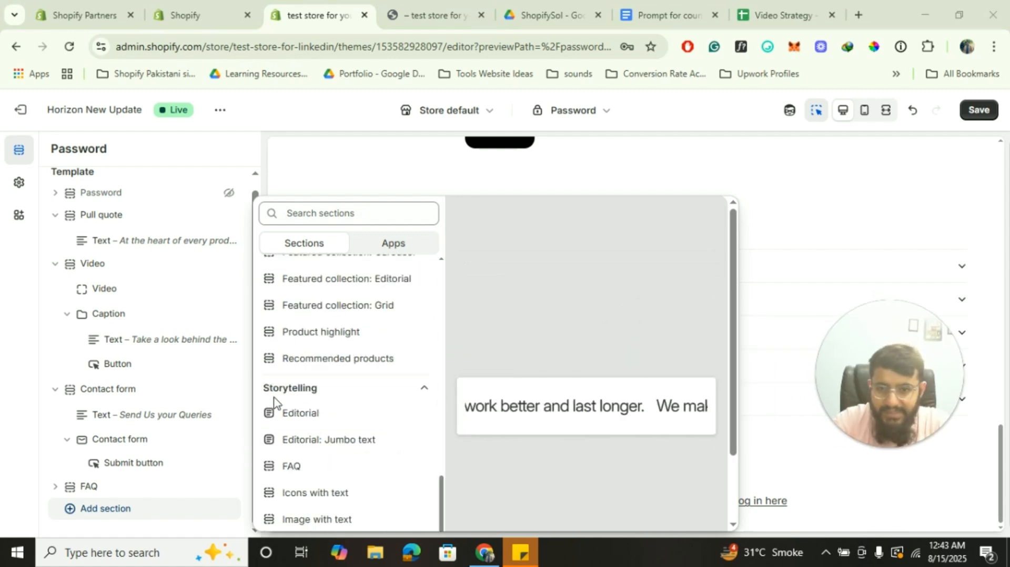
{"action": "scroll", "coordinate": [273, 403], "scroll_direction": "up", "scroll_amount": 4}
{"action": "scroll", "coordinate": [274, 403], "scroll_direction": "up", "scroll_amount": 1}
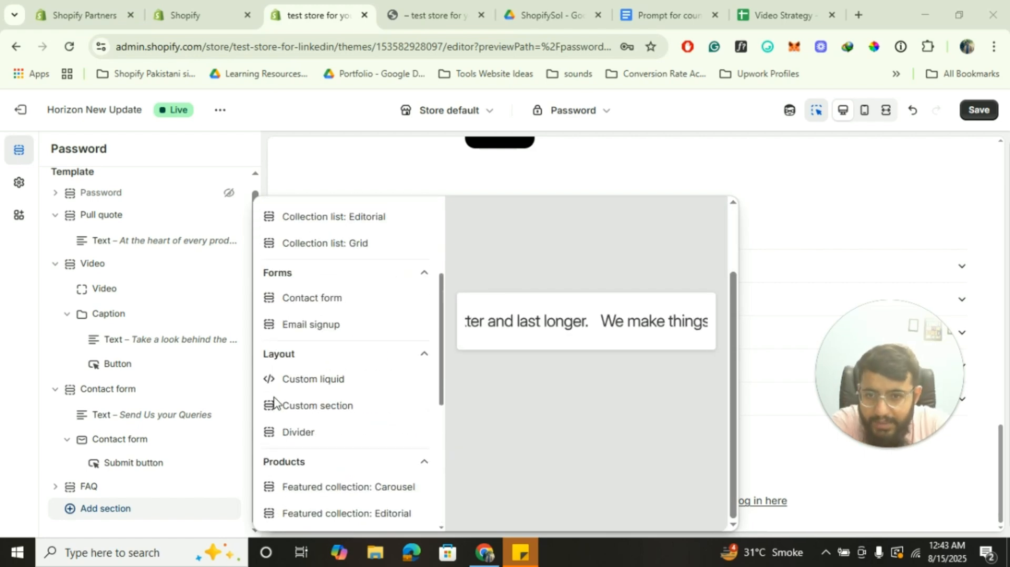
{"action": "left_click", "coordinate": [343, 409]}
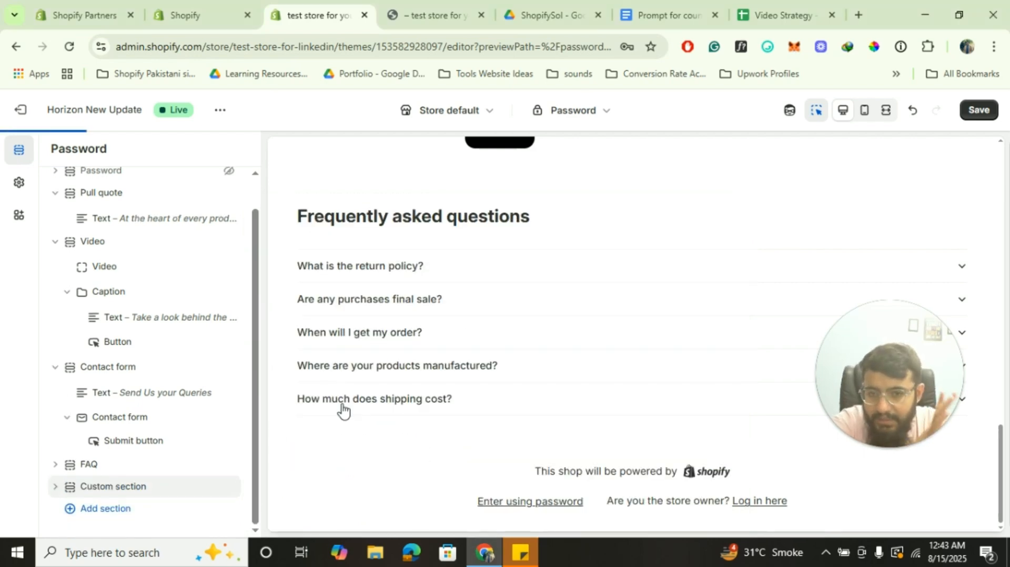
Choose Generate for a new block in the Custom section, checking the countdown prompt document
{"action": "left_click", "coordinate": [57, 488]}
{"action": "left_click", "coordinate": [105, 512]}
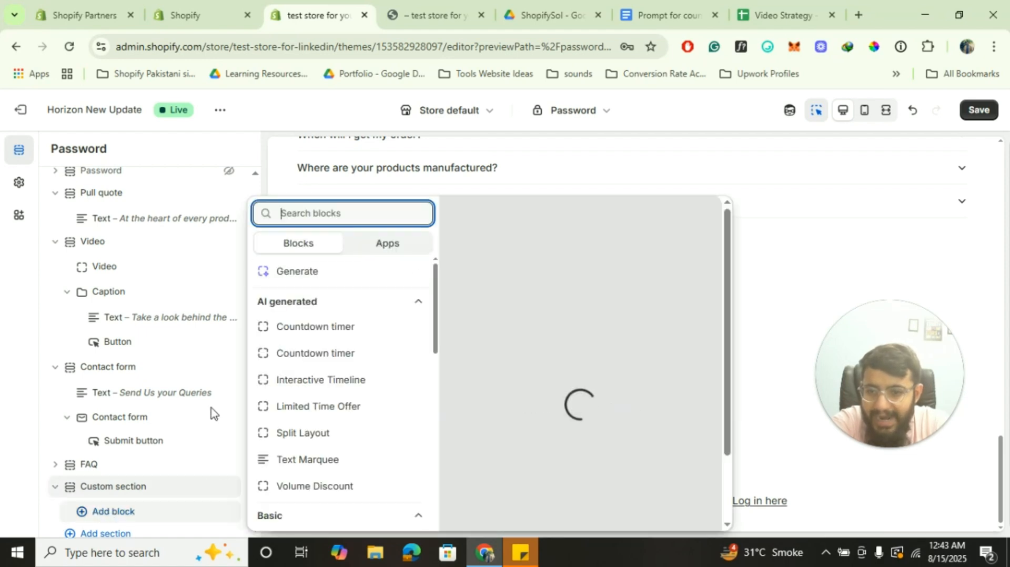
{"action": "left_click", "coordinate": [303, 272]}
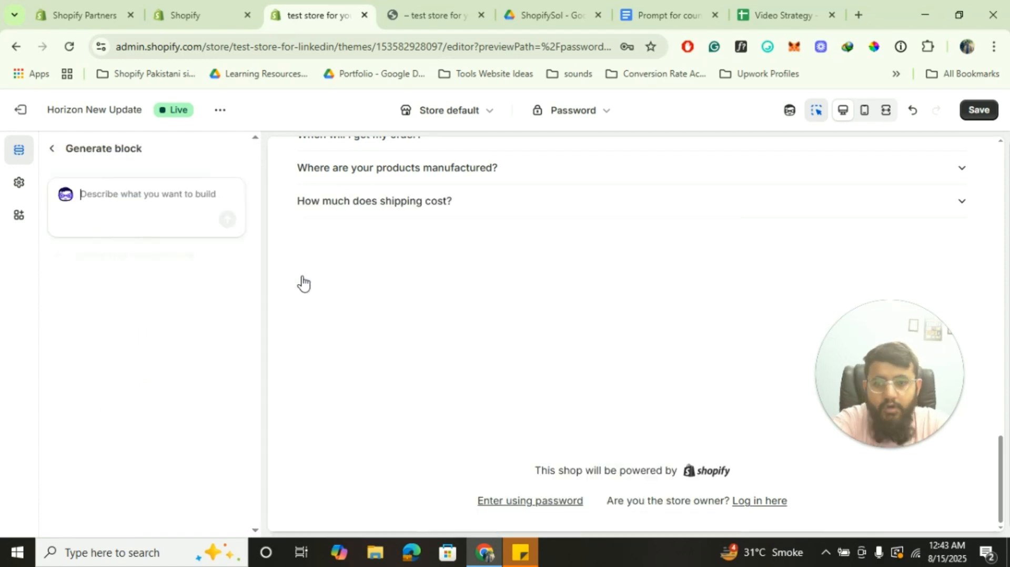
{"action": "left_click", "coordinate": [672, 7]}
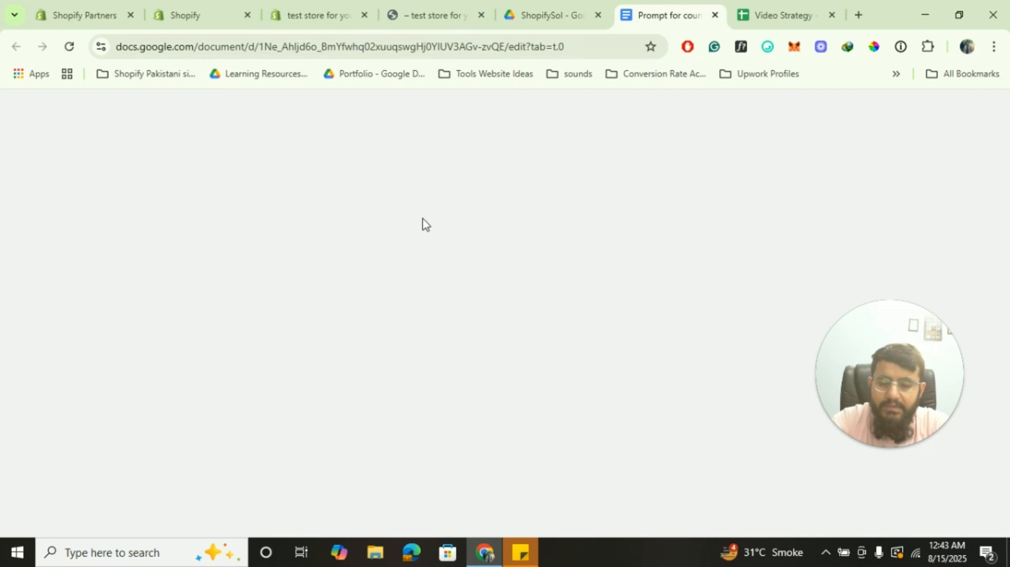
{"action": "left_click", "coordinate": [231, 7]}
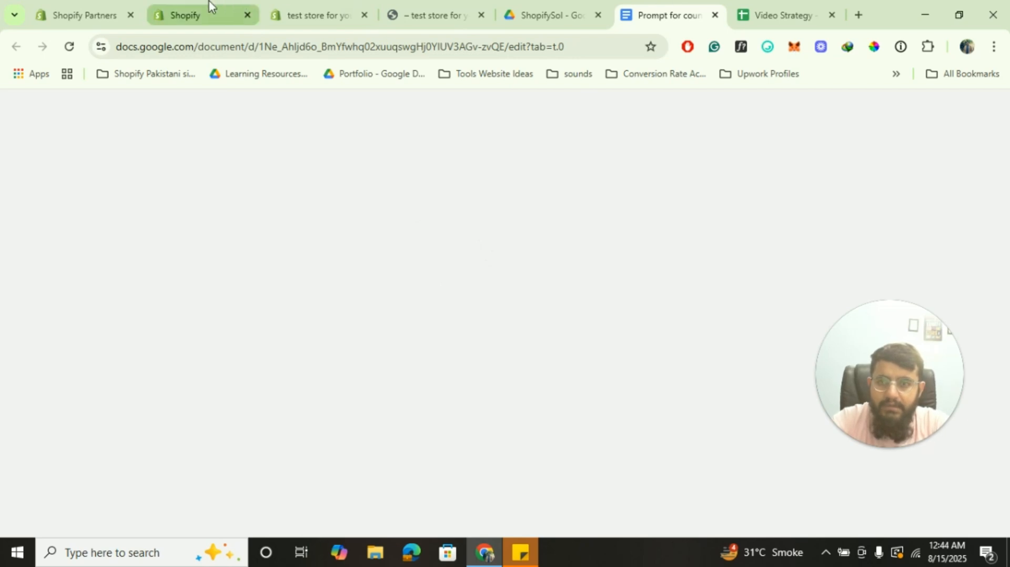
{"action": "left_click", "coordinate": [329, 5]}
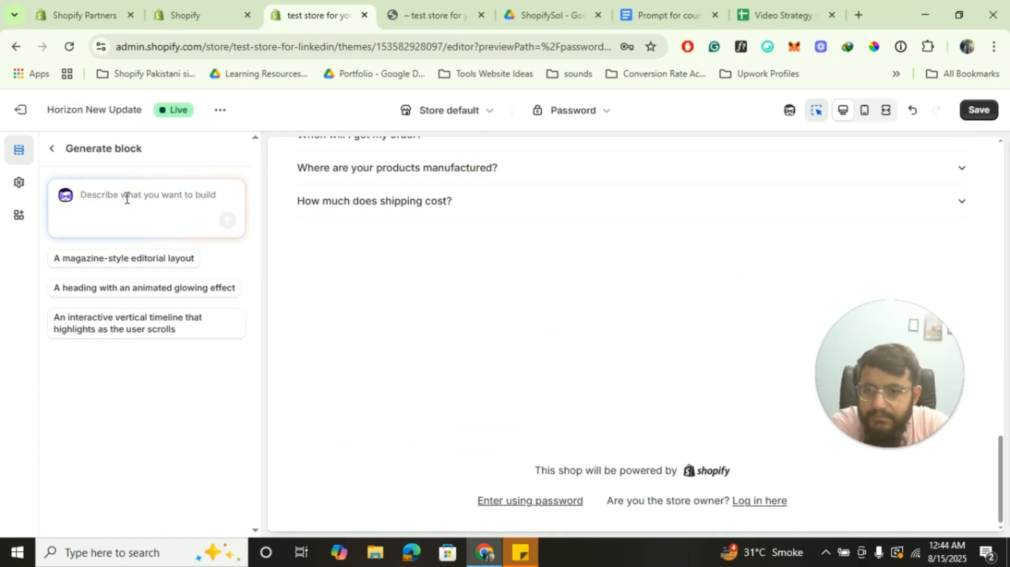
Paste the saved countdown timer prompt from clipboard history into the Generate block box and submit it
{"action": "key", "text": "super+v"}
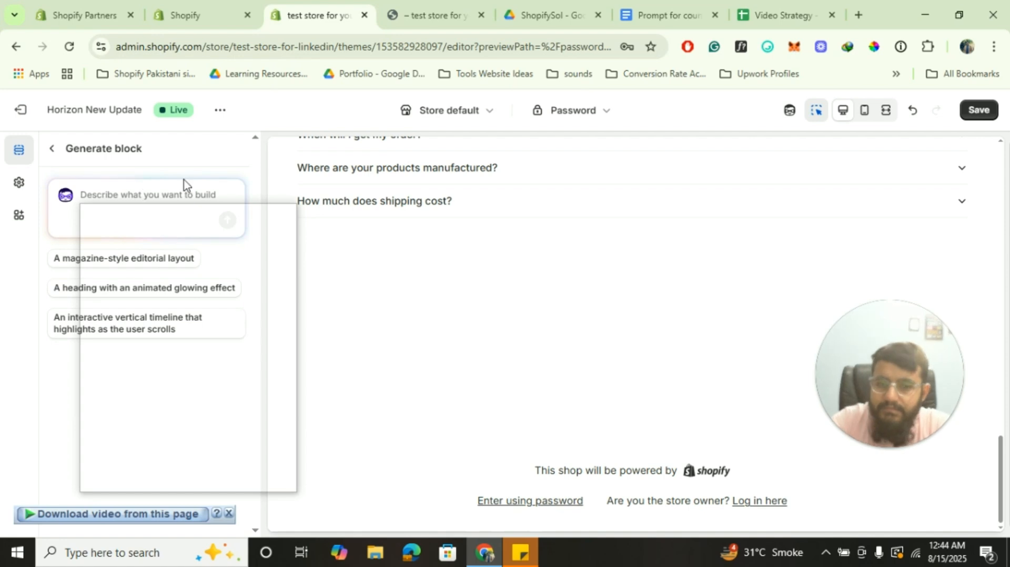
{"action": "left_click", "coordinate": [793, 344]}
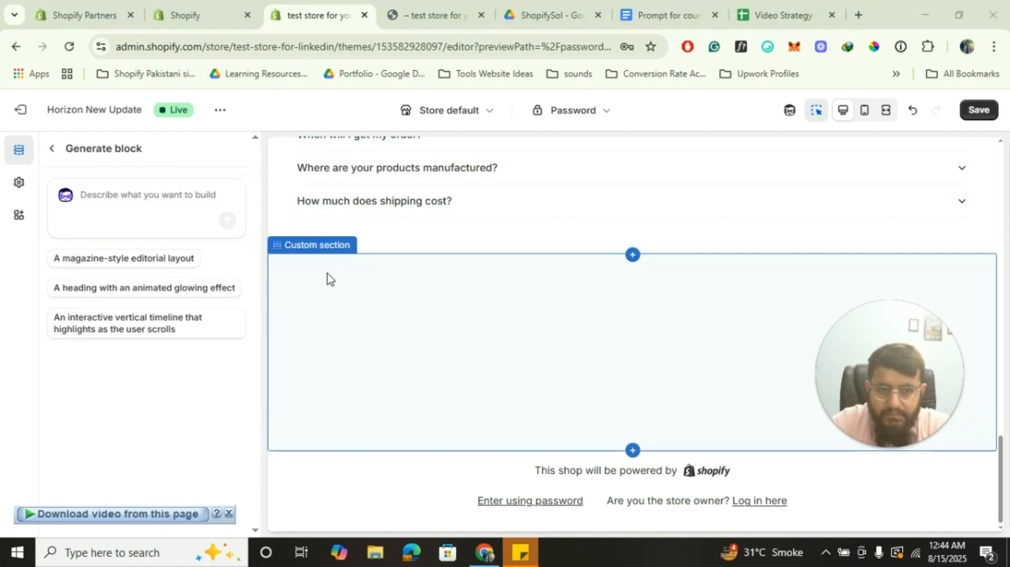
{"action": "left_click", "coordinate": [137, 192]}
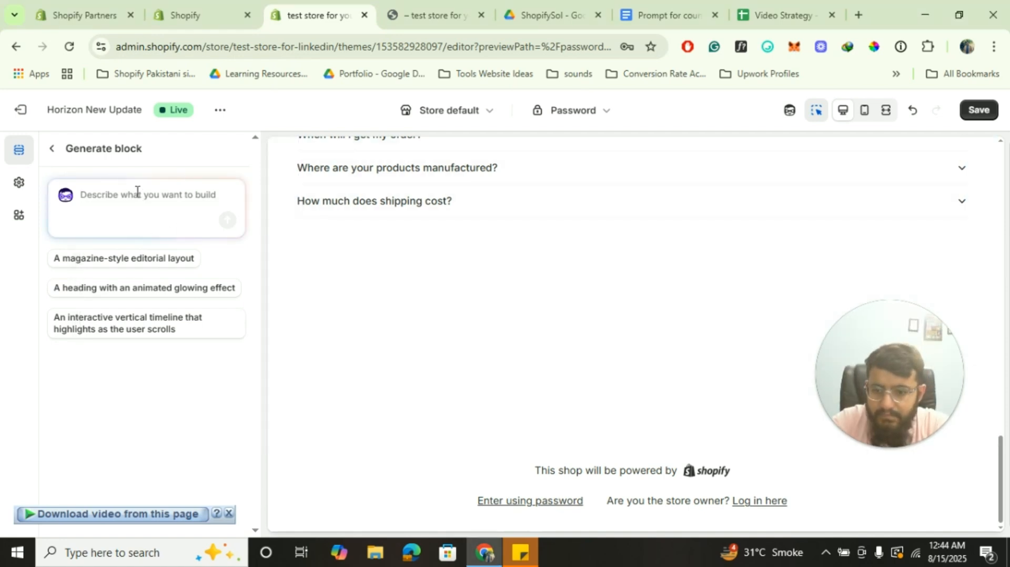
{"action": "key", "text": "super+v"}
{"action": "scroll", "coordinate": [182, 310], "scroll_direction": "down", "scroll_amount": 1}
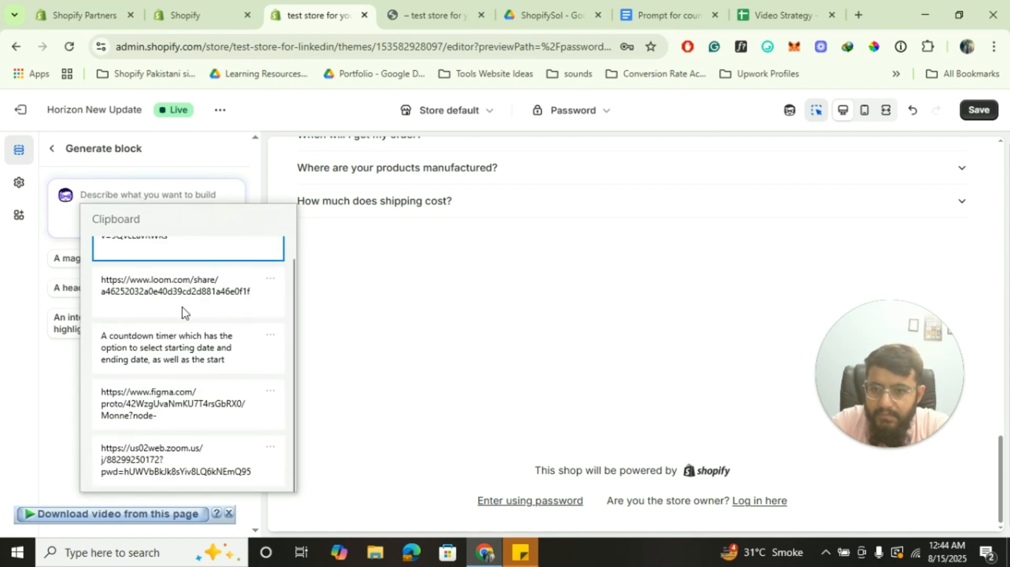
{"action": "left_click", "coordinate": [203, 344]}
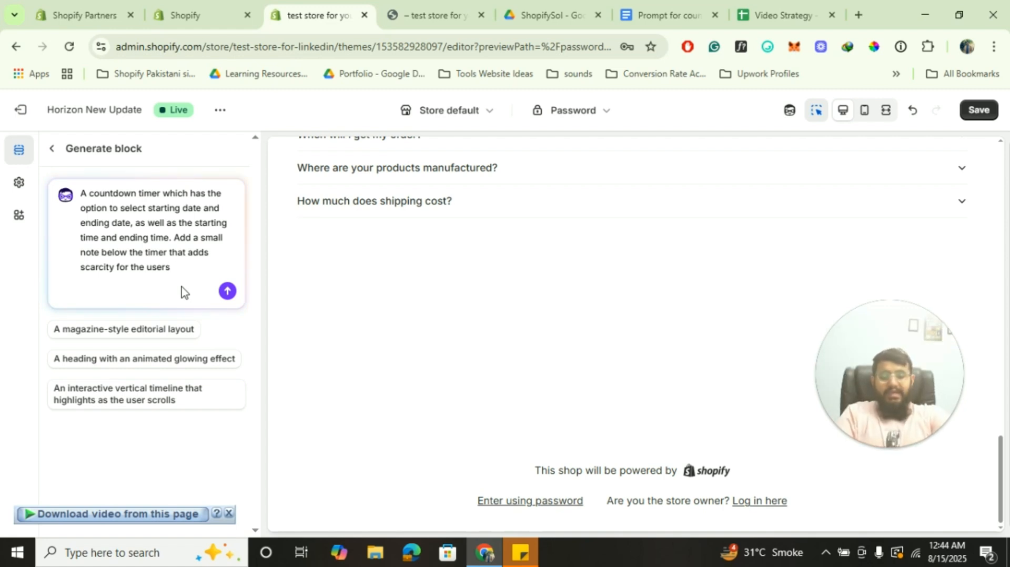
{"action": "left_click", "coordinate": [225, 293]}
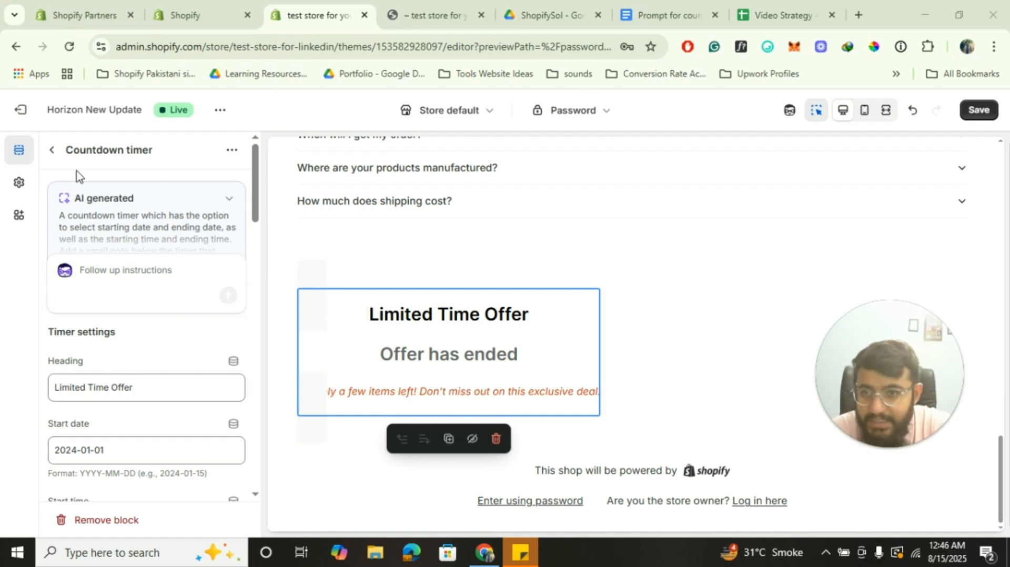
In the Countdown timer block, set the start date to 2025-08-15 and enter a start time
{"action": "left_click", "coordinate": [52, 150]}
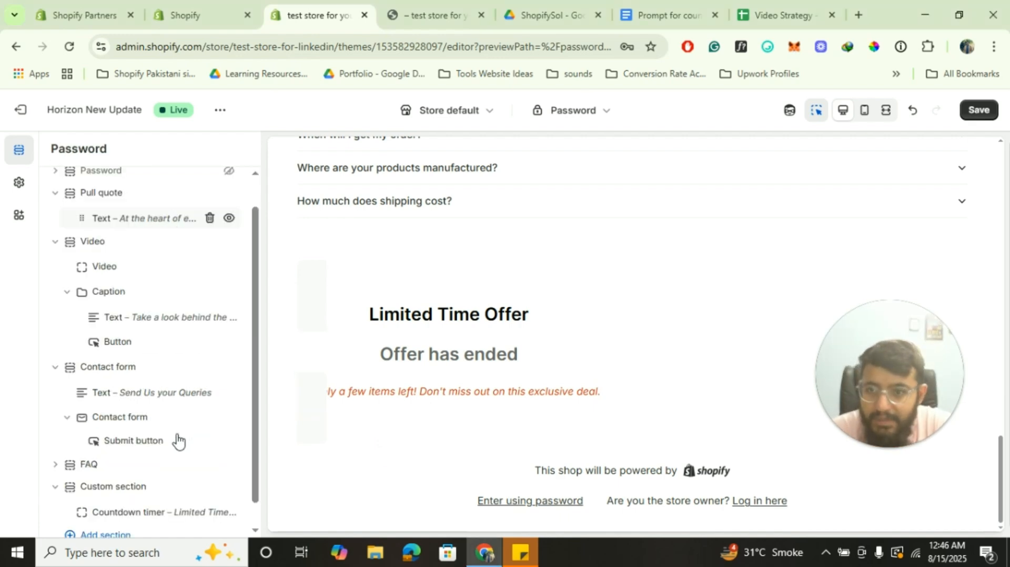
{"action": "scroll", "coordinate": [132, 495], "scroll_direction": "down", "scroll_amount": 1}
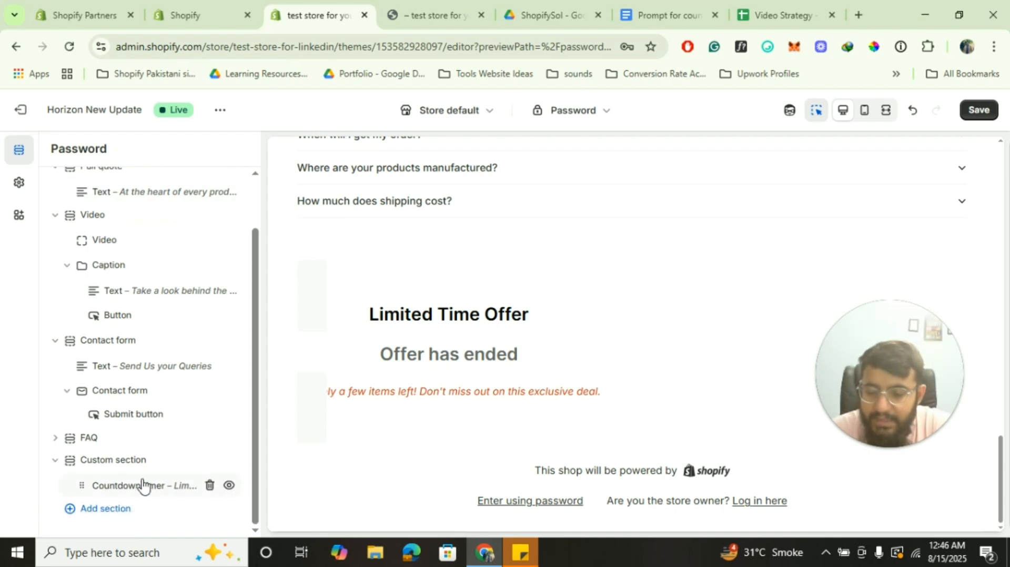
{"action": "left_click", "coordinate": [143, 485]}
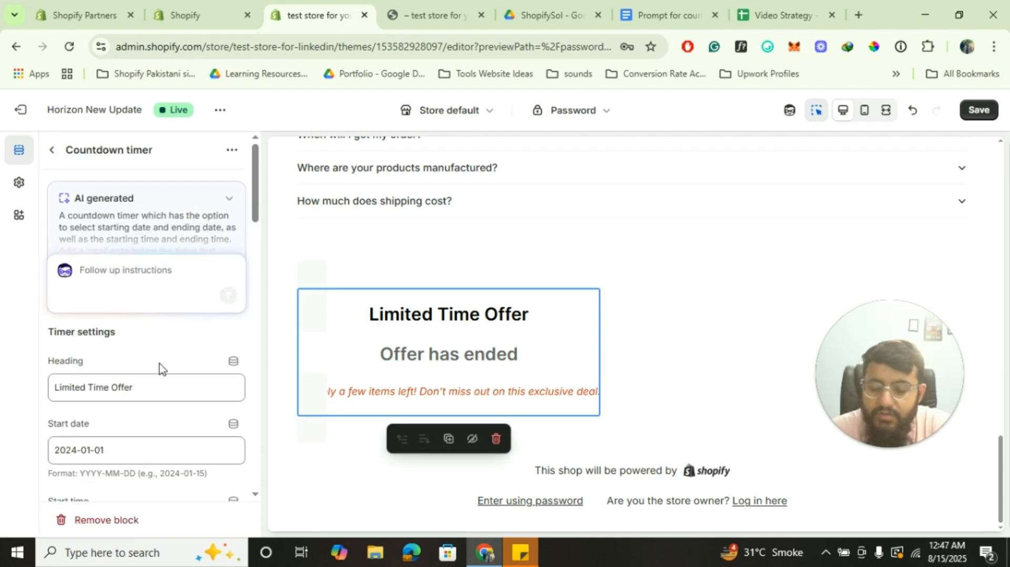
{"action": "scroll", "coordinate": [160, 365], "scroll_direction": "down", "scroll_amount": 2}
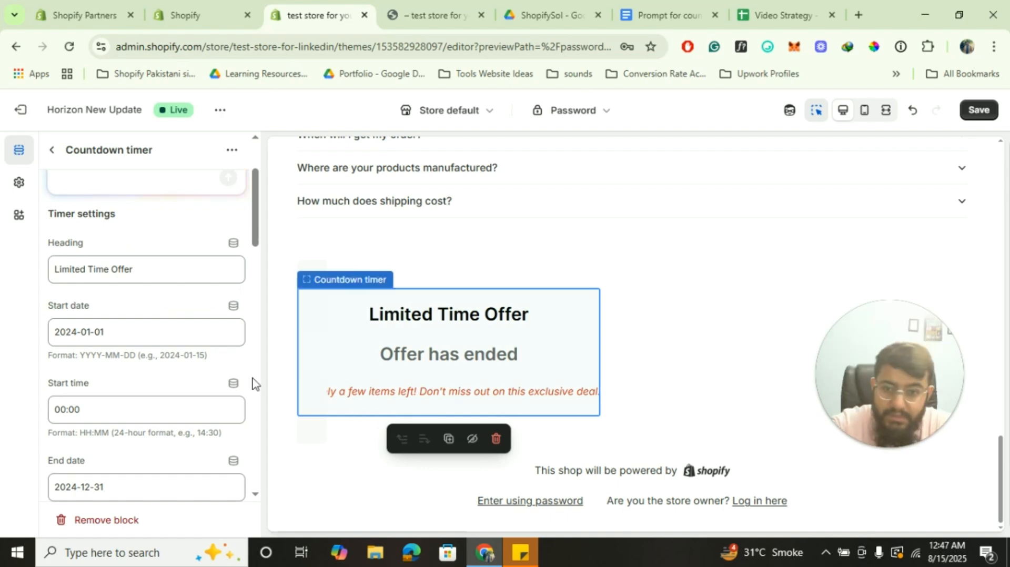
{"action": "scroll", "coordinate": [143, 383], "scroll_direction": "up", "scroll_amount": 2}
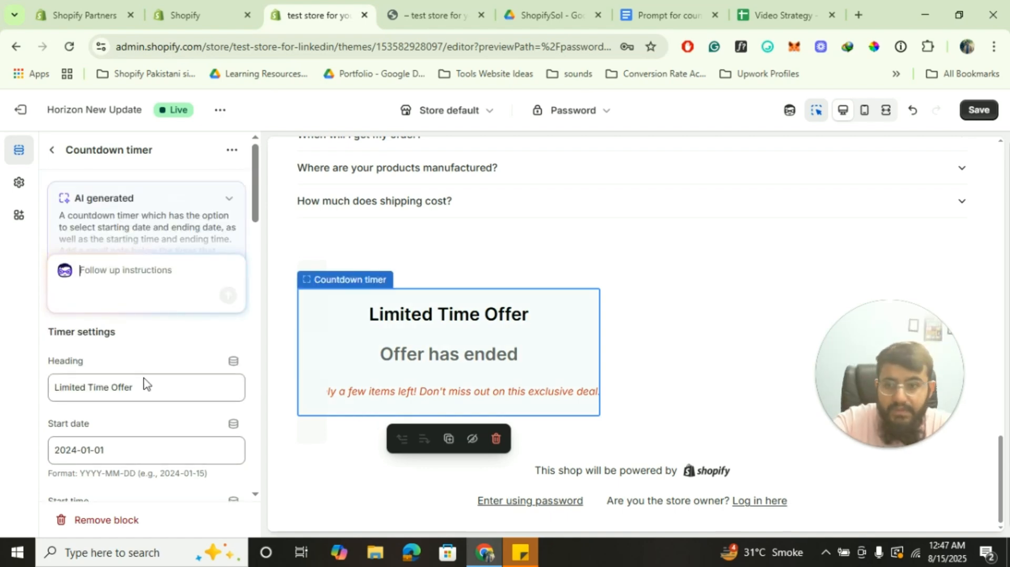
{"action": "scroll", "coordinate": [144, 384], "scroll_direction": "down", "scroll_amount": 1}
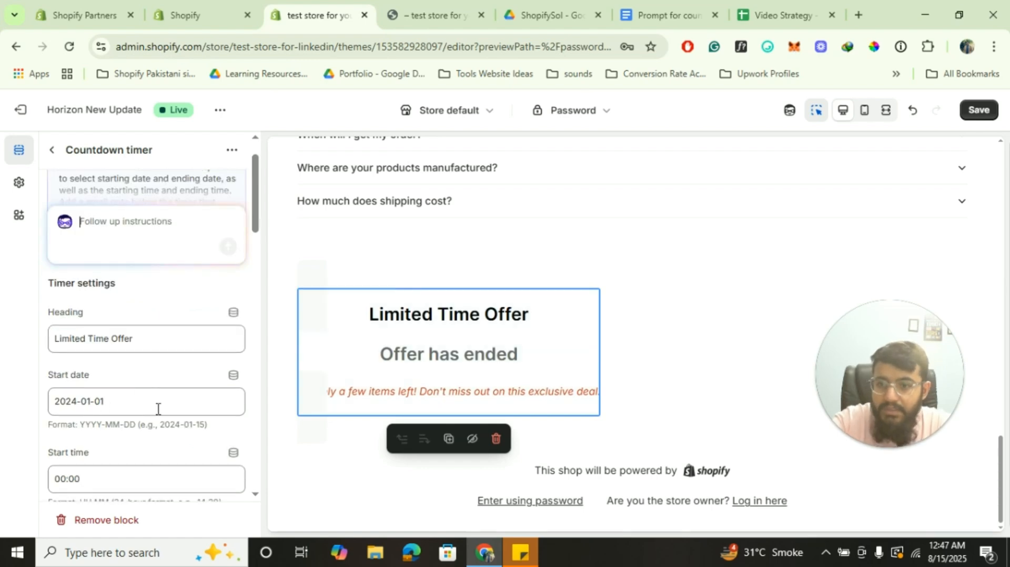
{"action": "scroll", "coordinate": [130, 447], "scroll_direction": "up", "scroll_amount": 1}
{"action": "scroll", "coordinate": [130, 442], "scroll_direction": "down", "scroll_amount": 1}
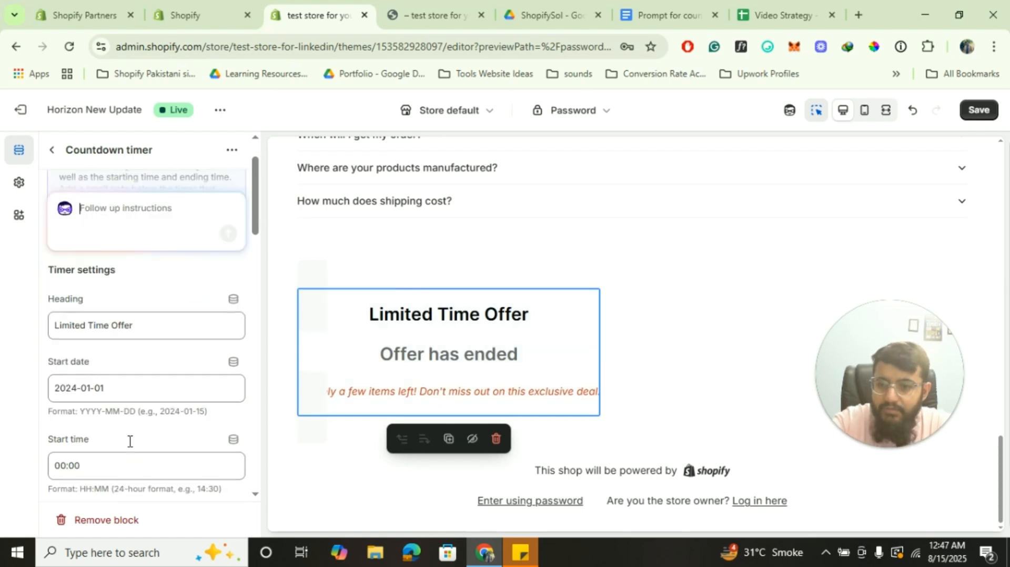
{"action": "left_click", "coordinate": [132, 393]}
{"action": "key", "text": "ctrl+a"}
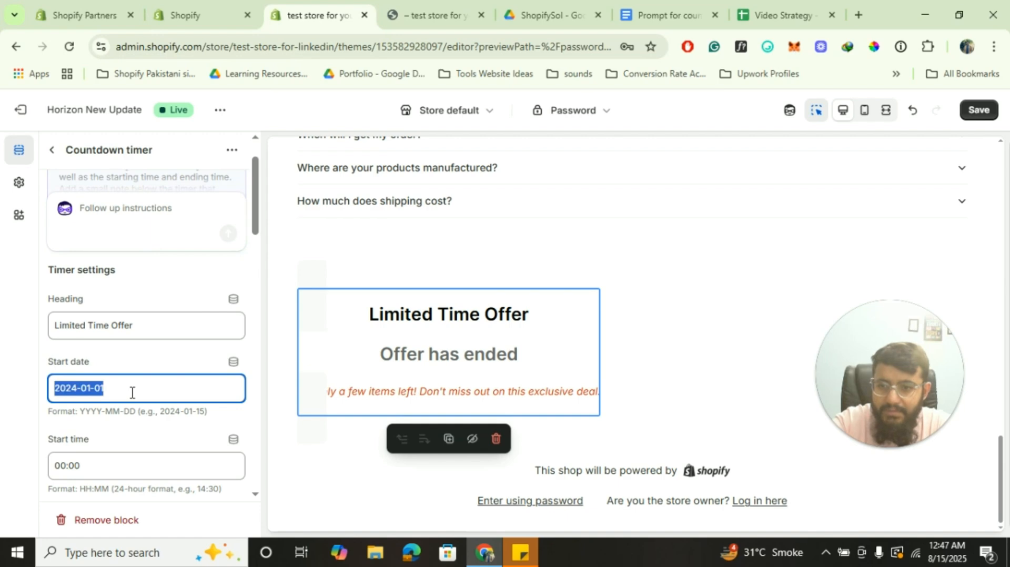
{"action": "type", "text": "2"}
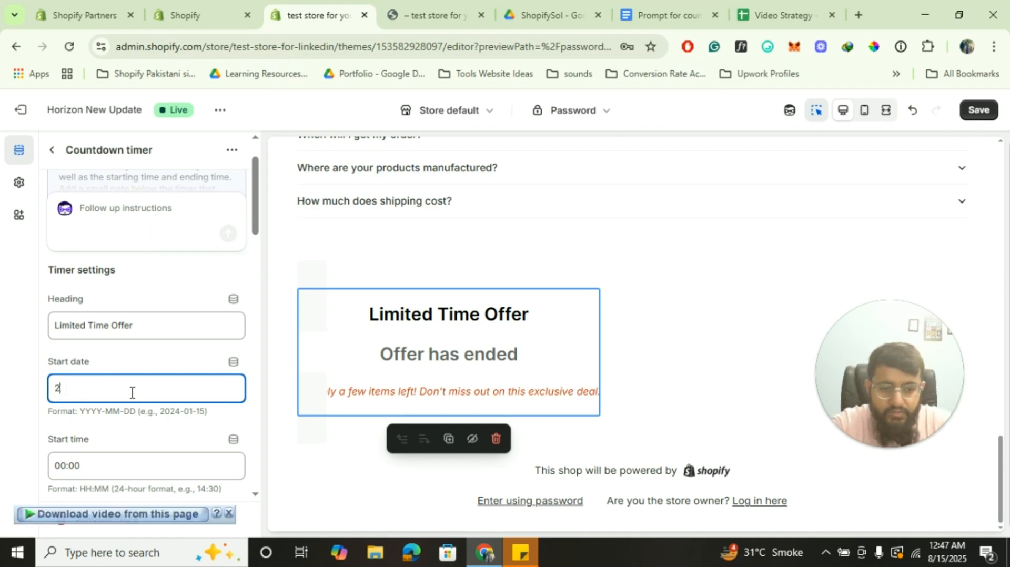
{"action": "type", "text": "025"}
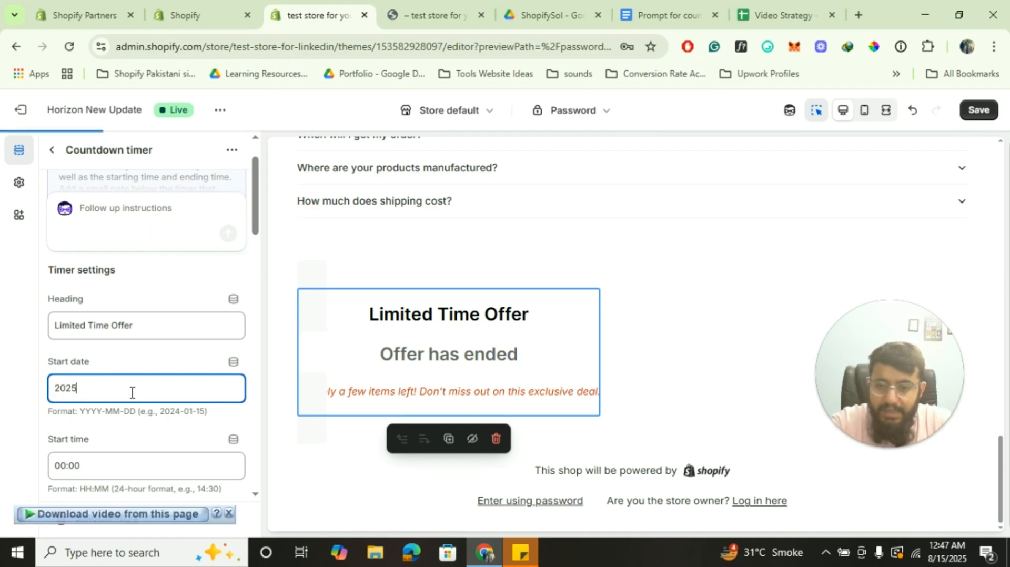
{"action": "type", "text": "-0"}
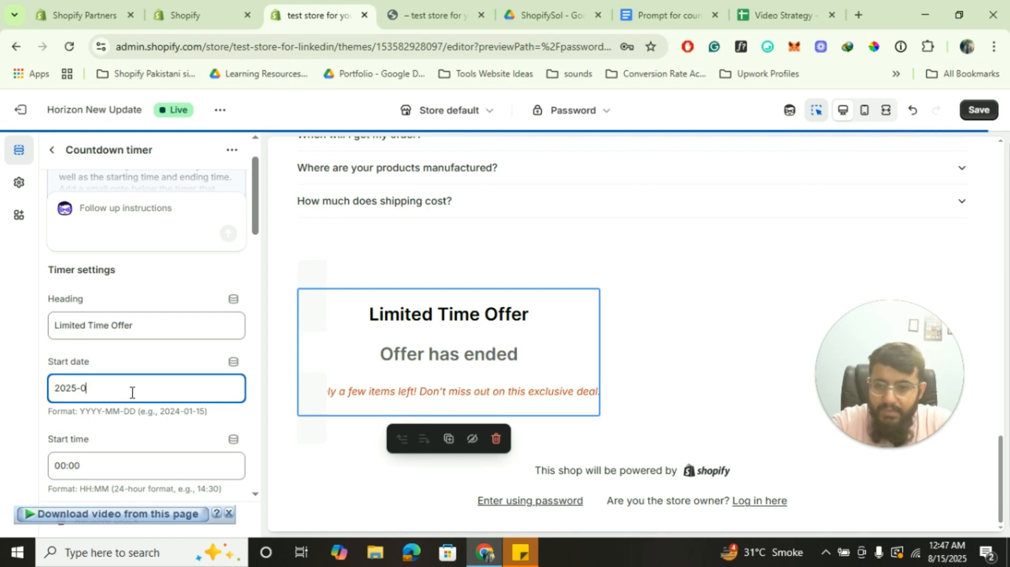
{"action": "type", "text": "8-15"}
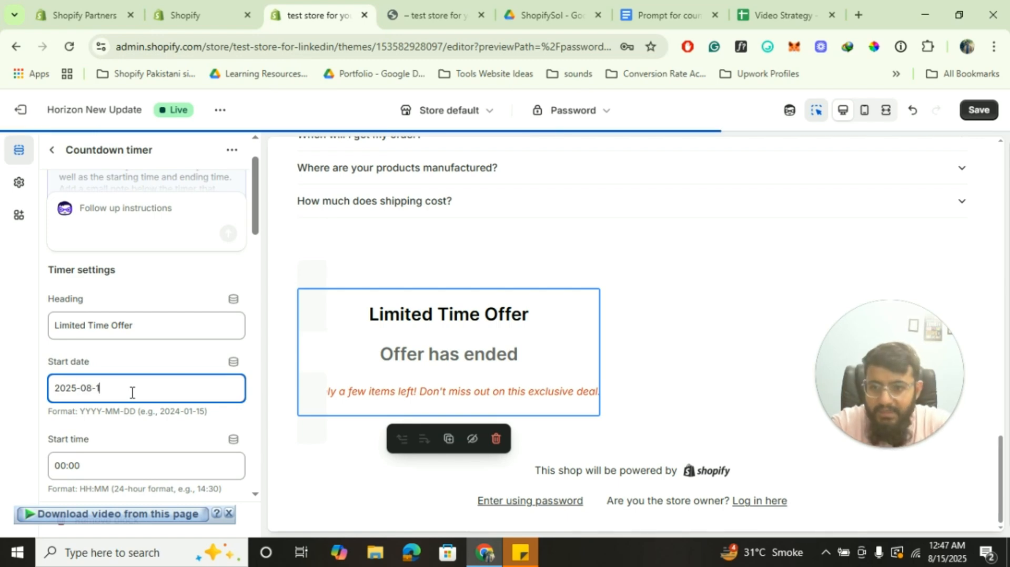
{"action": "triple_click", "coordinate": [73, 476]}
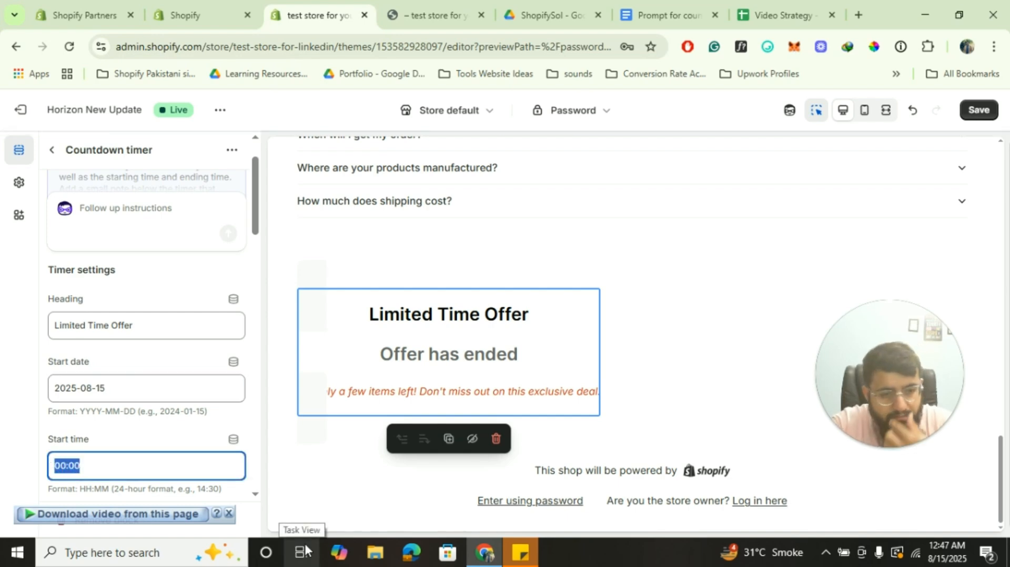
{"action": "type", "text": "12"}
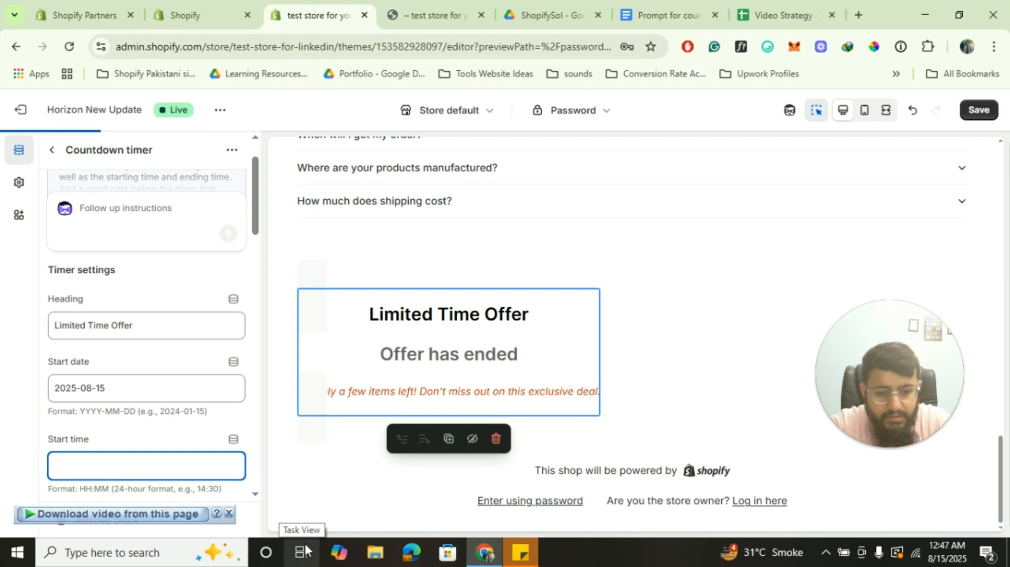
{"action": "type", "text": "00:48"}
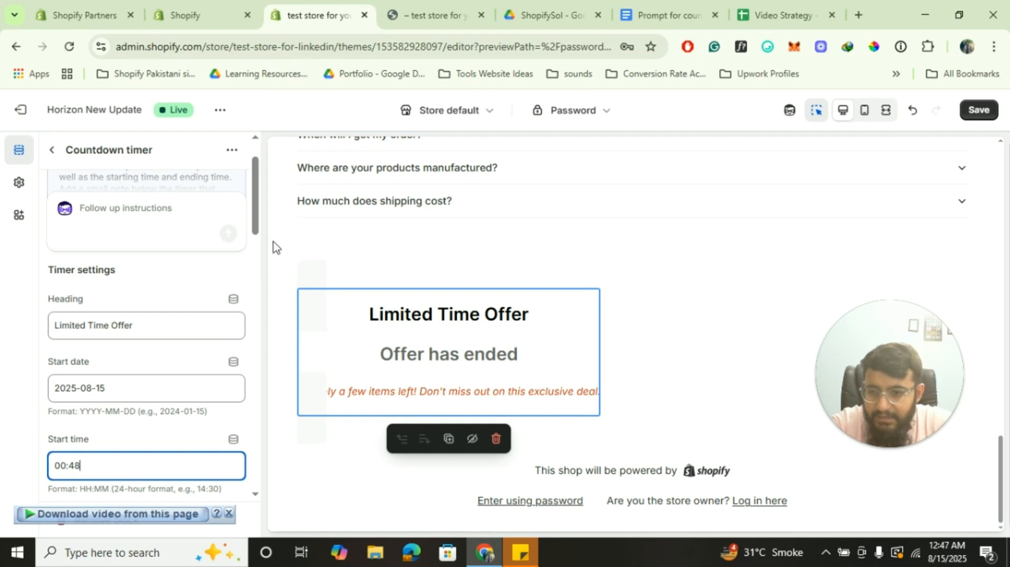
{"action": "left_click_drag", "start_coordinate": [255, 210], "coordinate": [255, 244]}
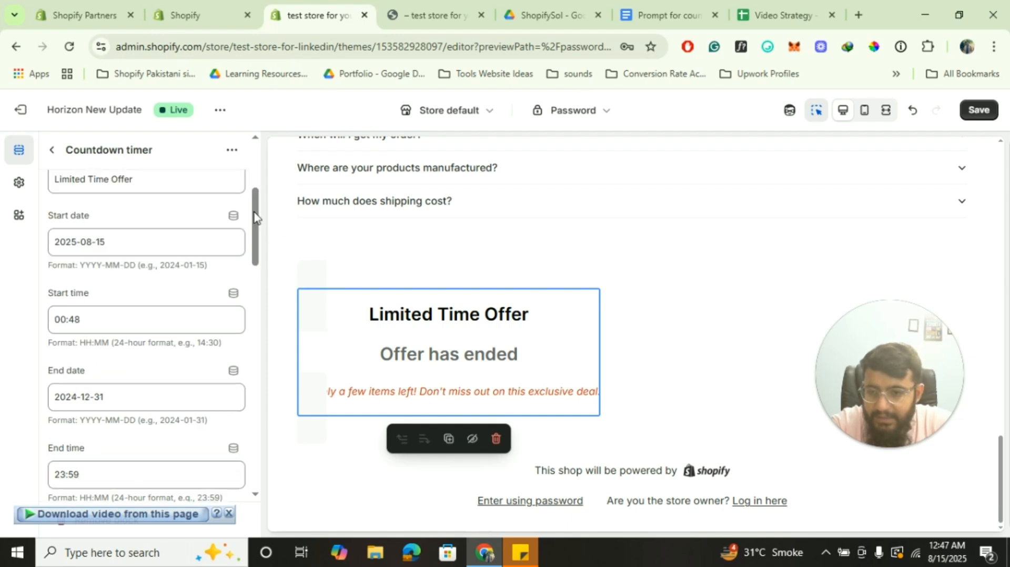
Set the end date to 2025-08-17 and correct the start time to 00:47
{"action": "left_click", "coordinate": [117, 392]}
{"action": "key", "text": "ctrl+a"}
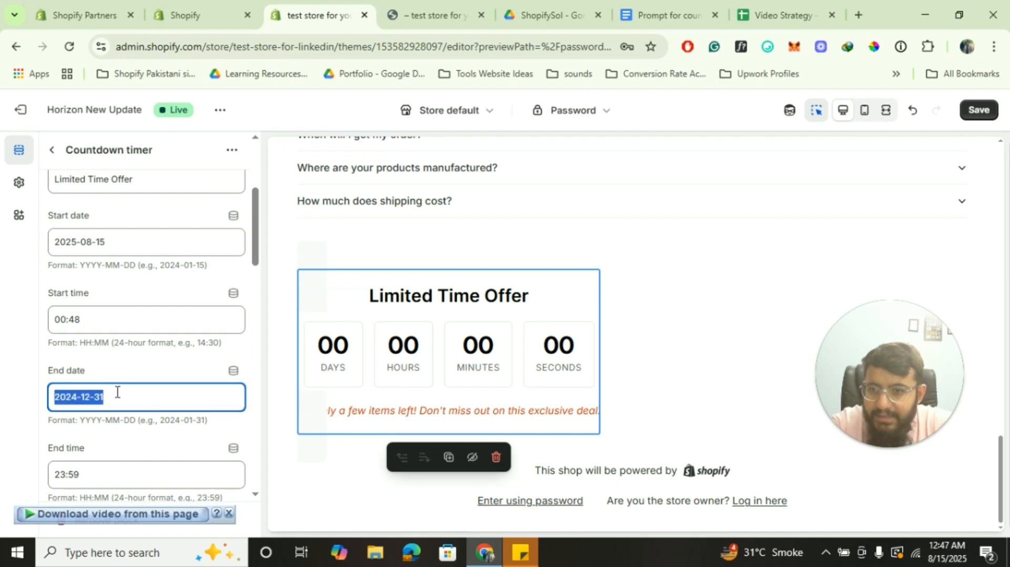
{"action": "type", "text": "20"}
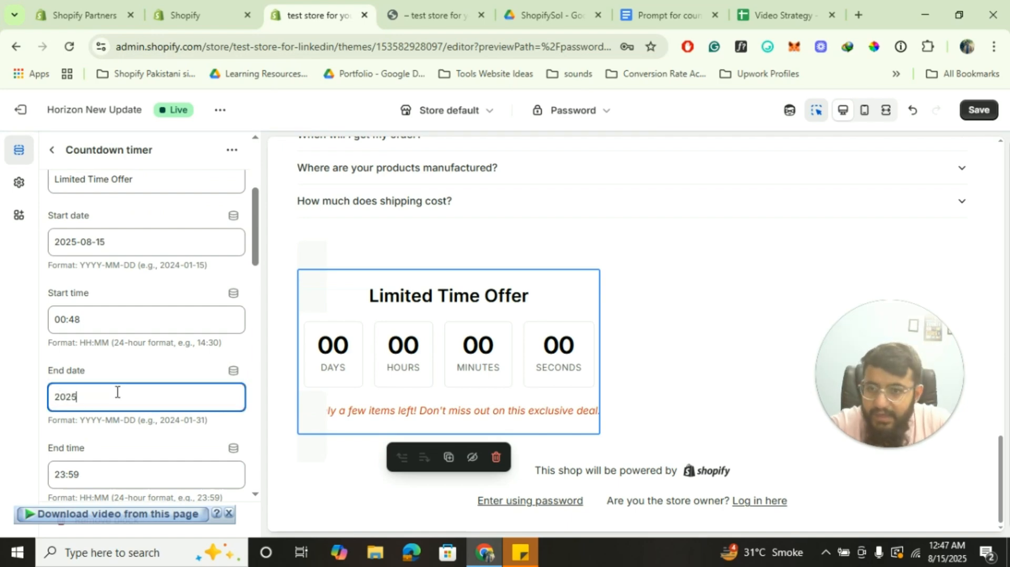
{"action": "type", "text": "25-08"}
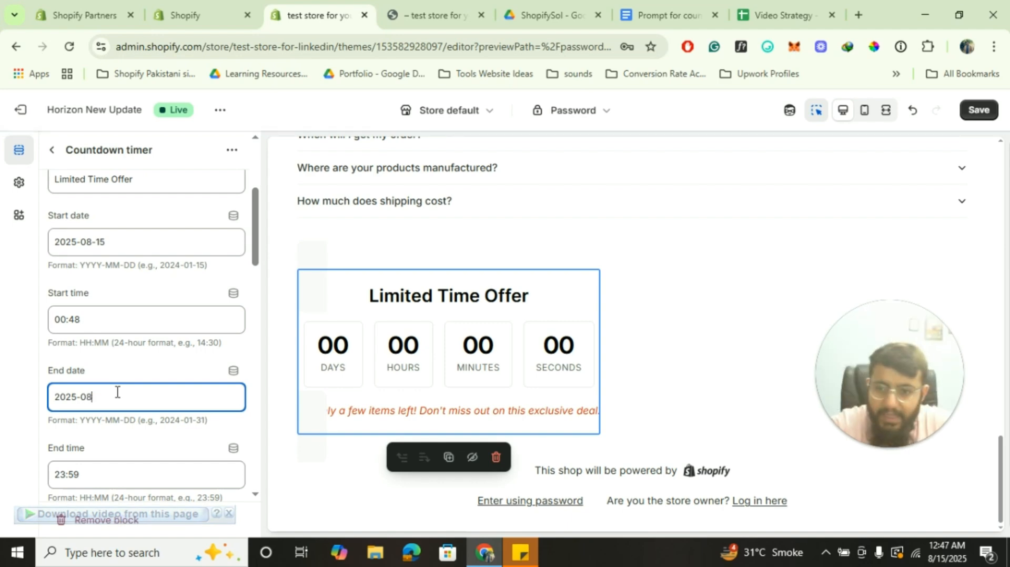
{"action": "type", "text": "-"}
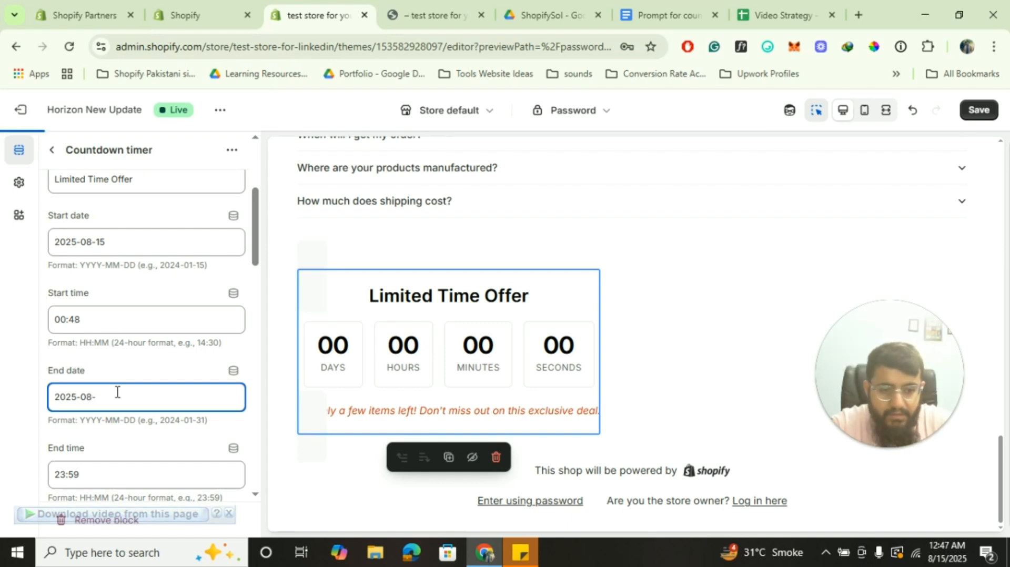
{"action": "type", "text": "17"}
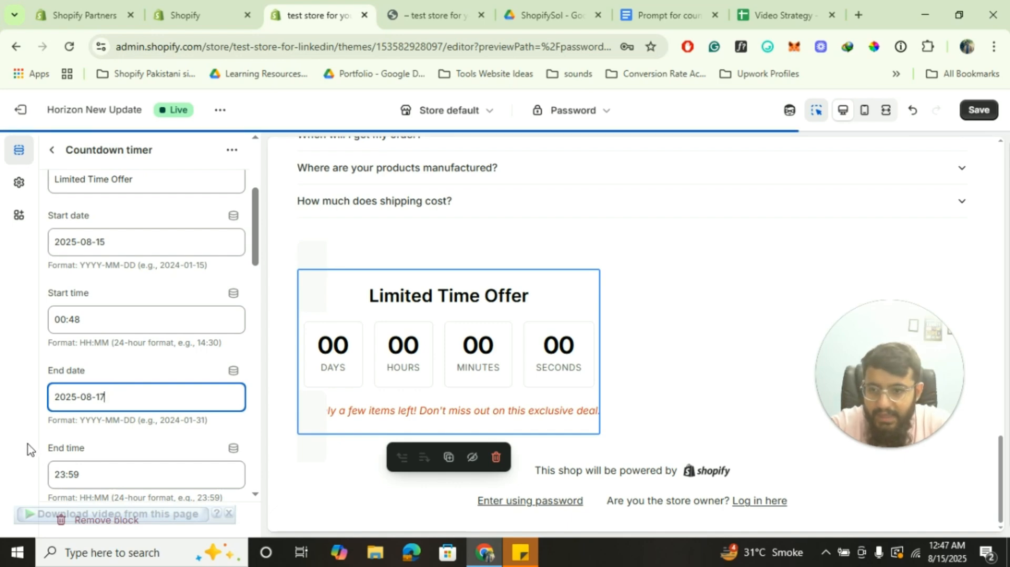
{"action": "left_click", "coordinate": [29, 450]}
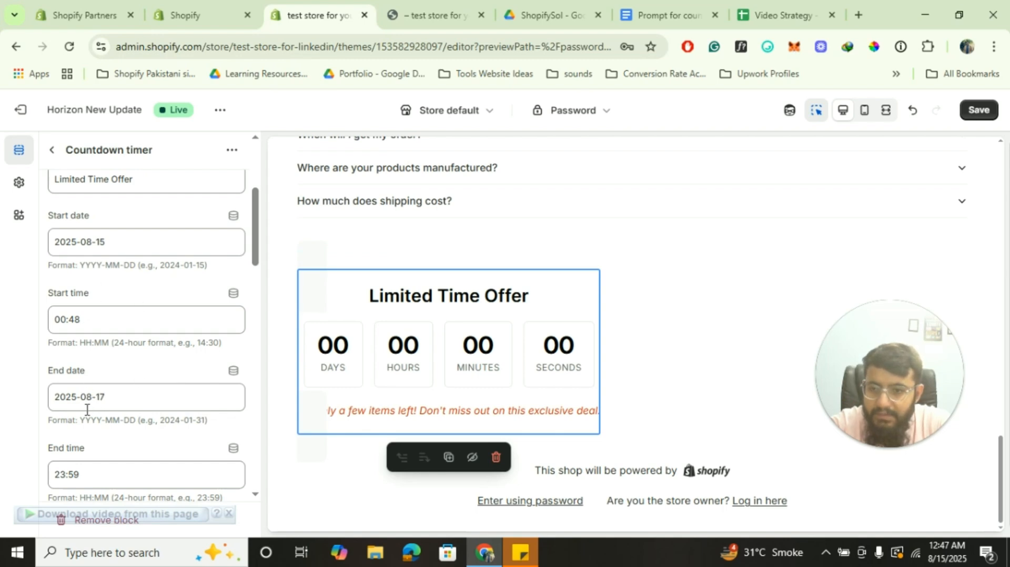
{"action": "left_click", "coordinate": [93, 321]}
{"action": "key", "text": "BackSpace"}
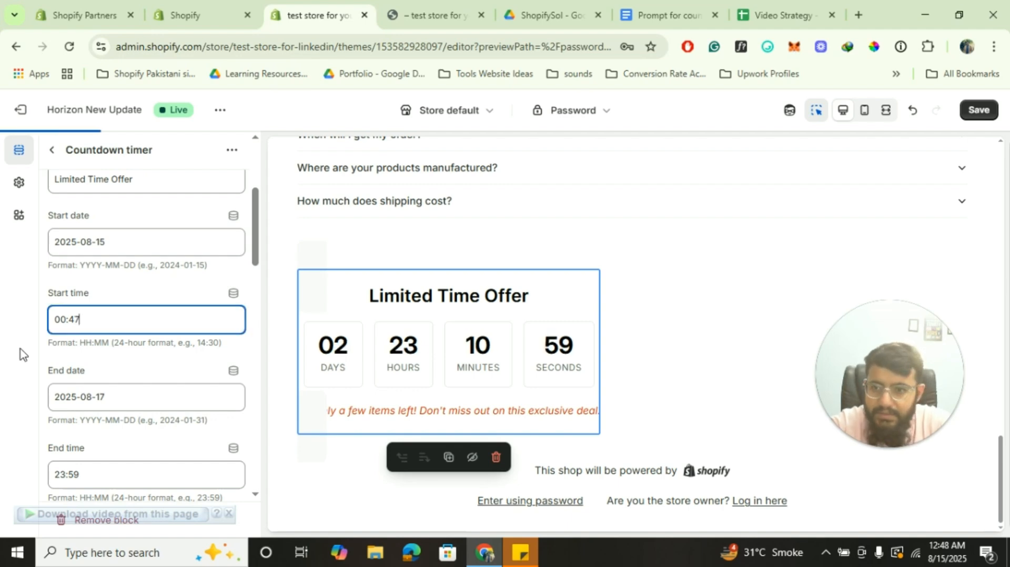
{"action": "left_click", "coordinate": [20, 352]}
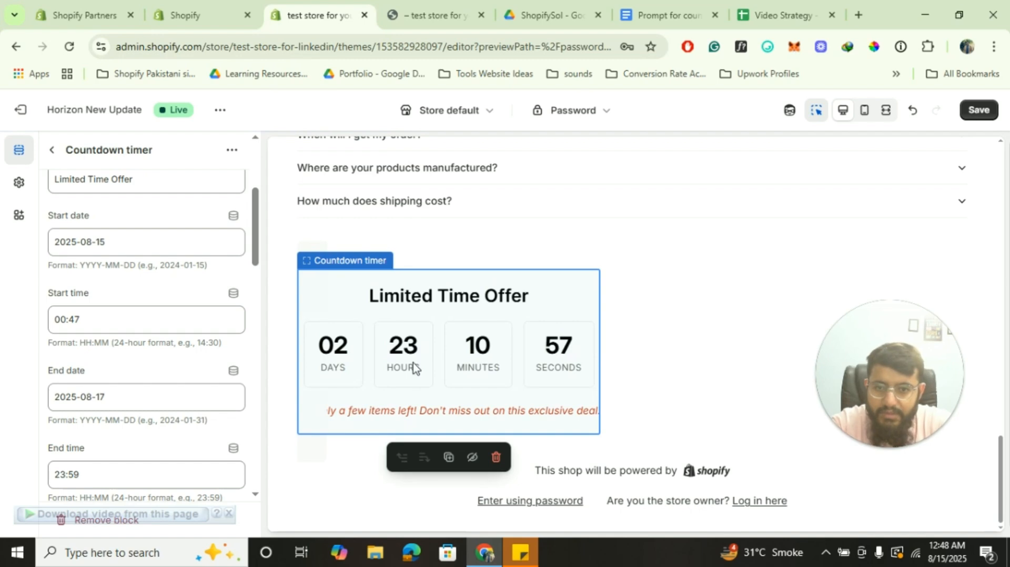
{"action": "scroll", "coordinate": [128, 427], "scroll_direction": "down", "scroll_amount": 4}
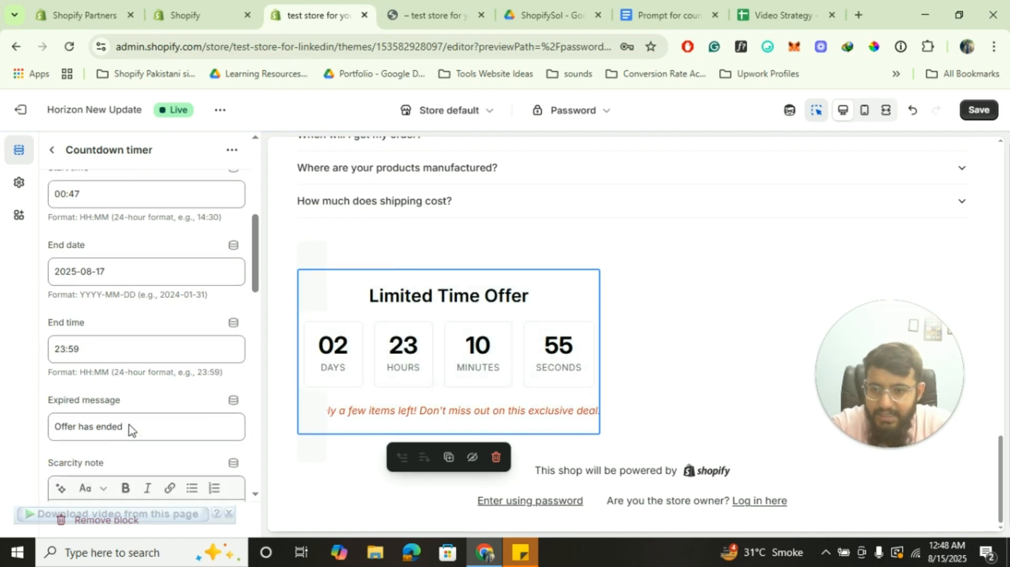
{"action": "scroll", "coordinate": [167, 431], "scroll_direction": "down", "scroll_amount": 1}
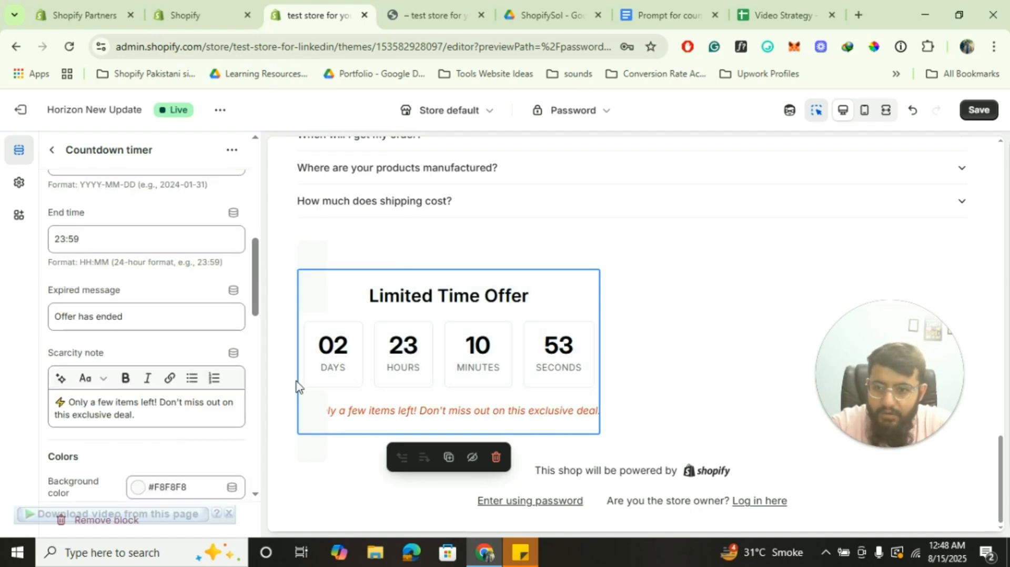
{"action": "left_click", "coordinate": [55, 149]}
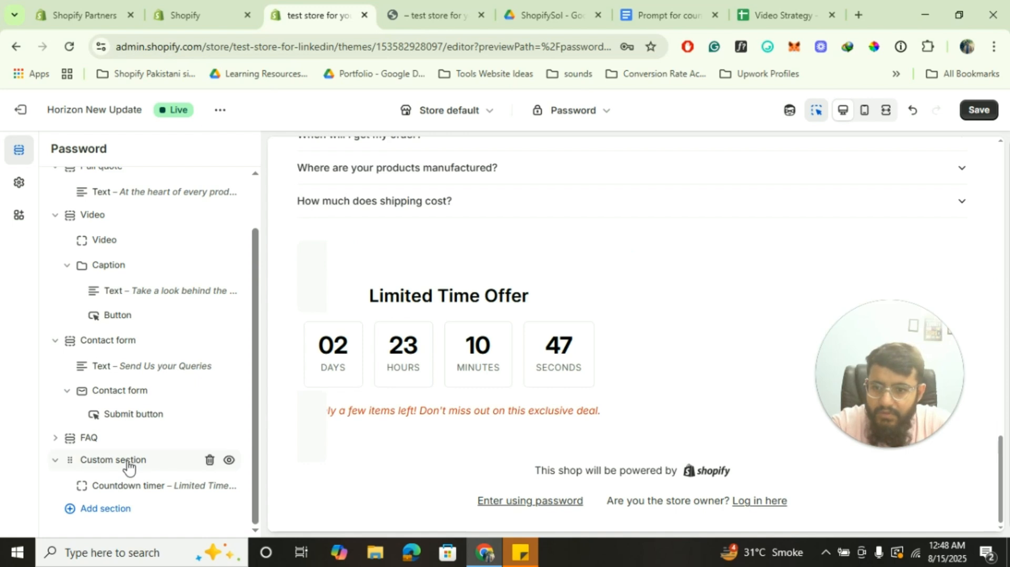
In the Custom section's layout settings, centre the content and set Width to Full
{"action": "left_click", "coordinate": [144, 489]}
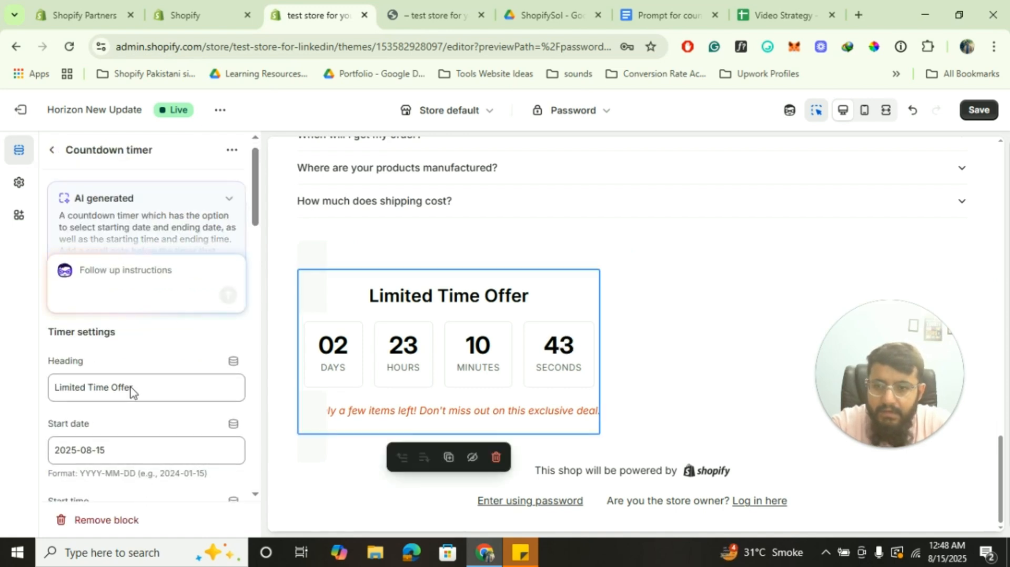
{"action": "scroll", "coordinate": [128, 387], "scroll_direction": "down", "scroll_amount": 1}
{"action": "scroll", "coordinate": [106, 316], "scroll_direction": "up", "scroll_amount": 1}
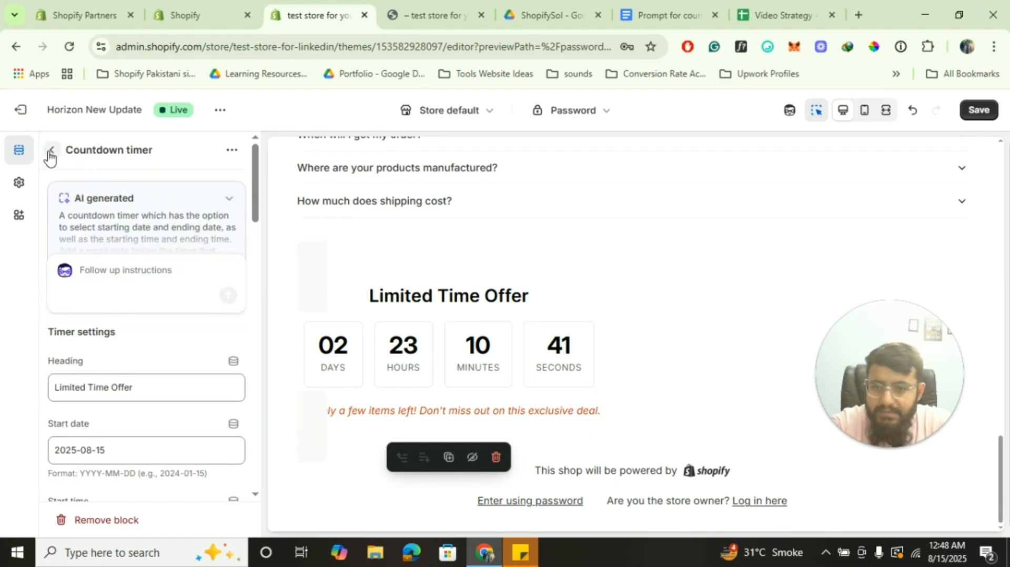
{"action": "left_click", "coordinate": [51, 151]}
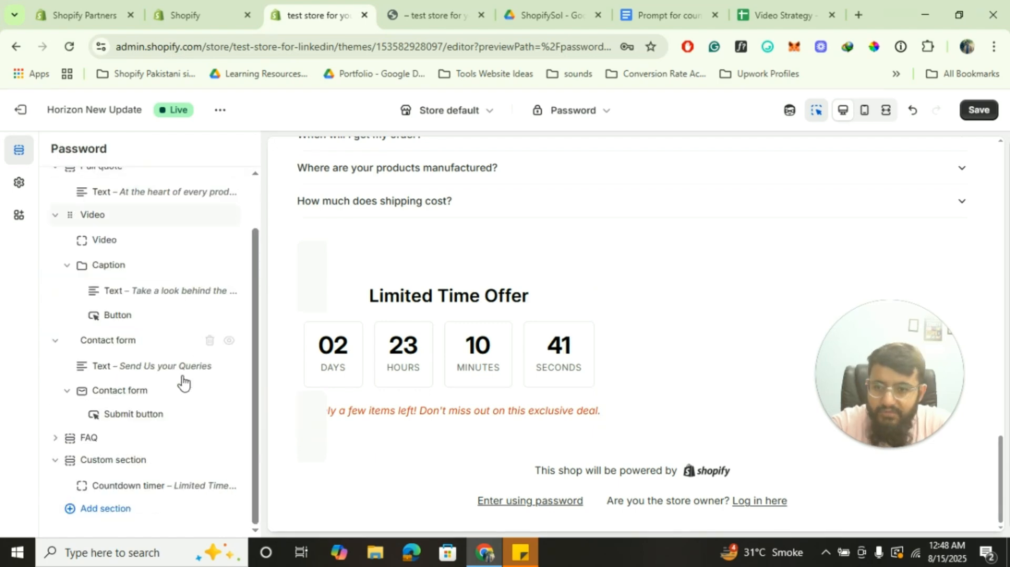
{"action": "left_click", "coordinate": [109, 463]}
{"action": "left_click", "coordinate": [57, 149]}
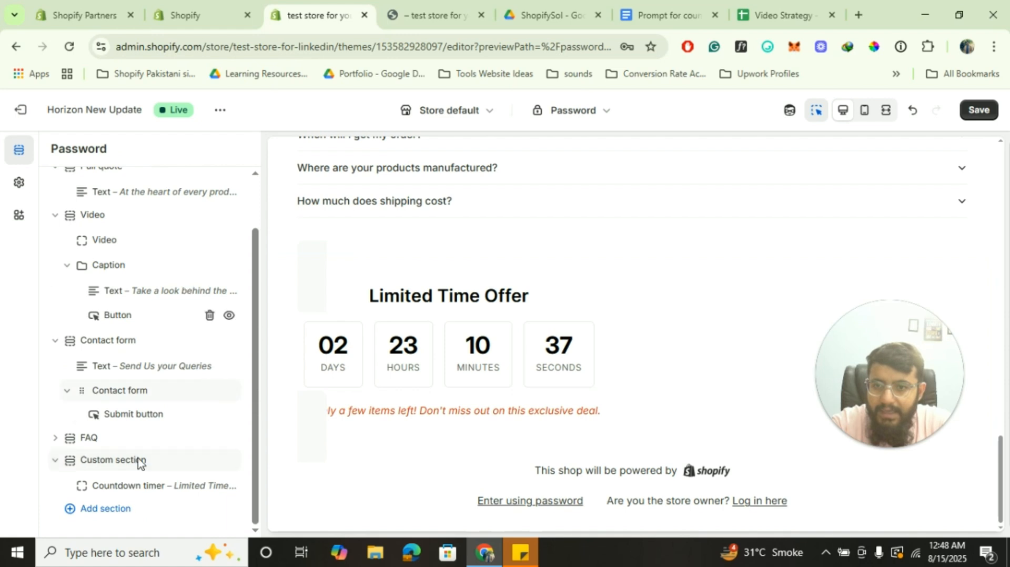
{"action": "left_click", "coordinate": [112, 463]}
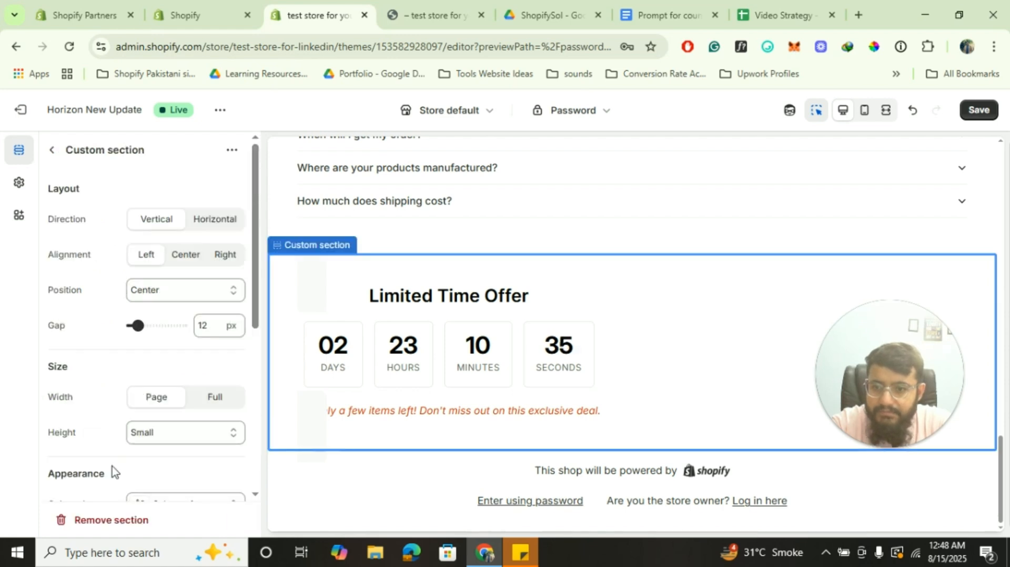
{"action": "left_click", "coordinate": [192, 257]}
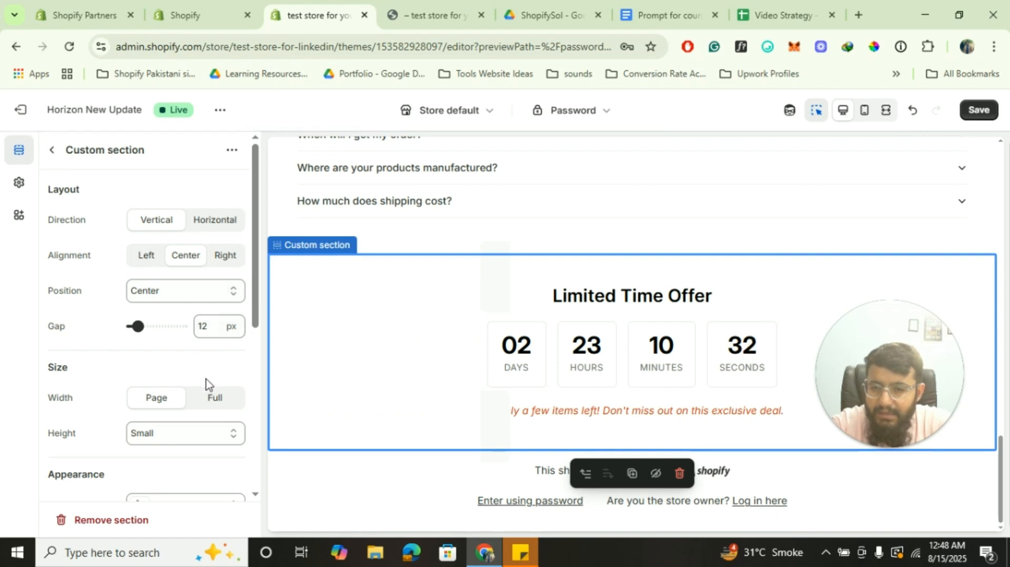
{"action": "left_click", "coordinate": [214, 403]}
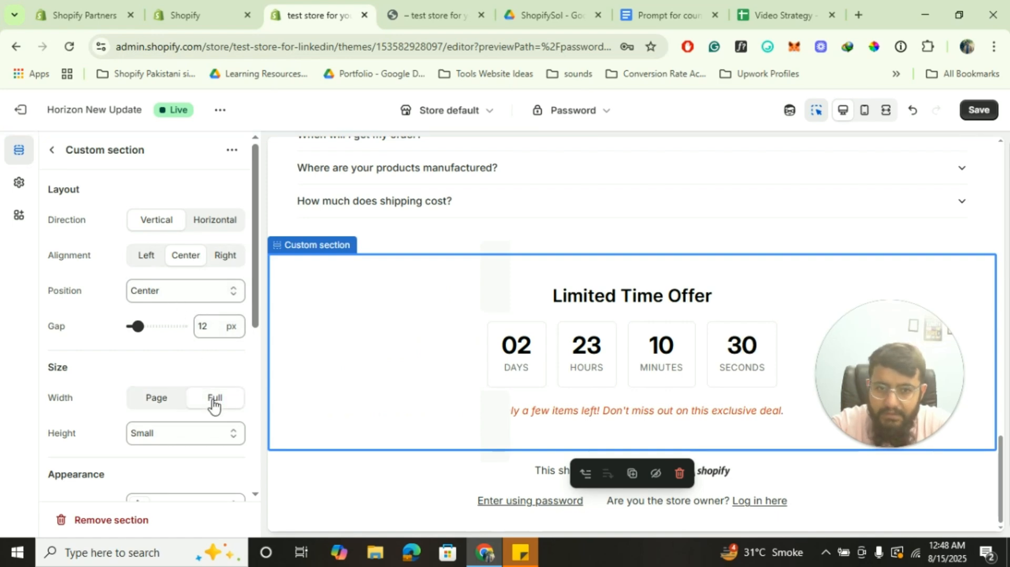
Set the section gap to 12 px and the height to Auto
{"action": "left_click_drag", "start_coordinate": [135, 327], "coordinate": [122, 322]}
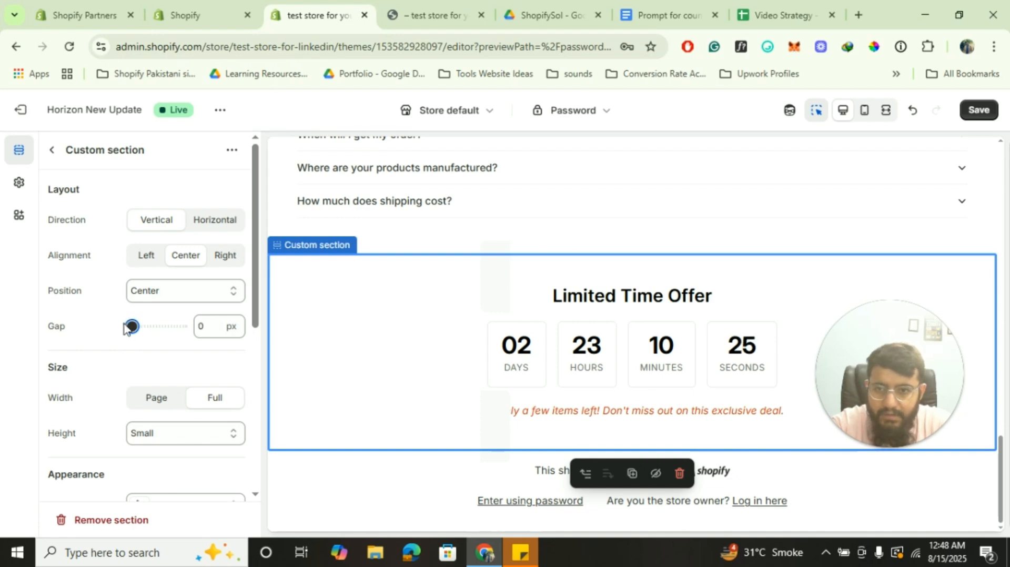
{"action": "double_click", "coordinate": [202, 327]}
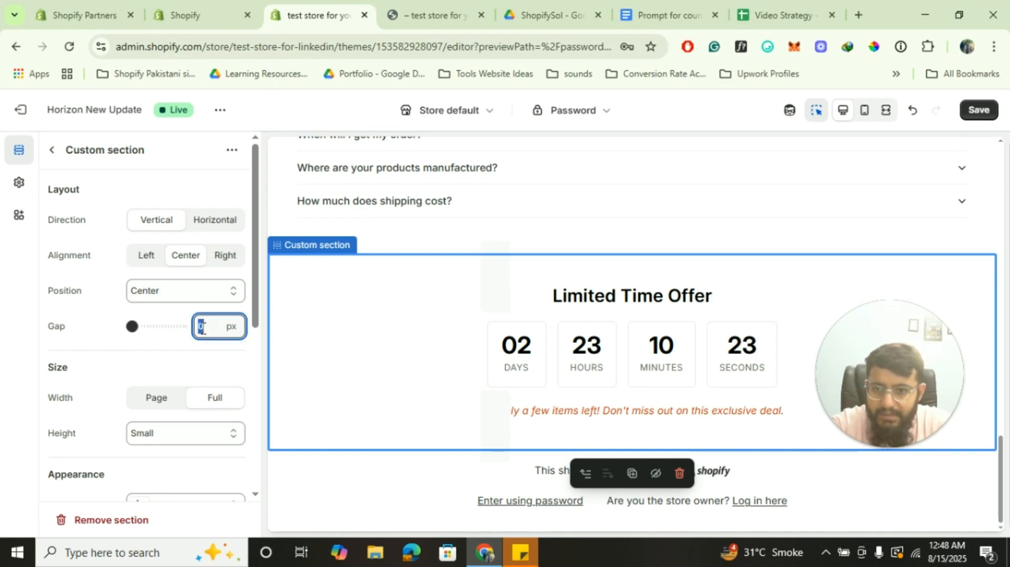
{"action": "type", "text": "12"}
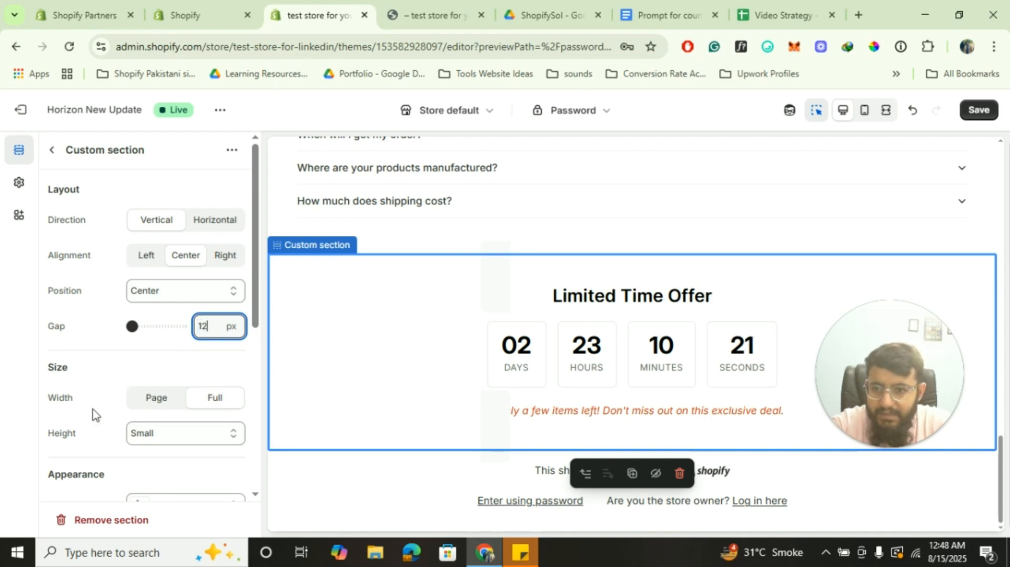
{"action": "left_click", "coordinate": [183, 437]}
{"action": "left_click", "coordinate": [168, 325]}
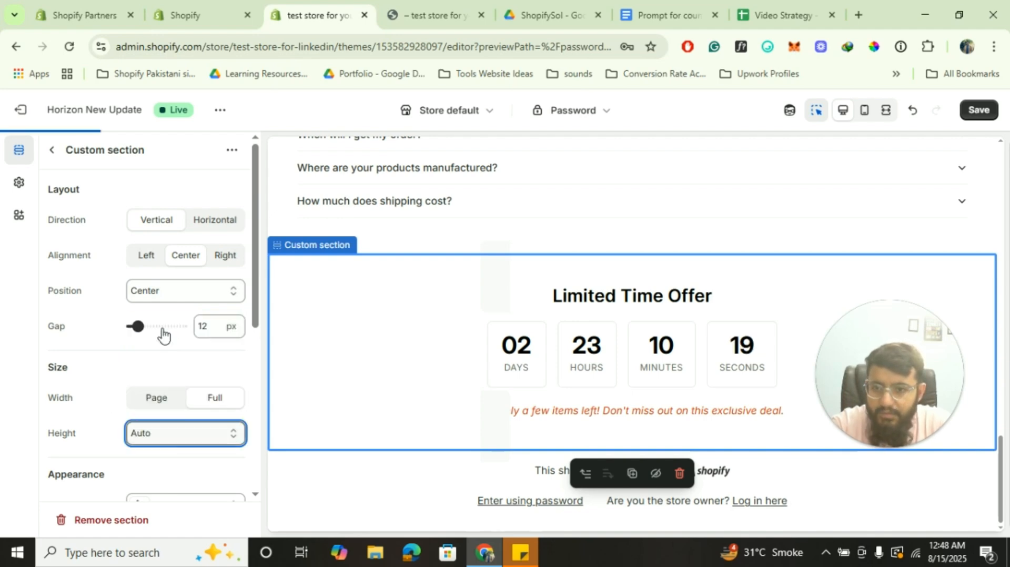
{"action": "scroll", "coordinate": [75, 420], "scroll_direction": "down", "scroll_amount": 4}
{"action": "scroll", "coordinate": [74, 419], "scroll_direction": "down", "scroll_amount": 2}
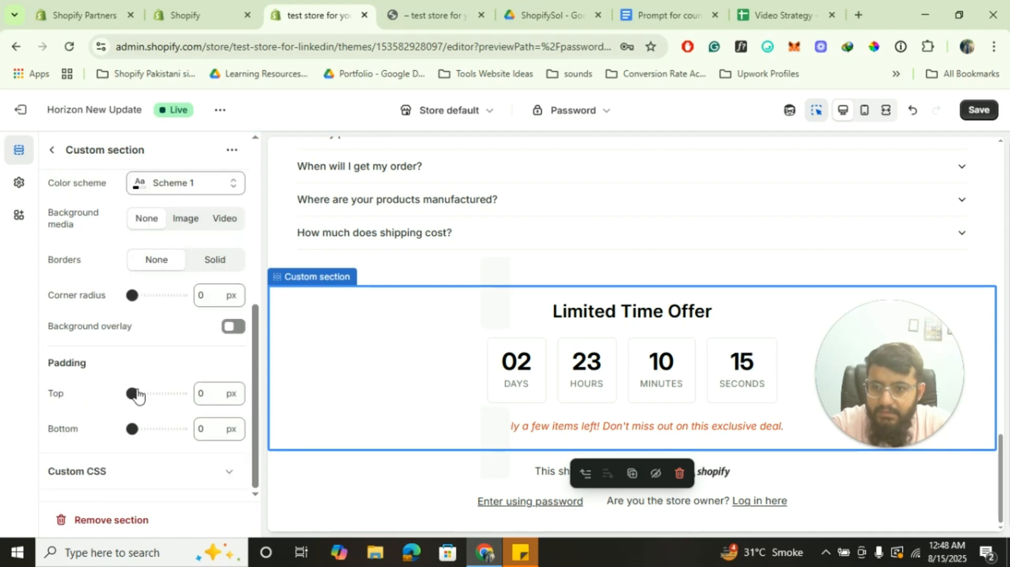
Drag the collapsed Custom section to sit directly below Pull quote, above the Video section
{"action": "left_click", "coordinate": [52, 150]}
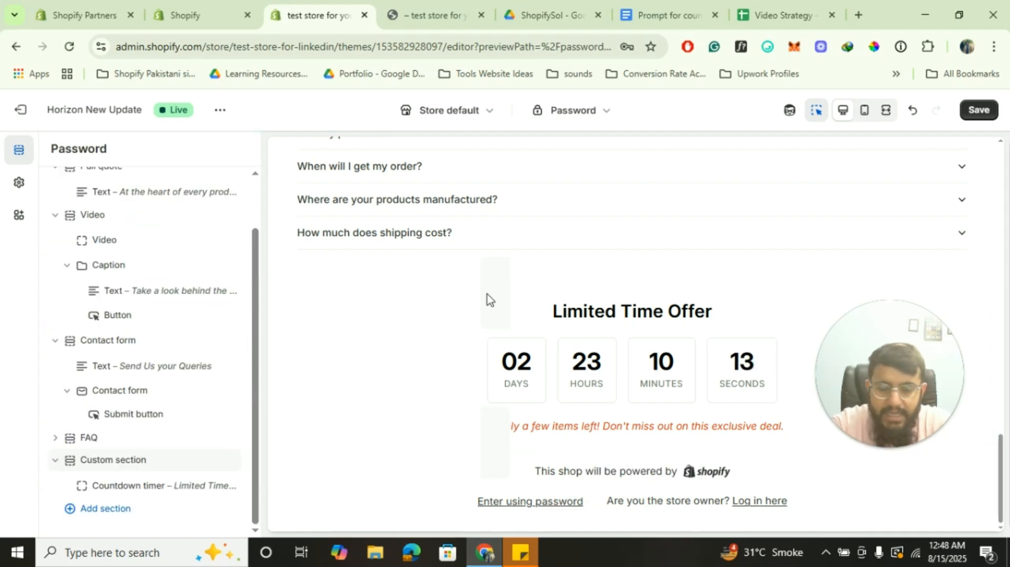
{"action": "left_click", "coordinate": [140, 492]}
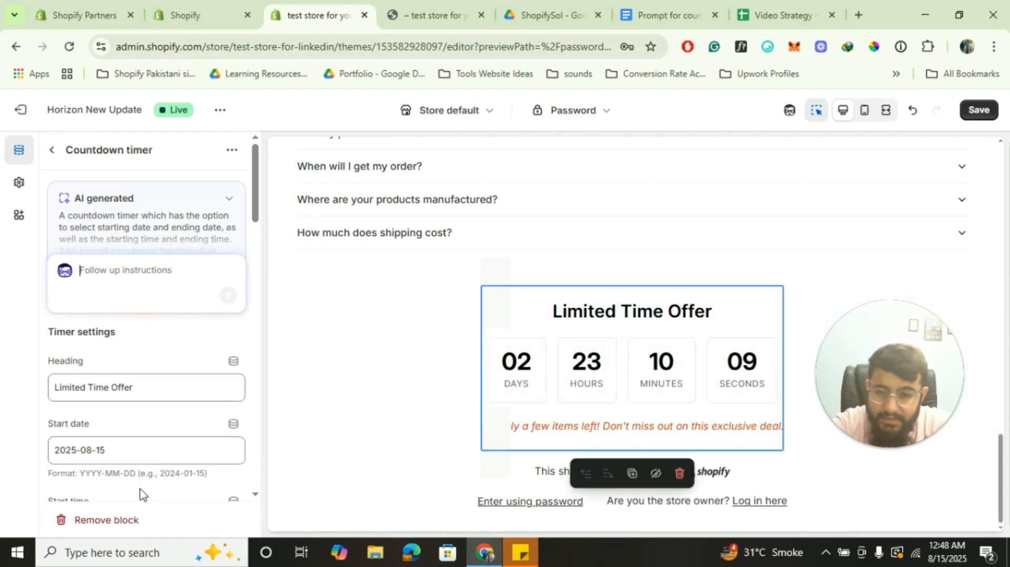
{"action": "left_click", "coordinate": [51, 150]}
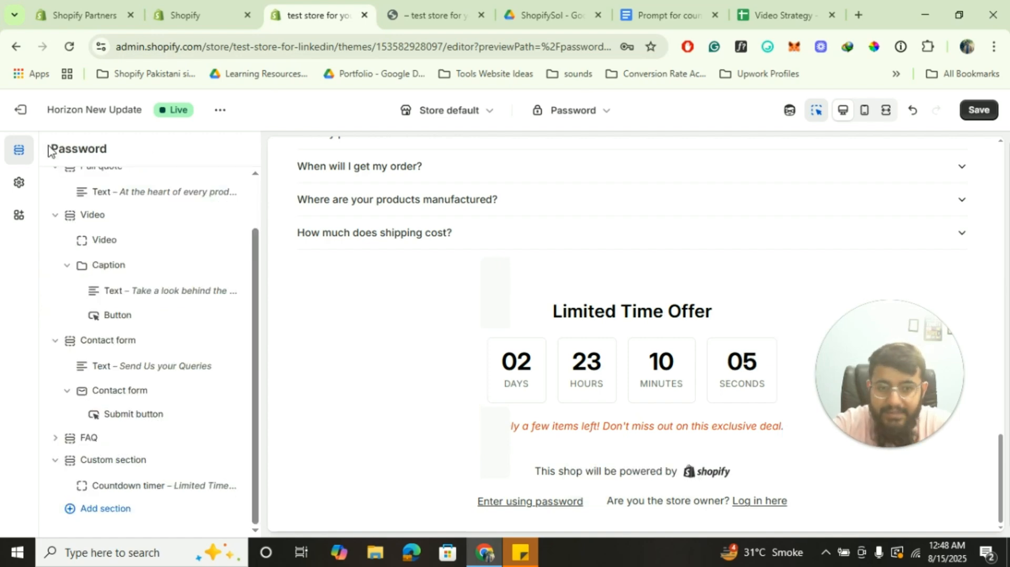
{"action": "left_click", "coordinate": [55, 460]}
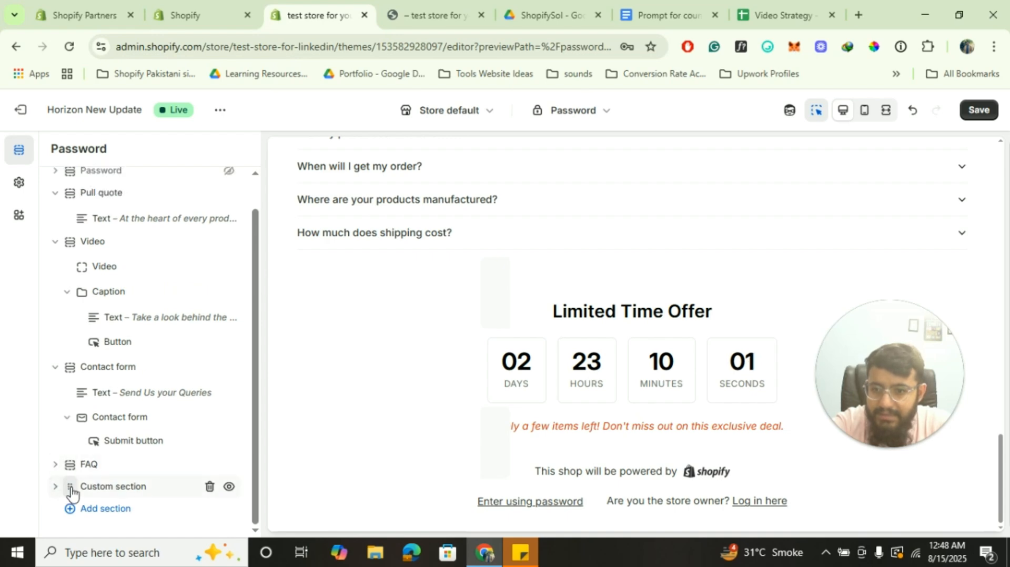
{"action": "left_click_drag", "start_coordinate": [71, 492], "coordinate": [90, 243]}
{"action": "left_click_drag", "start_coordinate": [78, 241], "coordinate": [80, 255]}
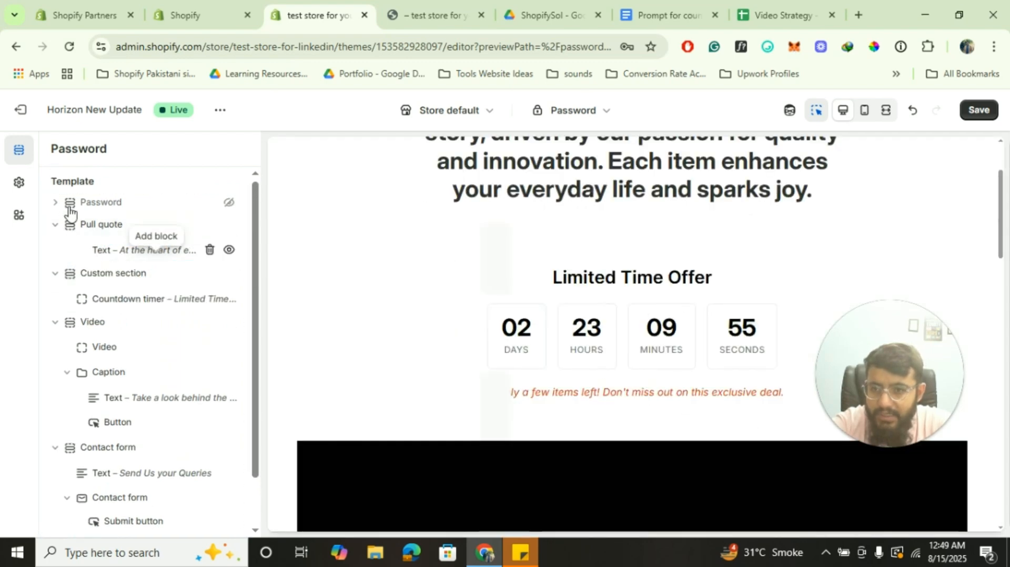
{"action": "left_click", "coordinate": [54, 225]}
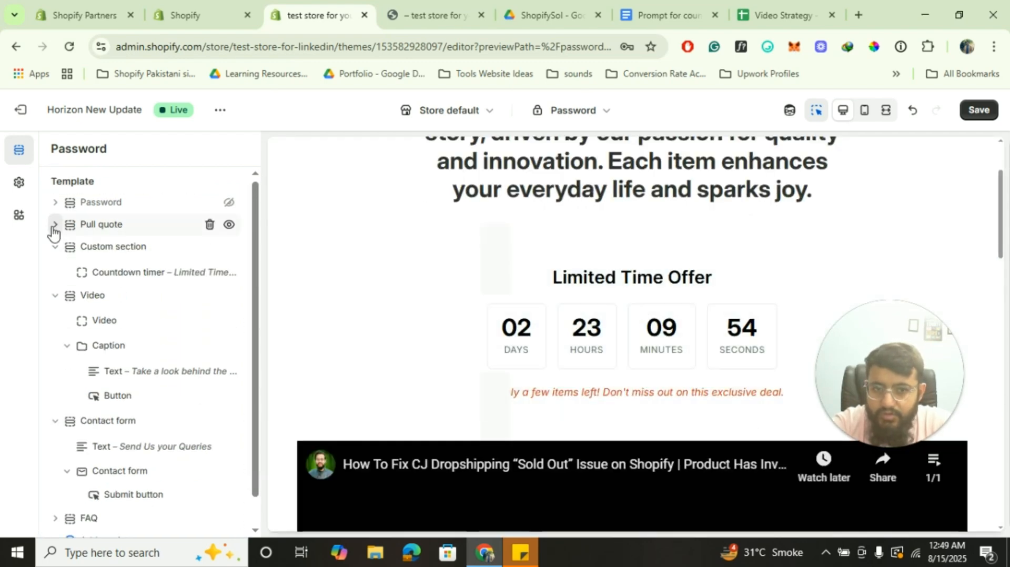
{"action": "left_click", "coordinate": [596, 280]}
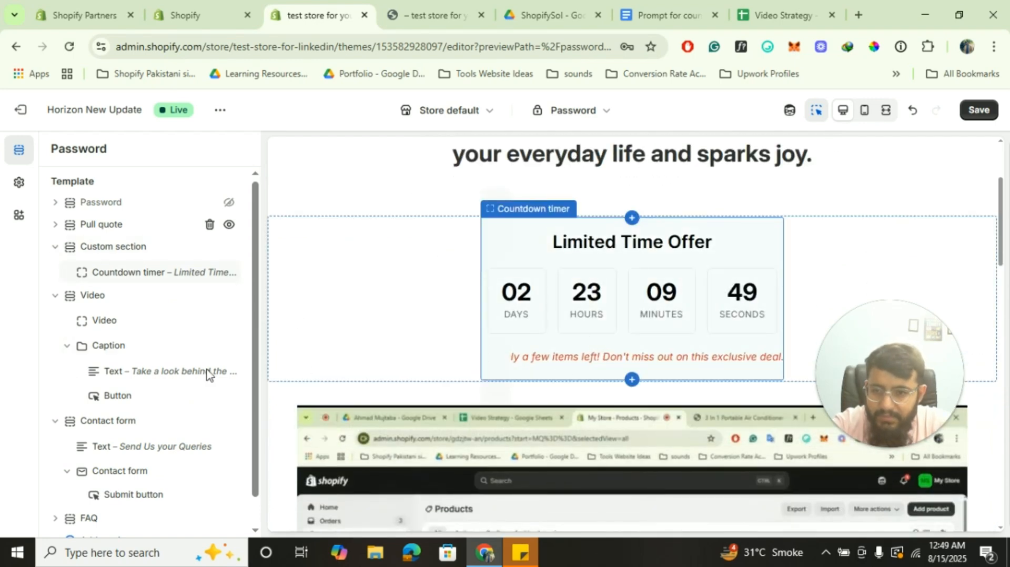
In the Countdown timer settings, type the AI follow-up 'scarcity note is cropped from the left side... please f'
{"action": "left_click", "coordinate": [143, 271]}
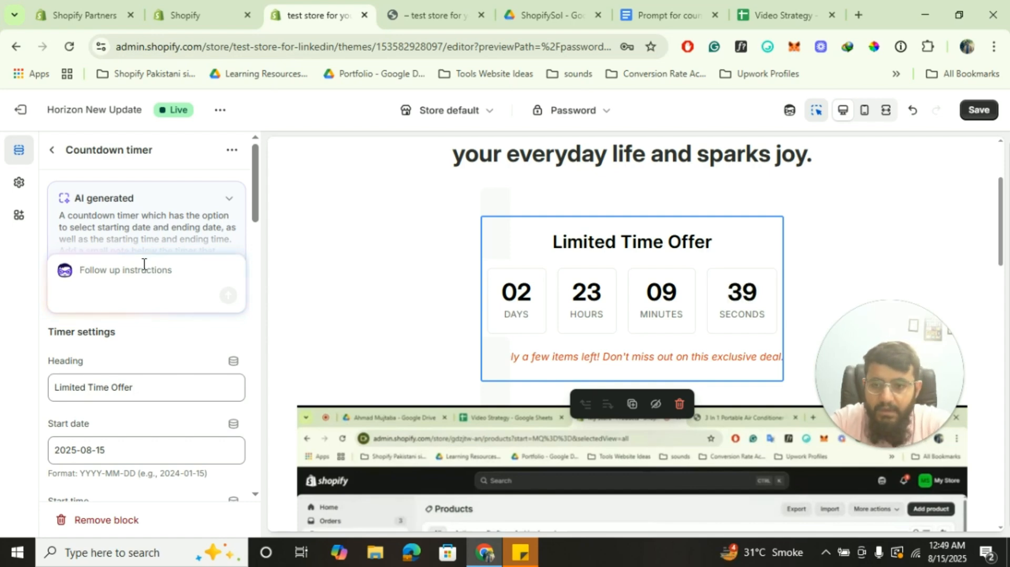
{"action": "scroll", "coordinate": [154, 378], "scroll_direction": "down", "scroll_amount": 8}
{"action": "scroll", "coordinate": [156, 383], "scroll_direction": "up", "scroll_amount": 2}
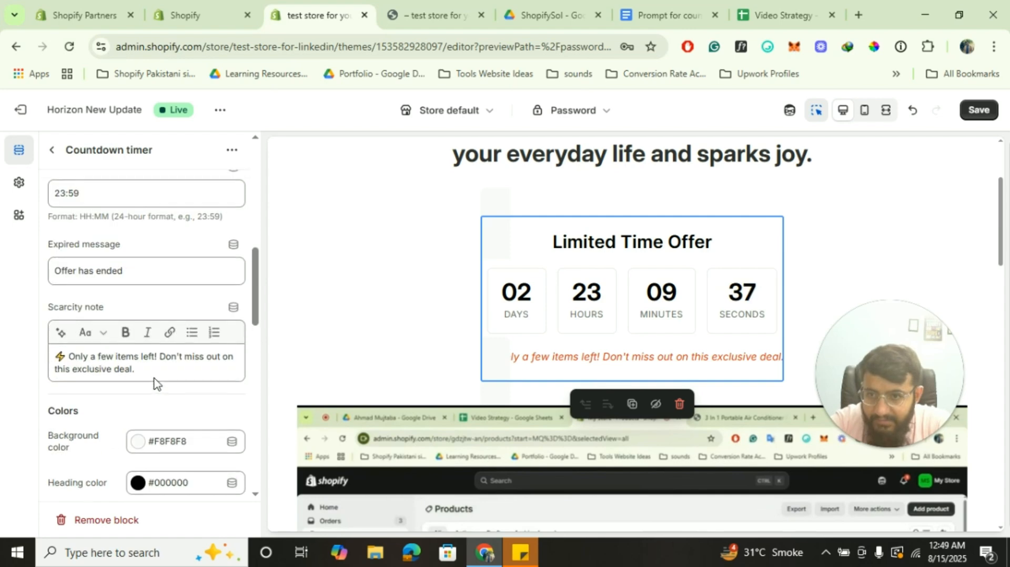
{"action": "scroll", "coordinate": [154, 383], "scroll_direction": "up", "scroll_amount": 6}
{"action": "type", "text": "s"}
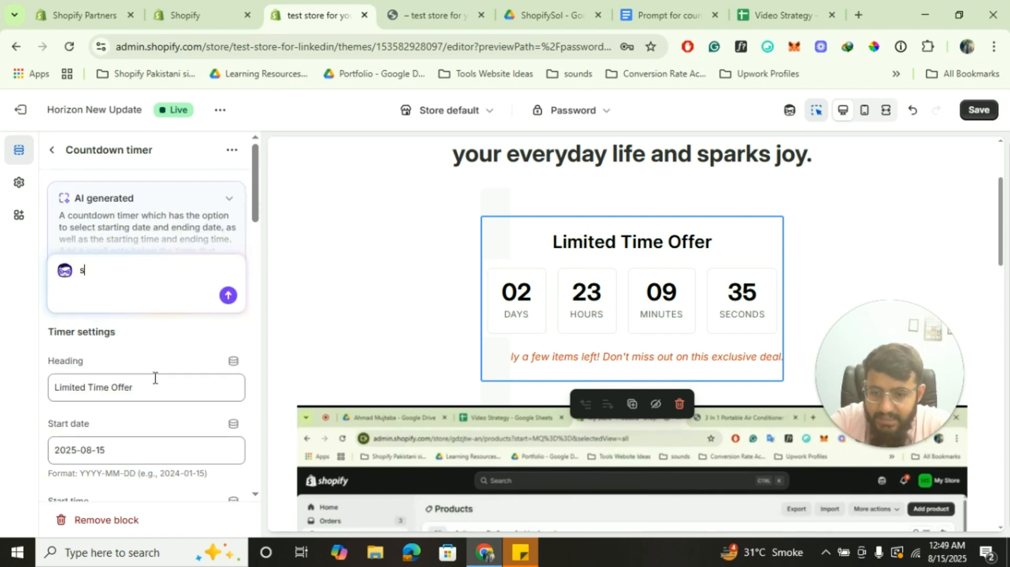
{"action": "type", "text": "cardity n"}
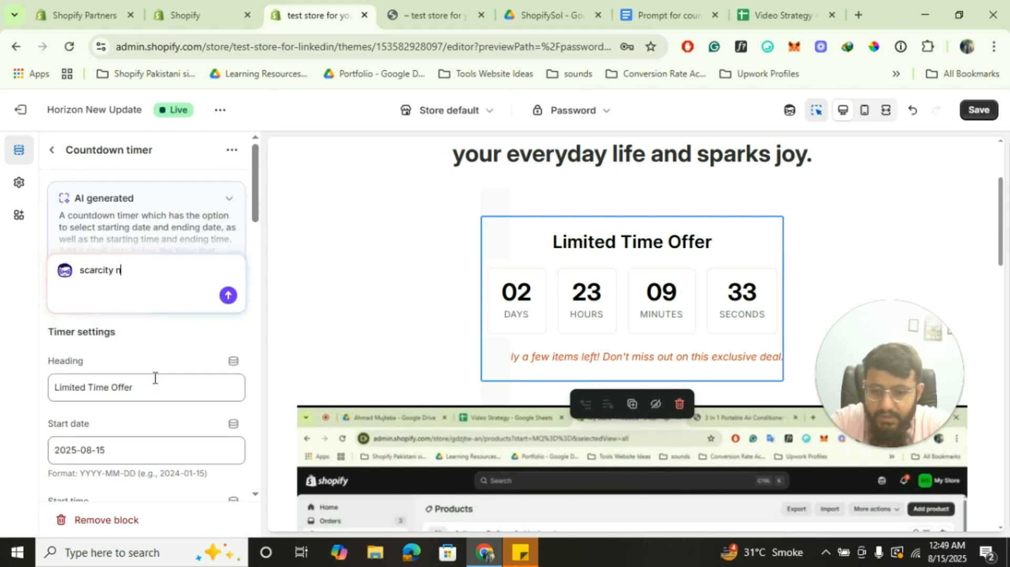
{"action": "type", "text": "ote is "}
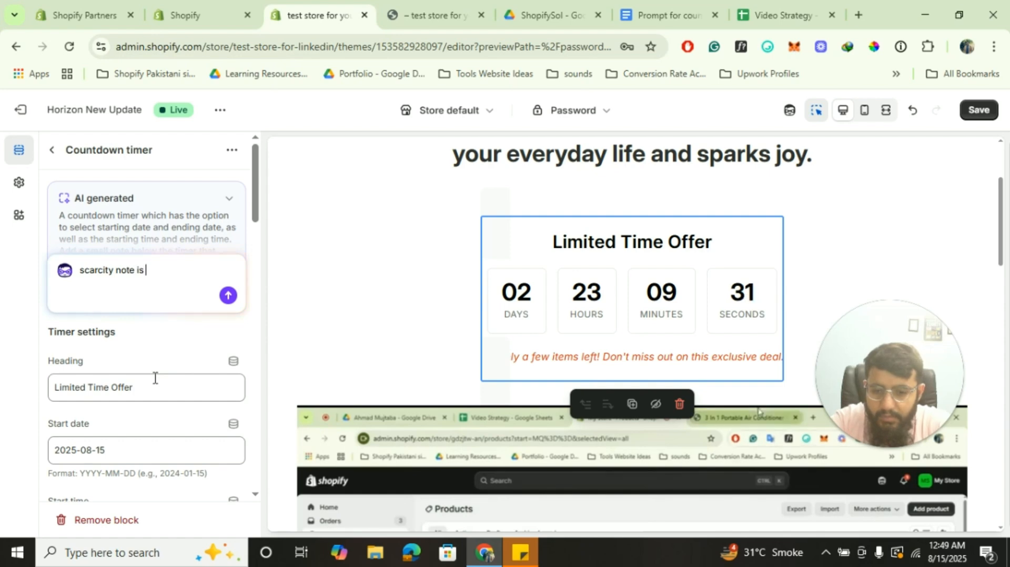
{"action": "type", "text": "cropped fro"}
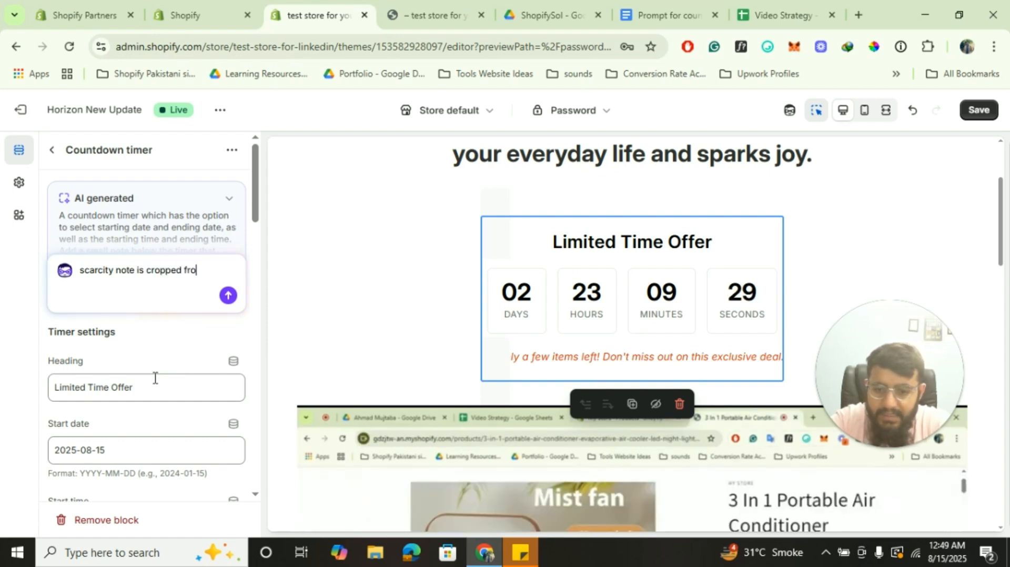
{"action": "type", "text": "m the left side...pleas"}
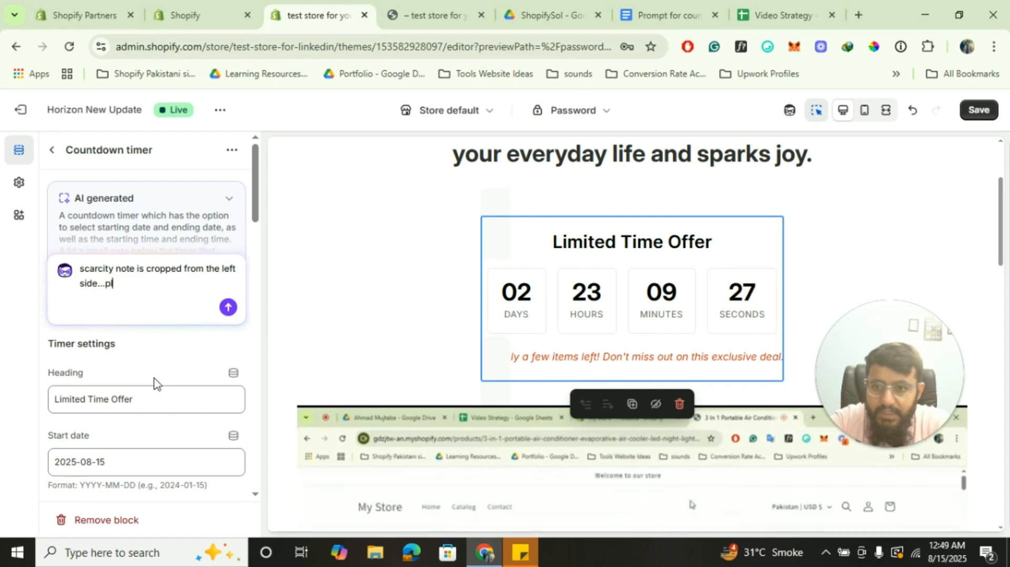
{"action": "key", "text": "BackSpace"}
{"action": "key", "text": "BackSpace"}
{"action": "key", "text": "BackSpace"}
{"action": "key", "text": "BackSpace"}
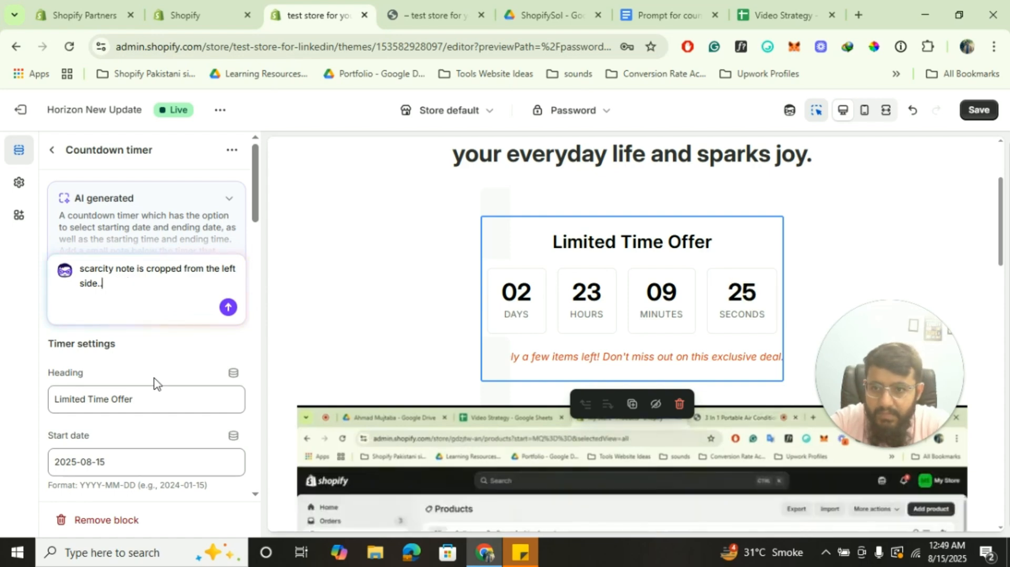
{"action": "type", "text": "please fix it"}
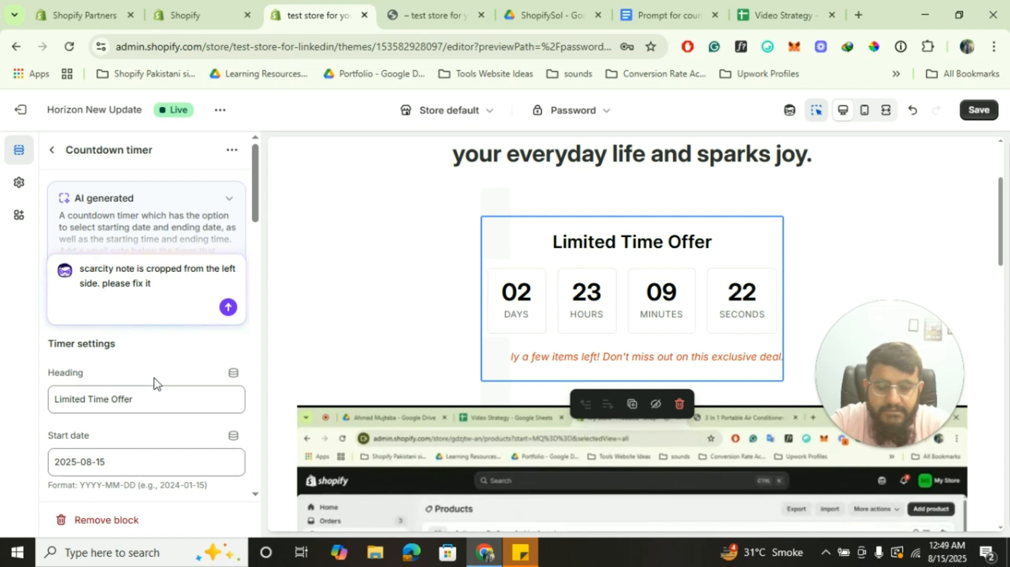
Send the AI request to fix the countdown timer's scarcity note
{"action": "key", "text": "Return"}
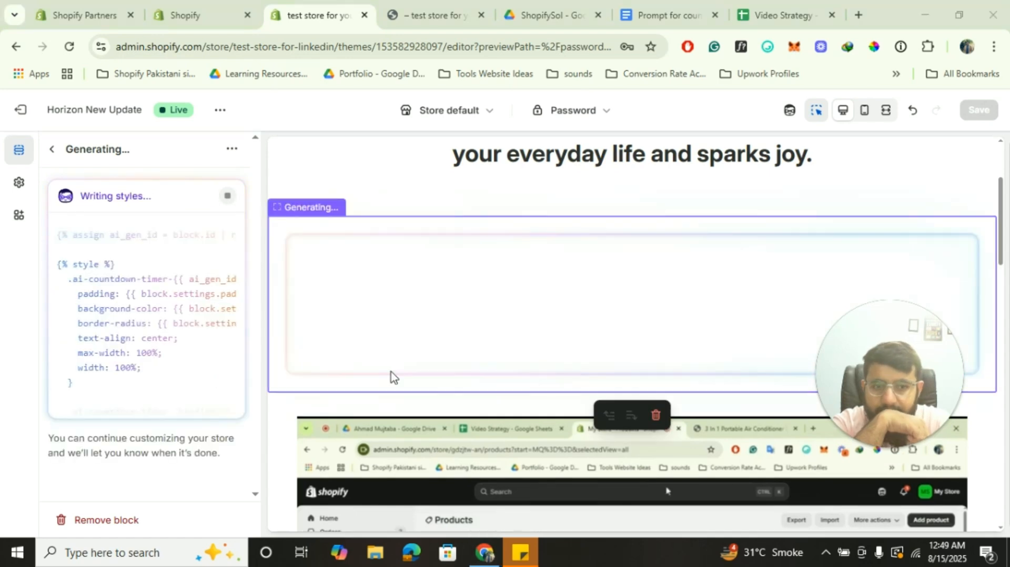
{"action": "scroll", "coordinate": [184, 371], "scroll_direction": "up", "scroll_amount": 5}
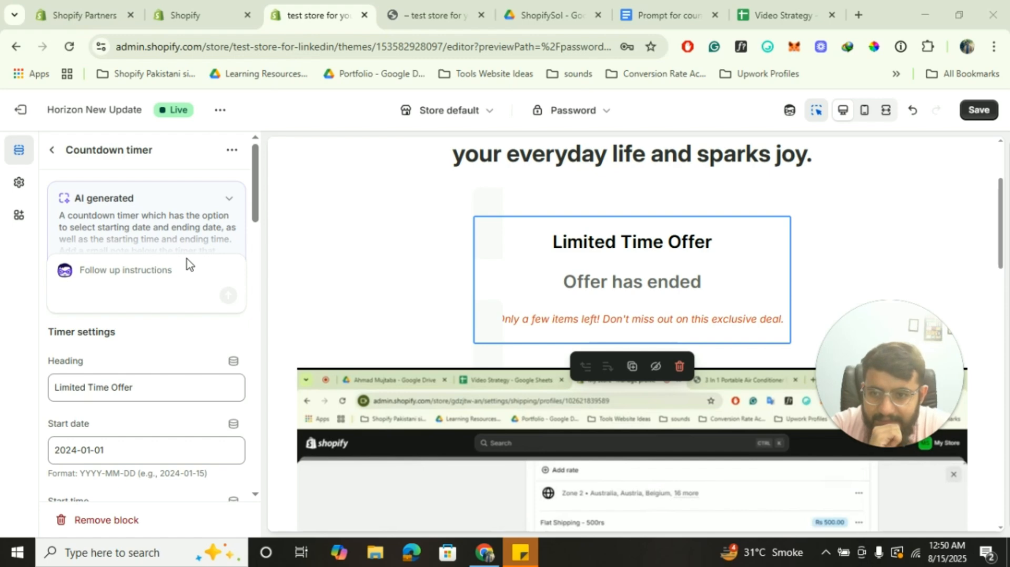
{"action": "scroll", "coordinate": [174, 339], "scroll_direction": "down", "scroll_amount": 5}
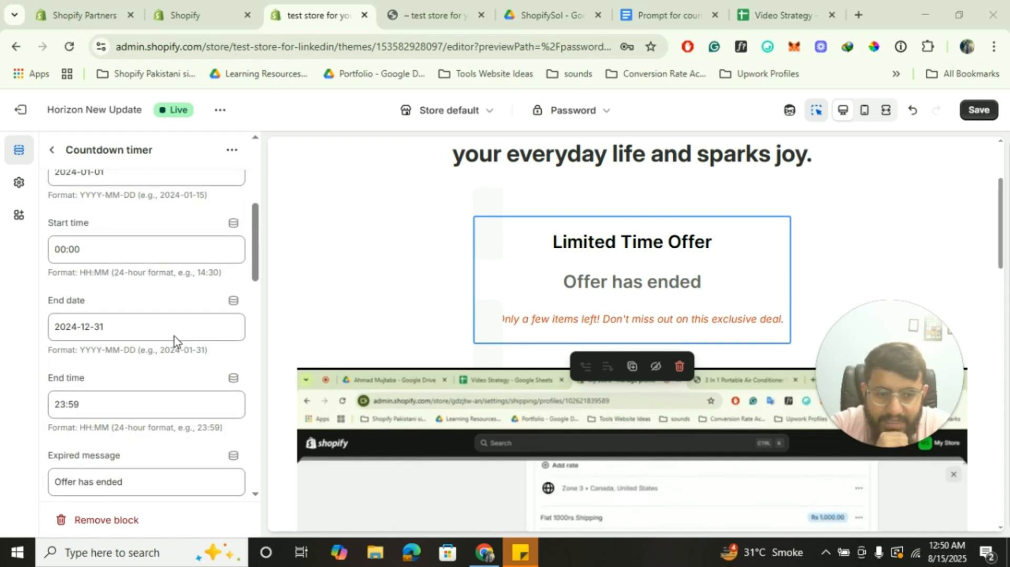
{"action": "scroll", "coordinate": [174, 339], "scroll_direction": "up", "scroll_amount": 5}
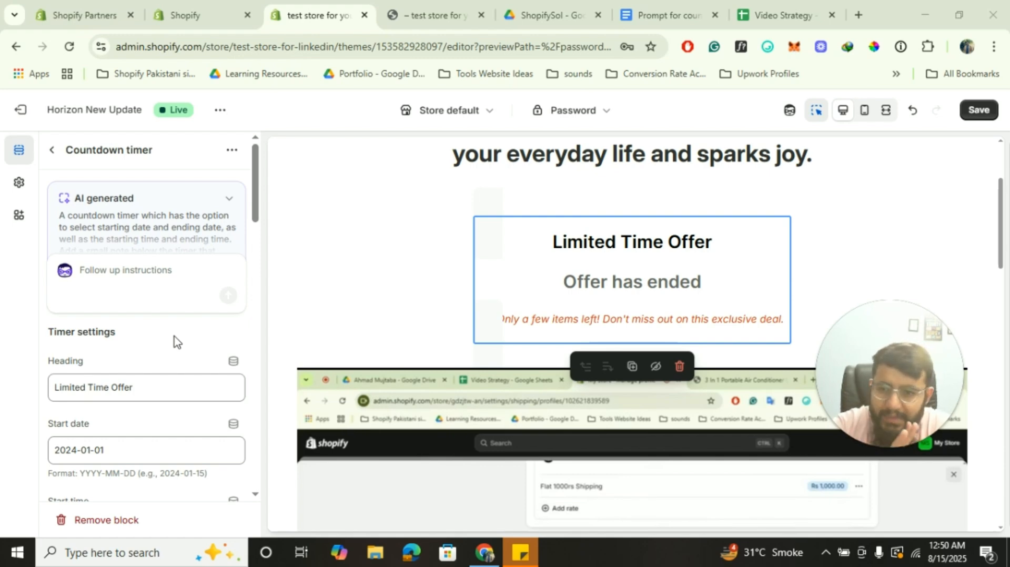
{"action": "scroll", "coordinate": [175, 340], "scroll_direction": "down", "scroll_amount": 10}
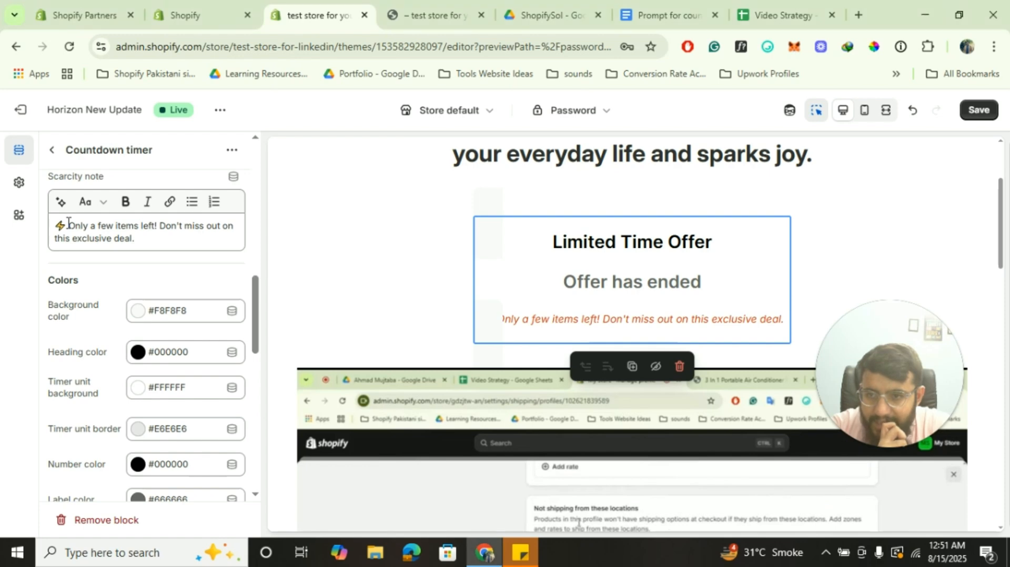
Edit the ⚡ lightning emoji at the start of the scarcity note and commit the text
{"action": "left_click", "coordinate": [20, 217]}
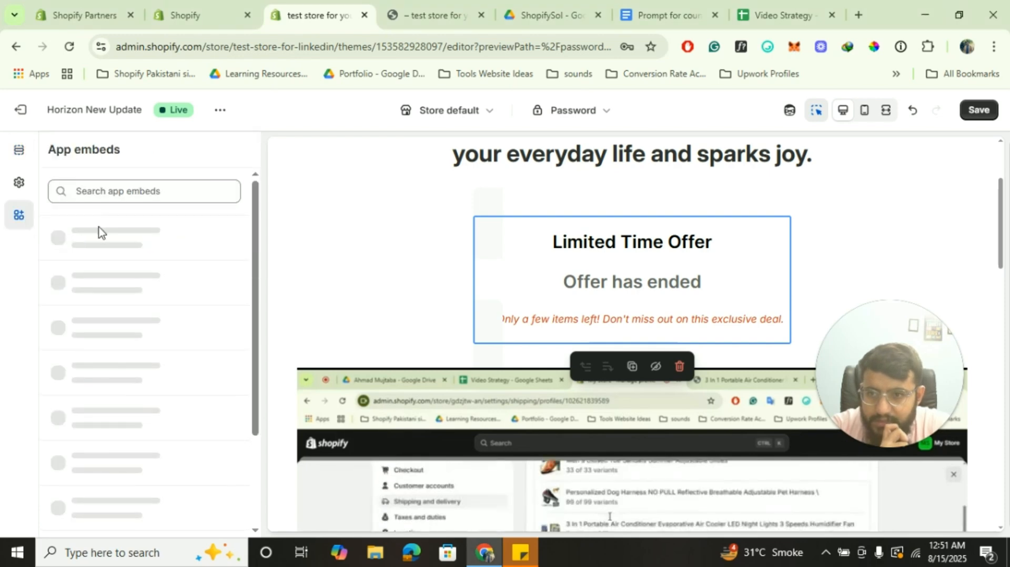
{"action": "left_click", "coordinate": [20, 153]}
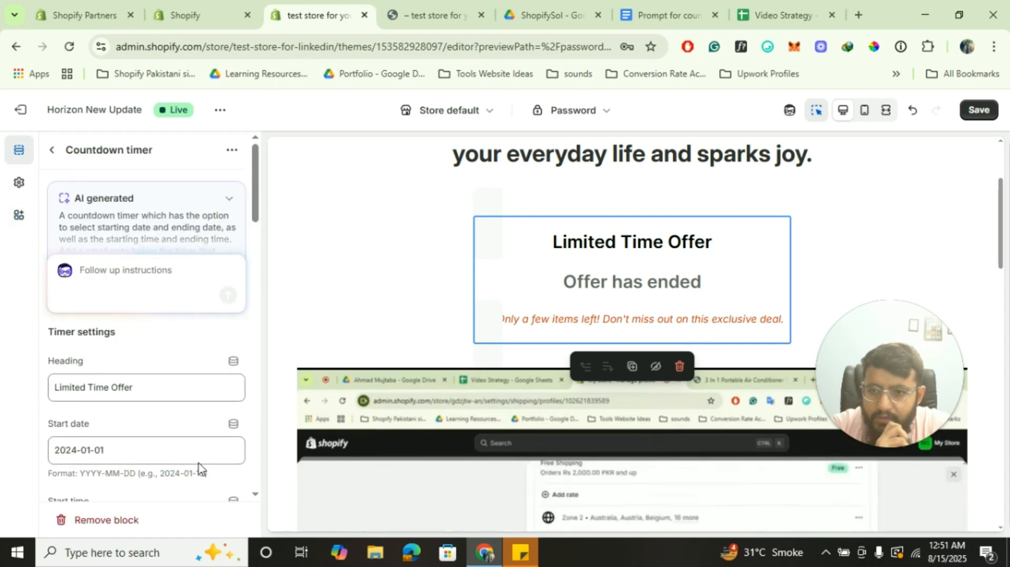
{"action": "scroll", "coordinate": [185, 368], "scroll_direction": "down", "scroll_amount": 12}
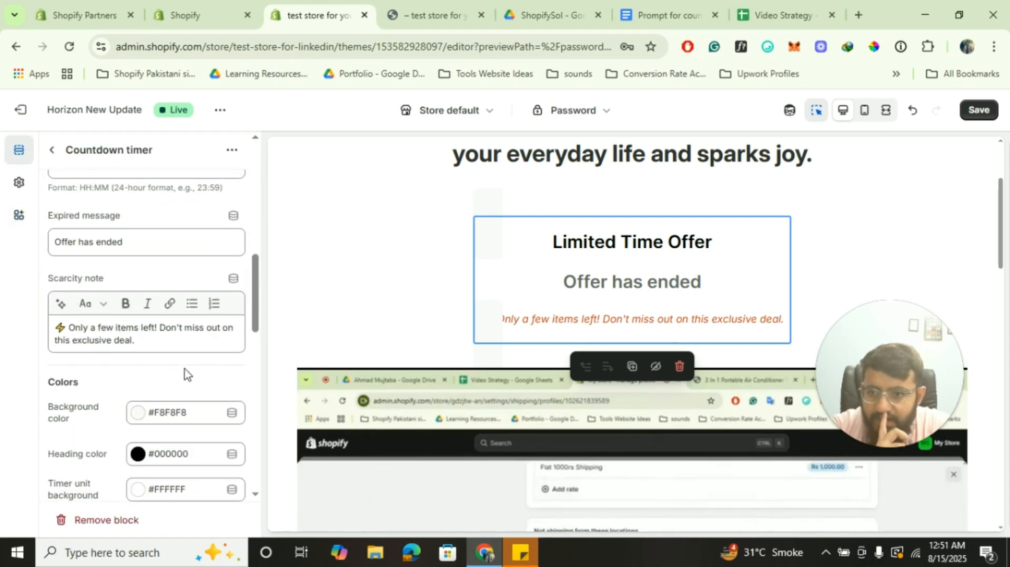
{"action": "double_click", "coordinate": [72, 227]}
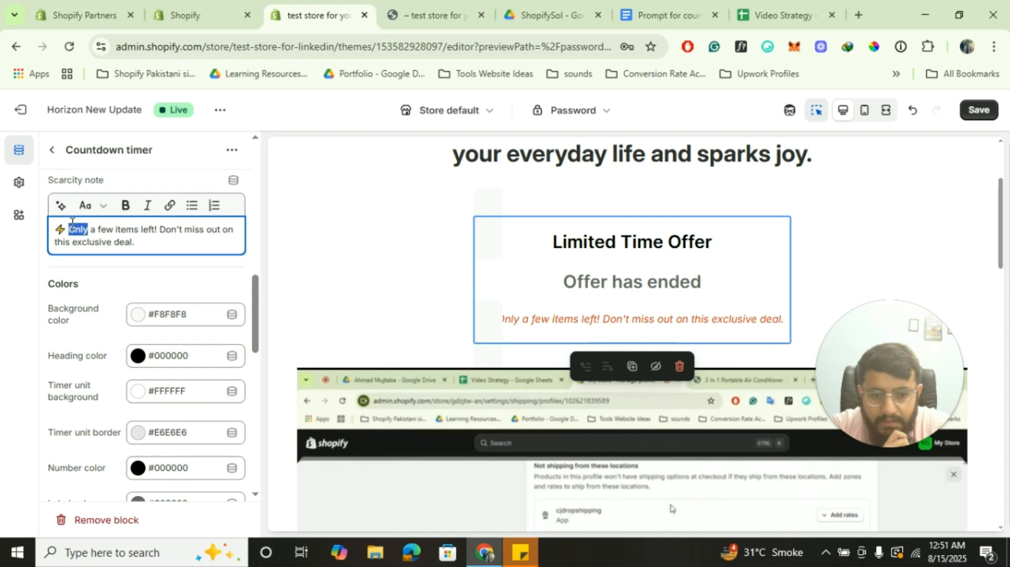
{"action": "left_click", "coordinate": [72, 222]}
{"action": "key", "text": "BackSpace"}
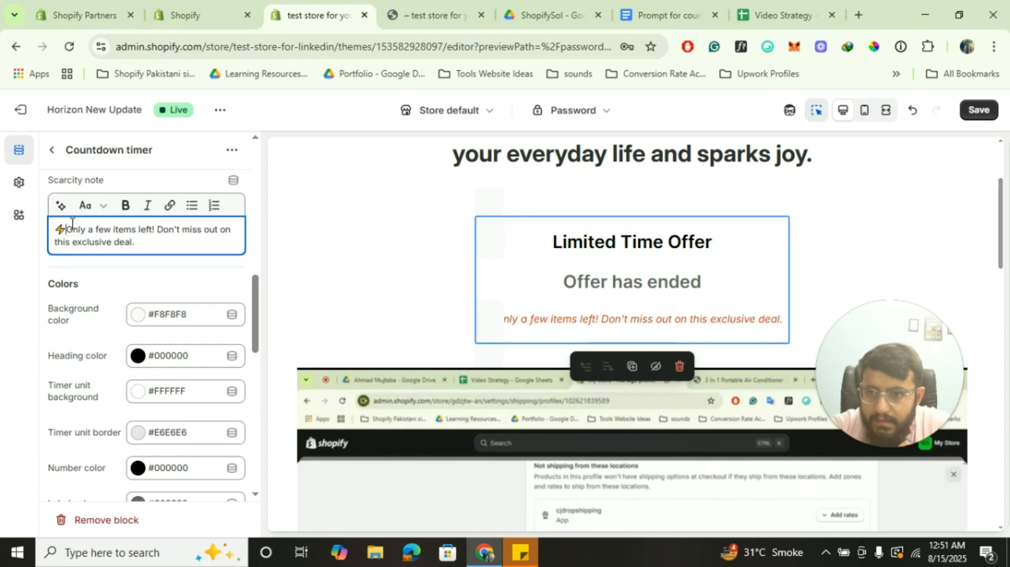
{"action": "left_click", "coordinate": [132, 268]}
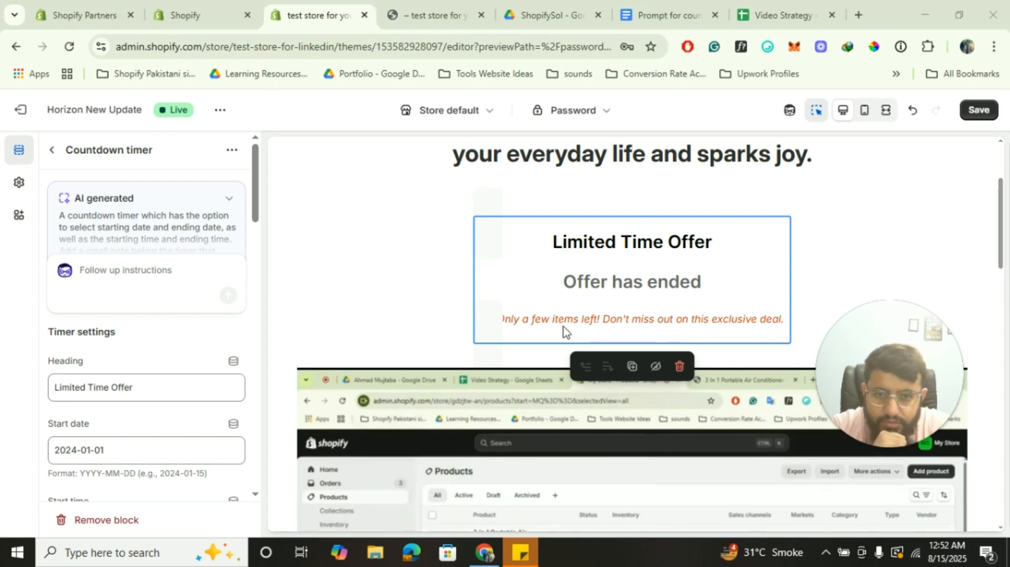
Scroll through the Countdown timer settings, including scarcity note size 14 and padding 40
{"action": "scroll", "coordinate": [191, 383], "scroll_direction": "down", "scroll_amount": 5}
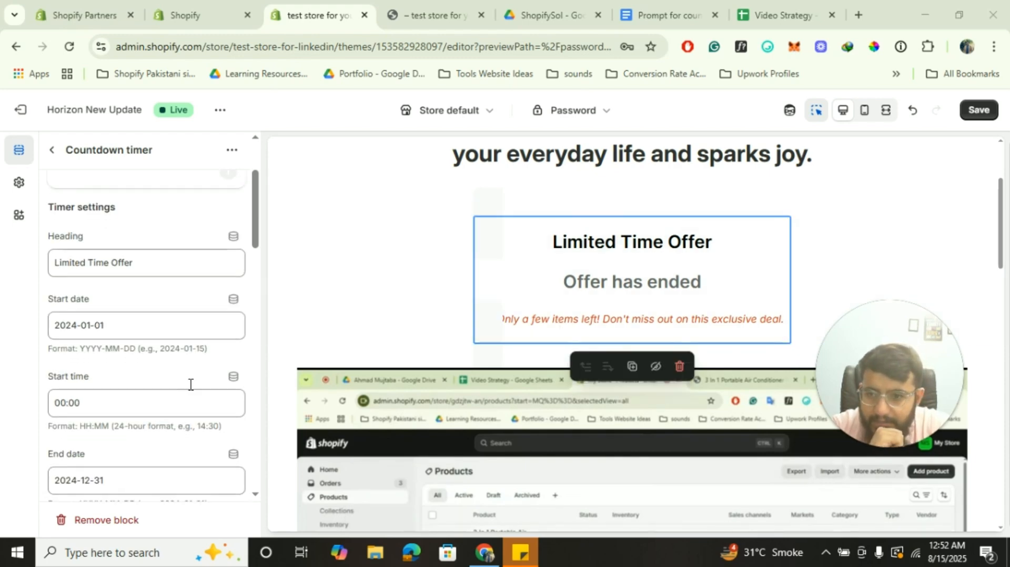
{"action": "scroll", "coordinate": [190, 384], "scroll_direction": "down", "scroll_amount": 5}
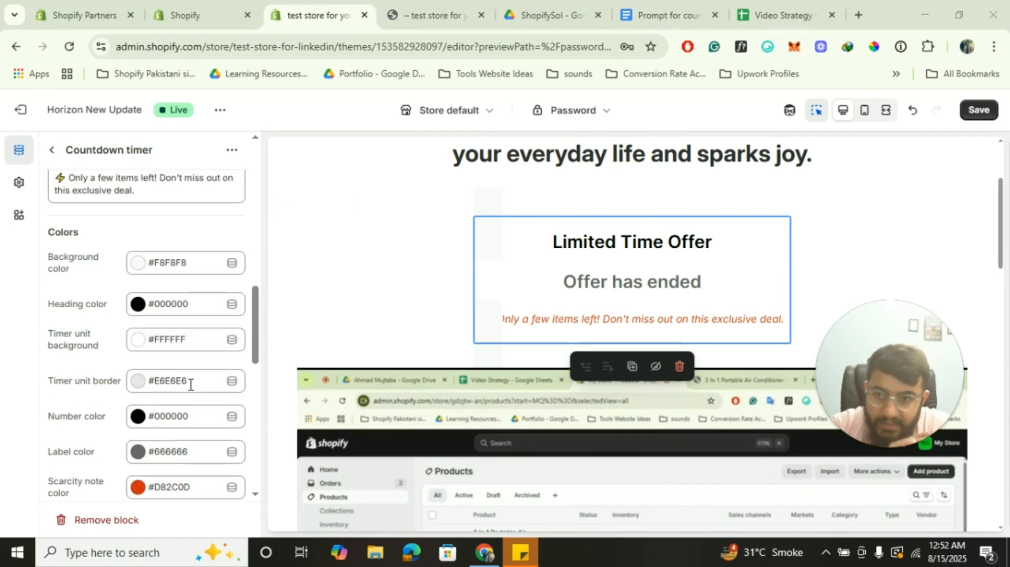
{"action": "scroll", "coordinate": [190, 385], "scroll_direction": "down", "scroll_amount": 4}
{"action": "scroll", "coordinate": [191, 385], "scroll_direction": "up", "scroll_amount": 12}
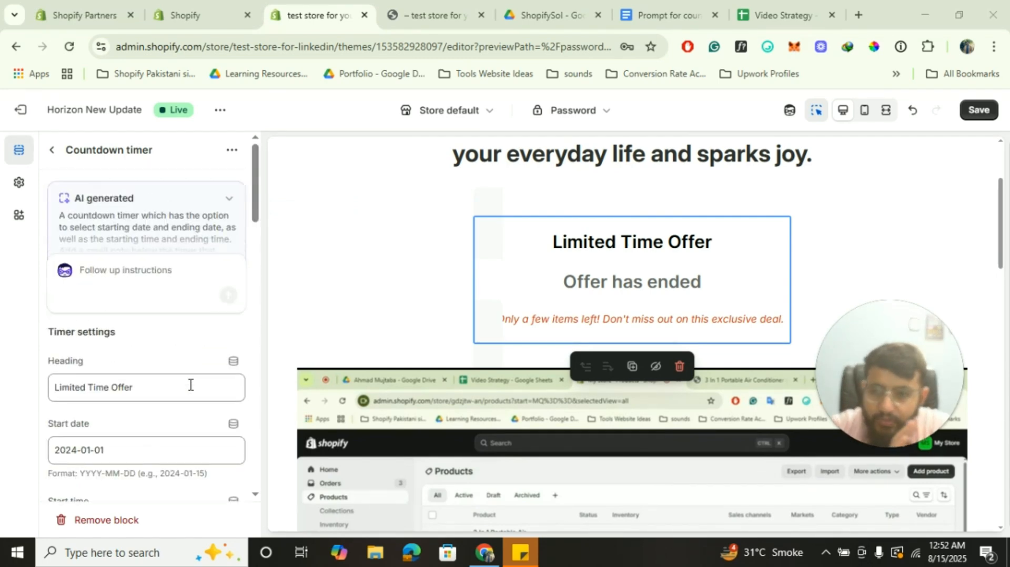
{"action": "scroll", "coordinate": [190, 385], "scroll_direction": "down", "scroll_amount": 7}
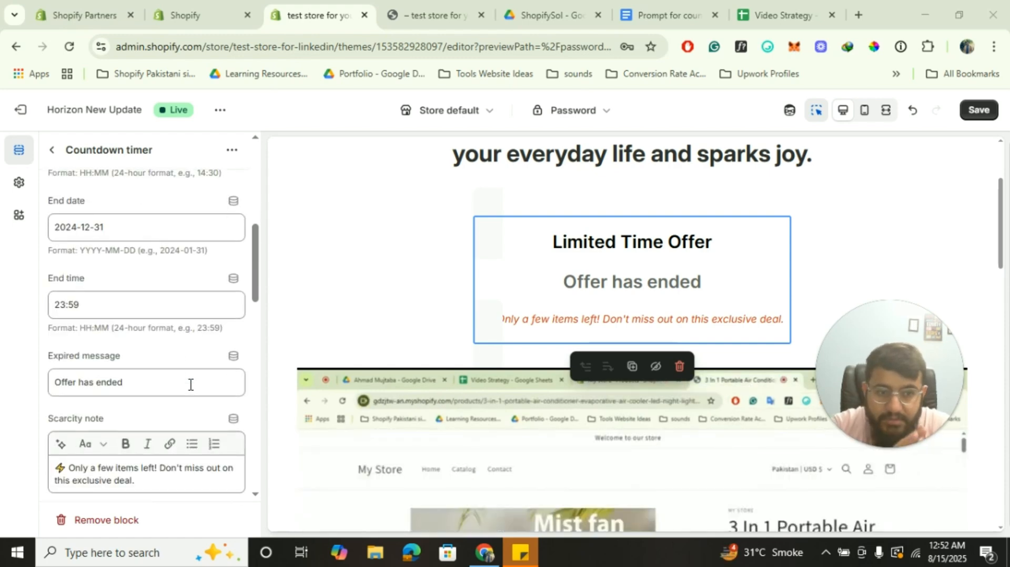
{"action": "scroll", "coordinate": [191, 385], "scroll_direction": "down", "scroll_amount": 5}
{"action": "scroll", "coordinate": [191, 385], "scroll_direction": "down", "scroll_amount": 5}
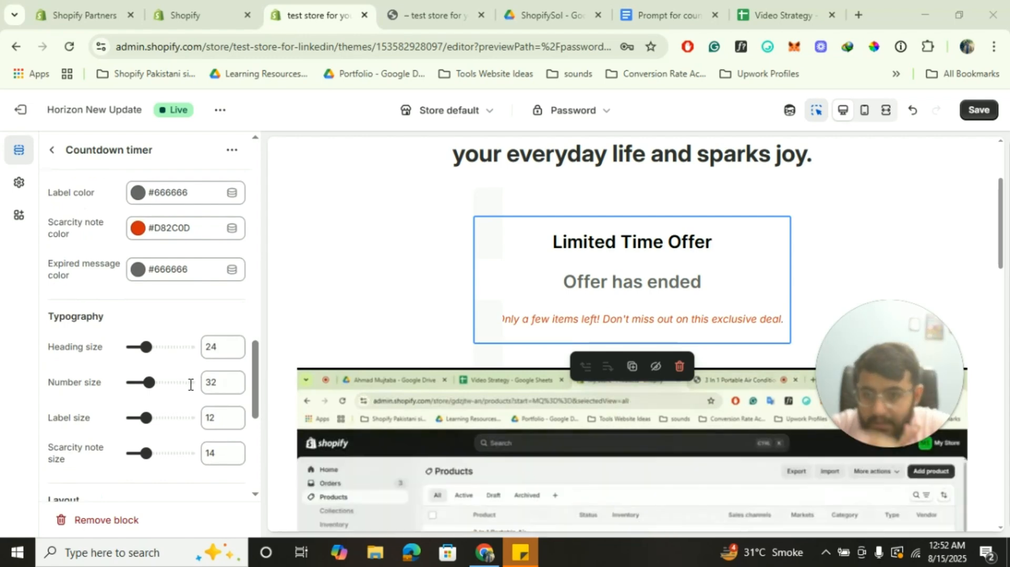
{"action": "scroll", "coordinate": [190, 385], "scroll_direction": "down", "scroll_amount": 3}
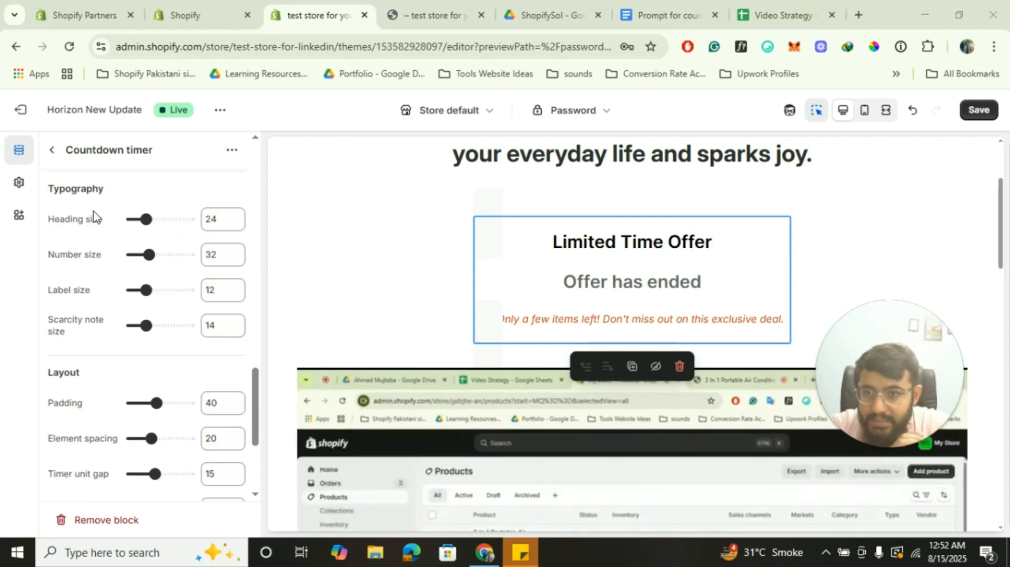
{"action": "scroll", "coordinate": [100, 224], "scroll_direction": "up", "scroll_amount": 10}
{"action": "scroll", "coordinate": [103, 231], "scroll_direction": "down", "scroll_amount": 4}
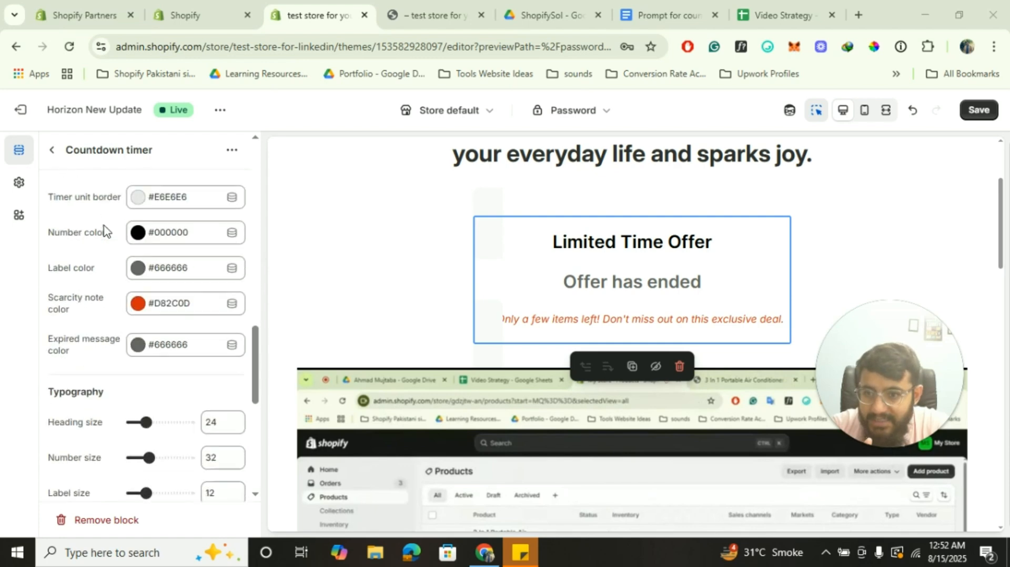
{"action": "scroll", "coordinate": [104, 230], "scroll_direction": "down", "scroll_amount": 1}
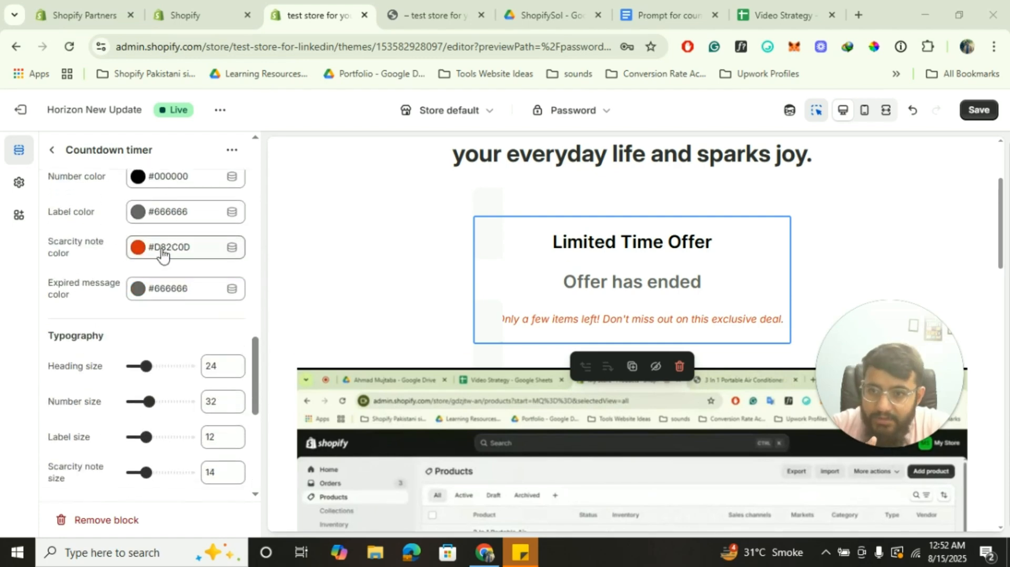
{"action": "scroll", "coordinate": [162, 255], "scroll_direction": "up", "scroll_amount": 3}
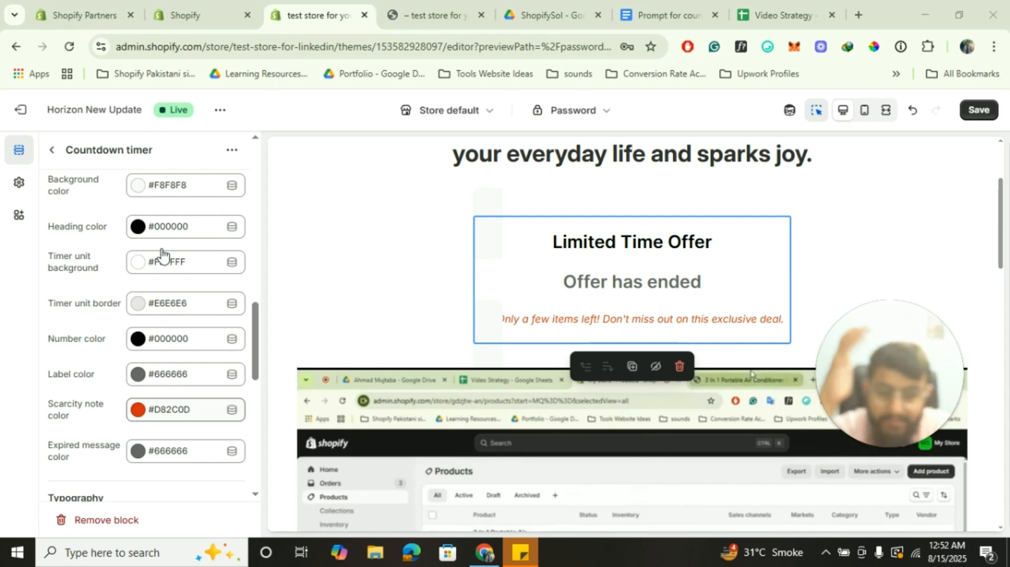
{"action": "scroll", "coordinate": [162, 255], "scroll_direction": "up", "scroll_amount": 1}
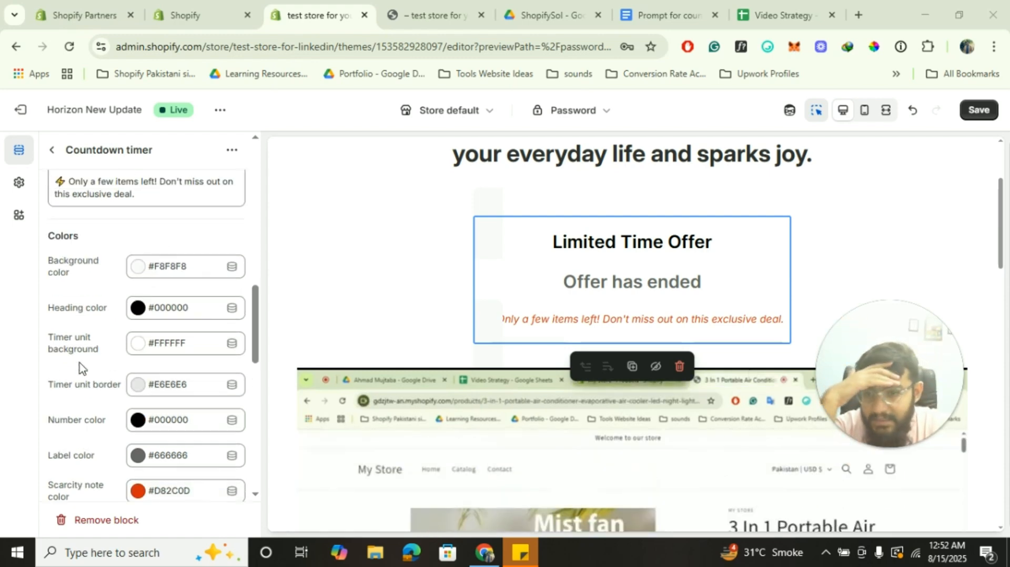
{"action": "scroll", "coordinate": [79, 368], "scroll_direction": "down", "scroll_amount": 3}
{"action": "scroll", "coordinate": [124, 406], "scroll_direction": "down", "scroll_amount": 3}
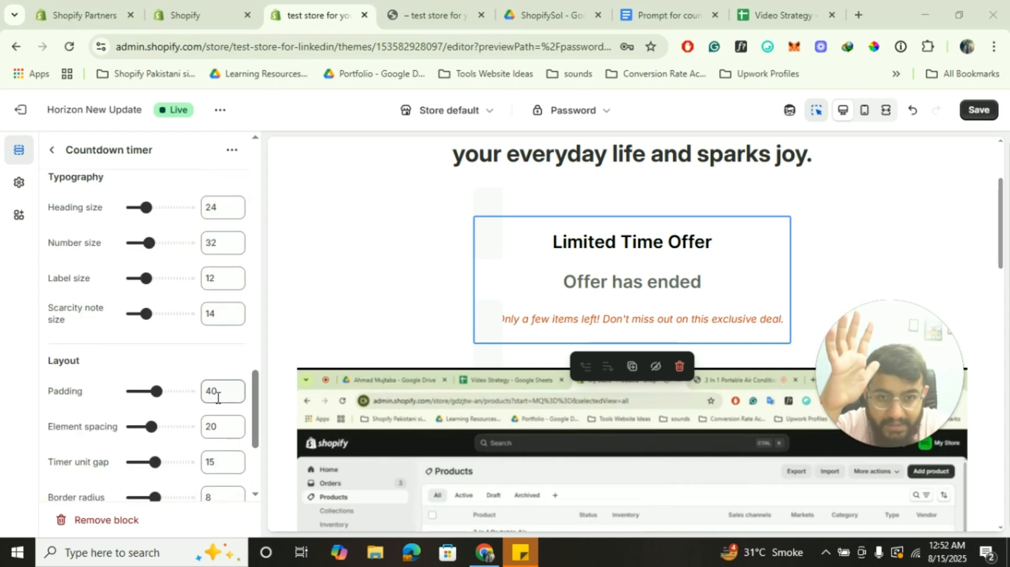
Enter 0 as the Countdown timer padding so it clamps to the minimum of 10
{"action": "left_click", "coordinate": [217, 399]}
{"action": "type", "text": "0"}
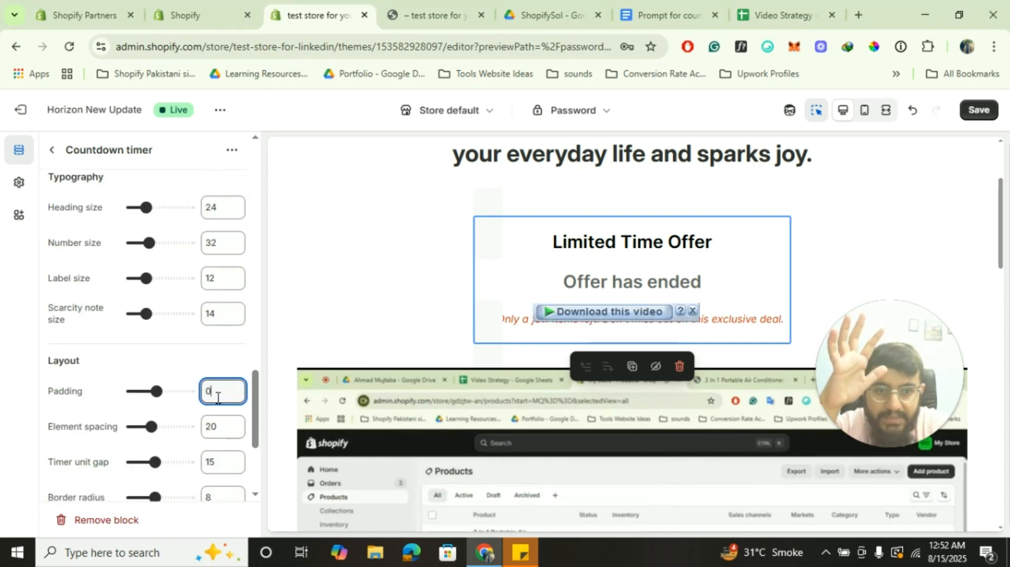
{"action": "left_click", "coordinate": [117, 367]}
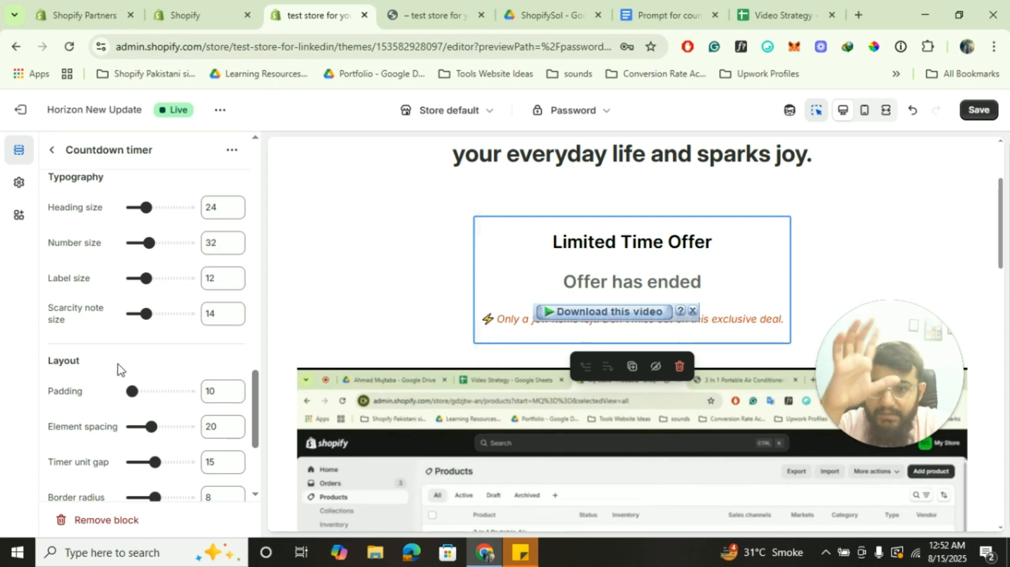
{"action": "scroll", "coordinate": [74, 451], "scroll_direction": "down", "scroll_amount": 4}
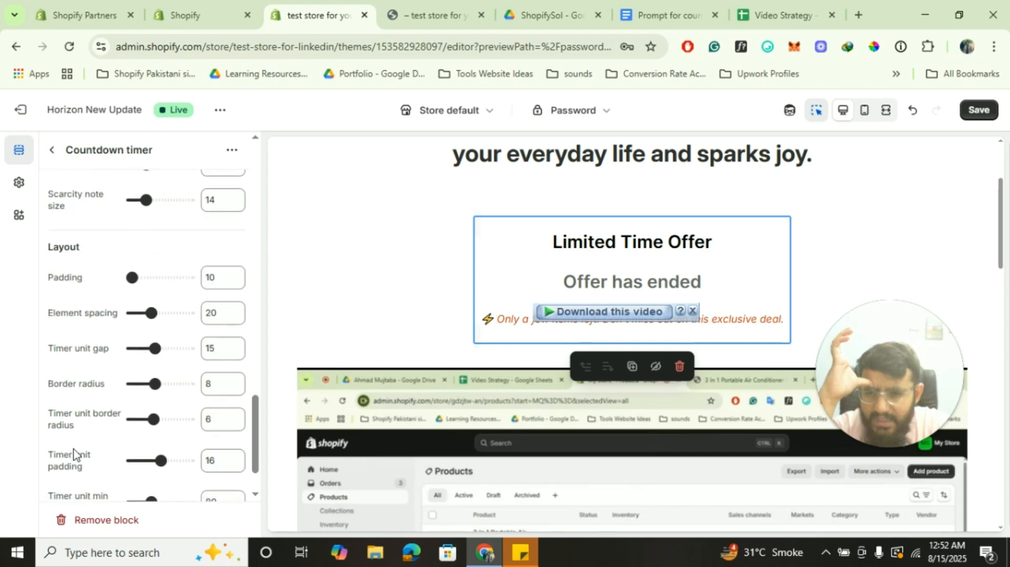
{"action": "scroll", "coordinate": [74, 451], "scroll_direction": "up", "scroll_amount": 10}
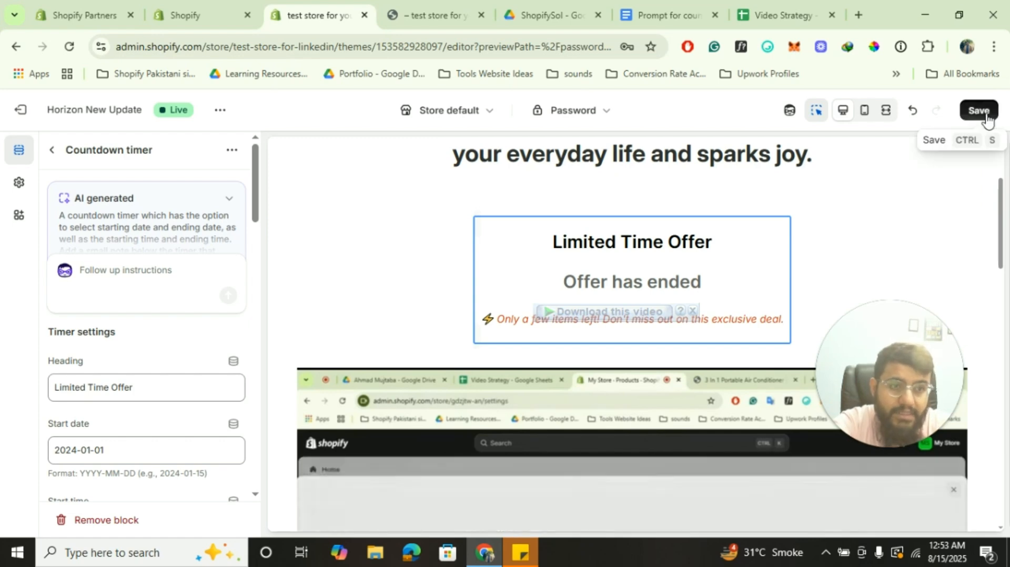
Save the countdown timer changes and go back to the Password template's section list
{"action": "left_click", "coordinate": [980, 111]}
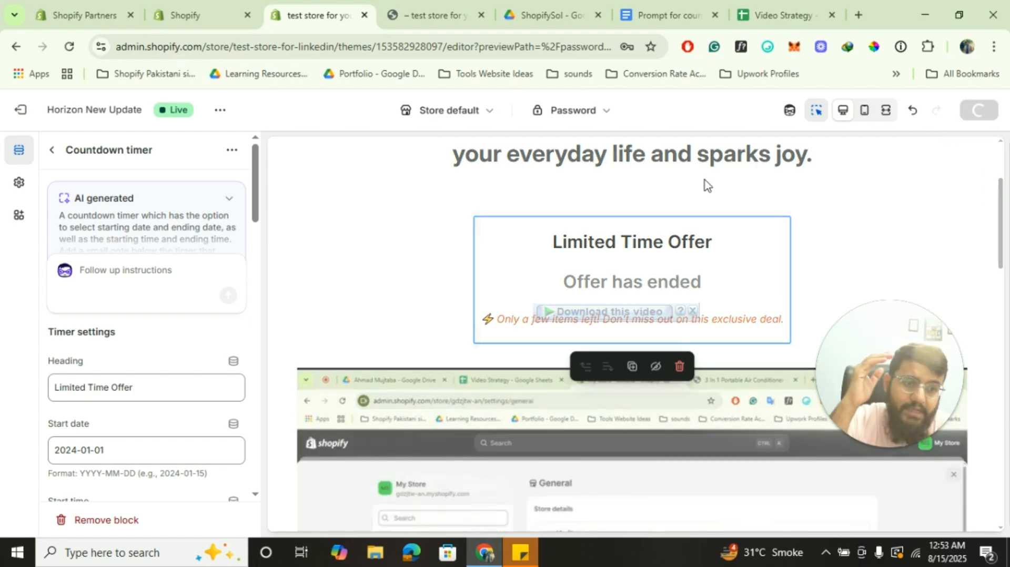
{"action": "left_click", "coordinate": [52, 151]}
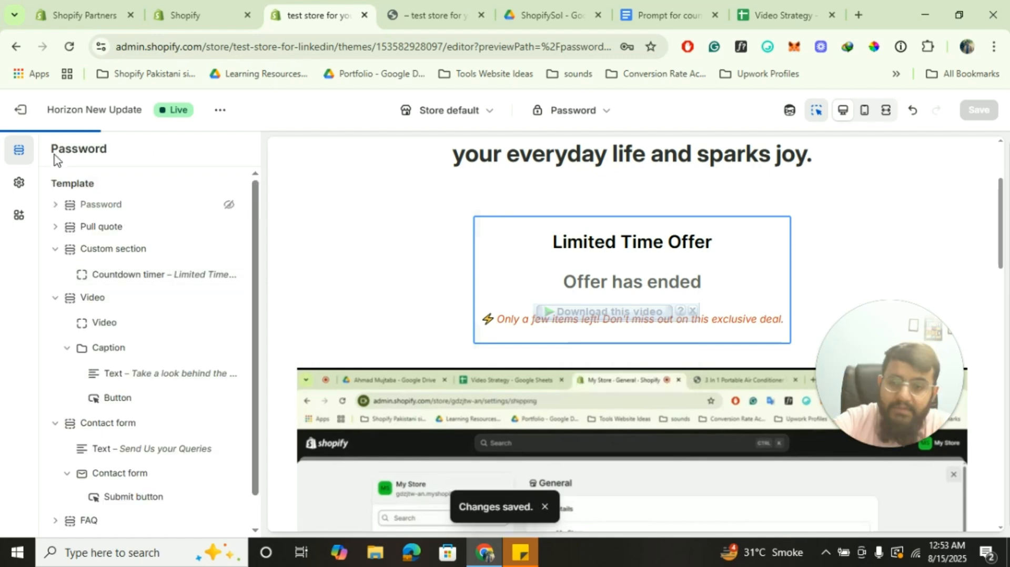
{"action": "scroll", "coordinate": [512, 294], "scroll_direction": "up", "scroll_amount": 3}
{"action": "scroll", "coordinate": [512, 294], "scroll_direction": "down", "scroll_amount": 4}
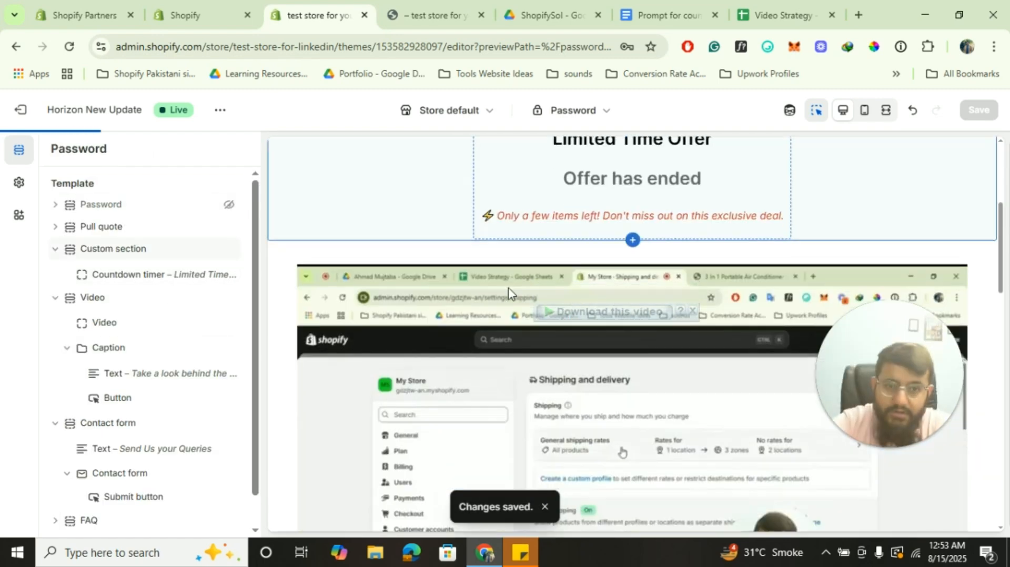
{"action": "scroll", "coordinate": [509, 293], "scroll_direction": "down", "scroll_amount": 10}
{"action": "scroll", "coordinate": [510, 293], "scroll_direction": "up", "scroll_amount": 8}
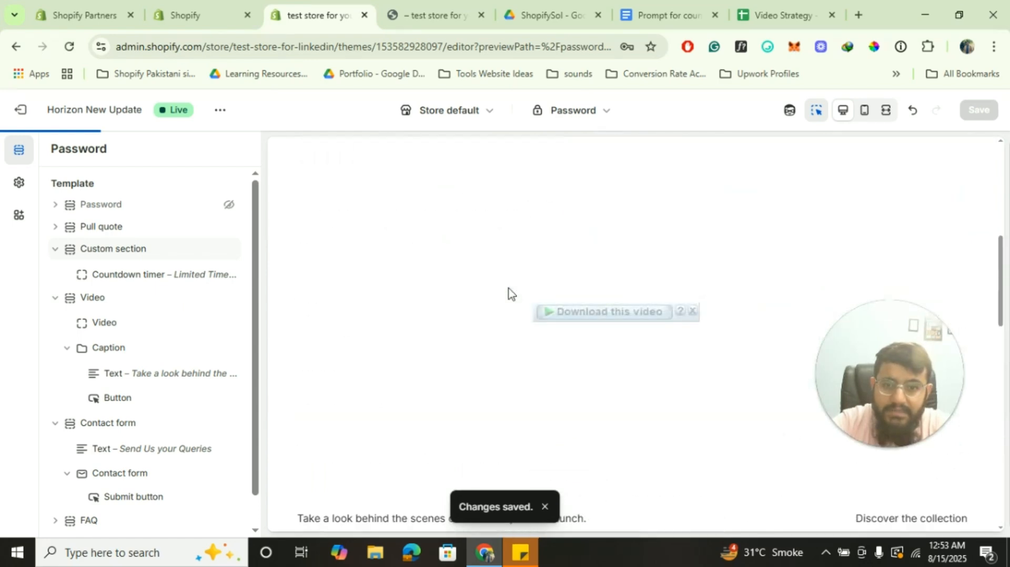
Collapse the Custom, Video and Contact form sections and bring up the Custom section's options
{"action": "left_click", "coordinate": [56, 251]}
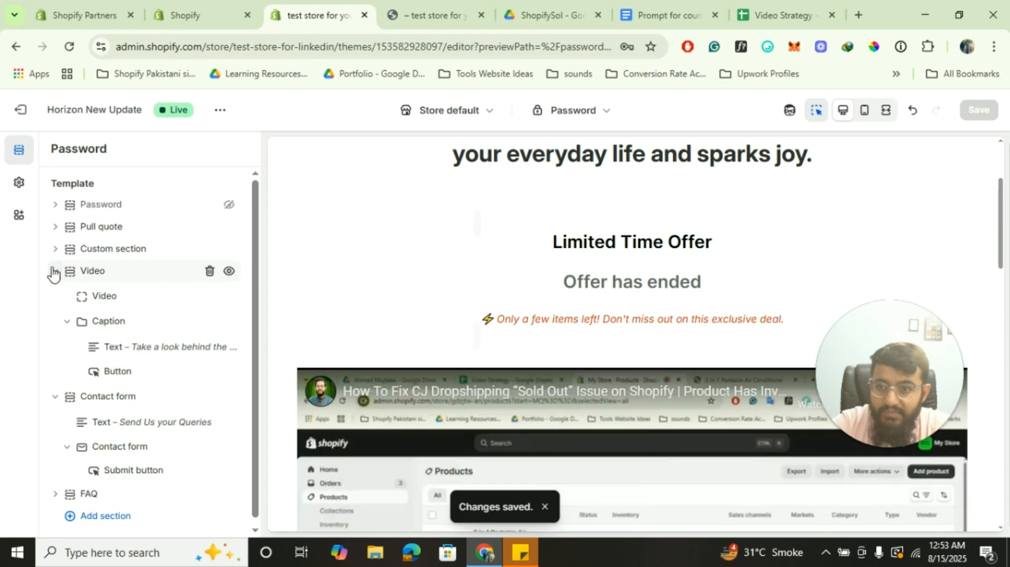
{"action": "left_click", "coordinate": [54, 272]}
{"action": "left_click", "coordinate": [55, 294]}
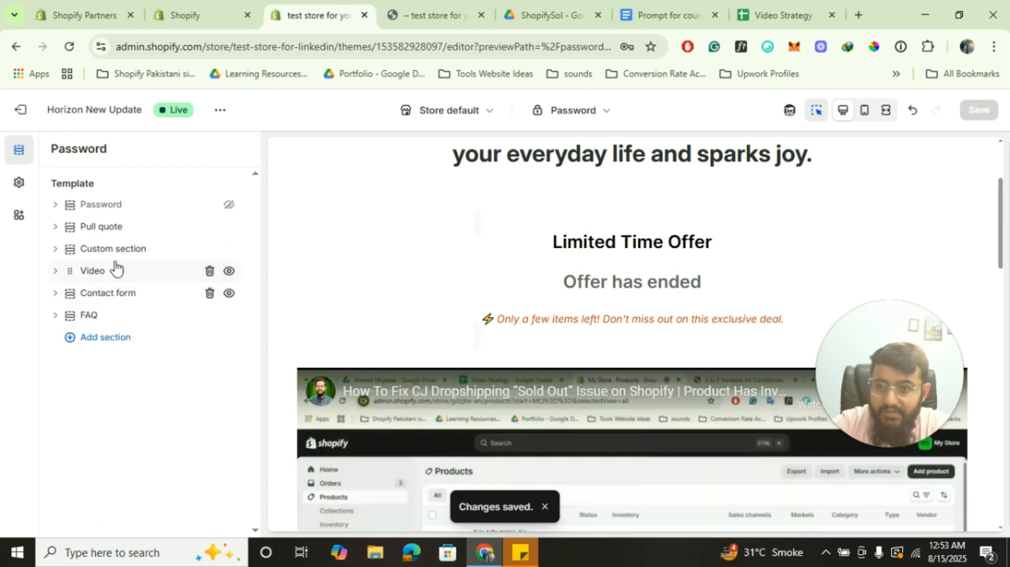
{"action": "right_click", "coordinate": [118, 247]}
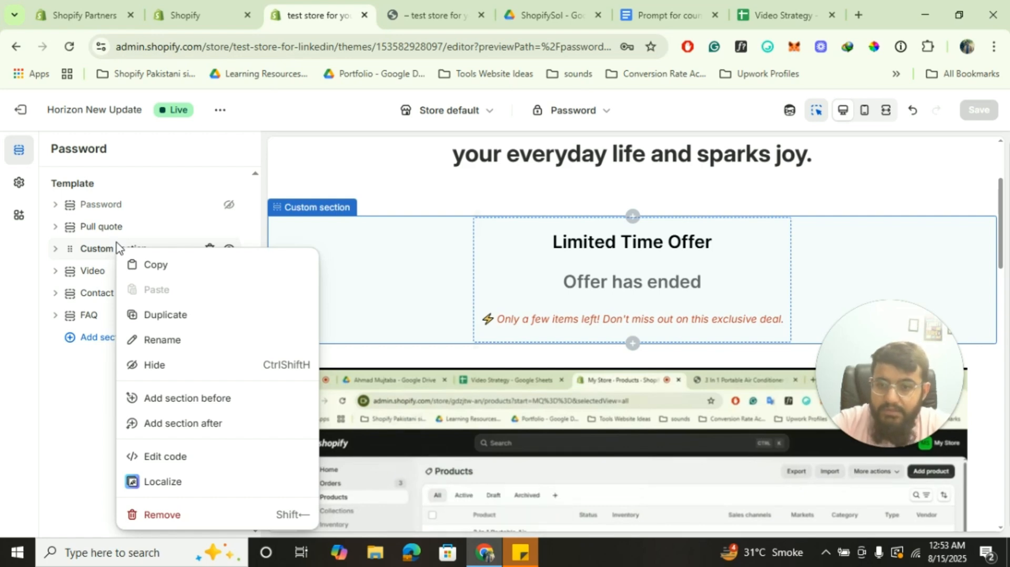
Add a new Custom section to the Password template after the FAQ
{"action": "left_click", "coordinate": [86, 343]}
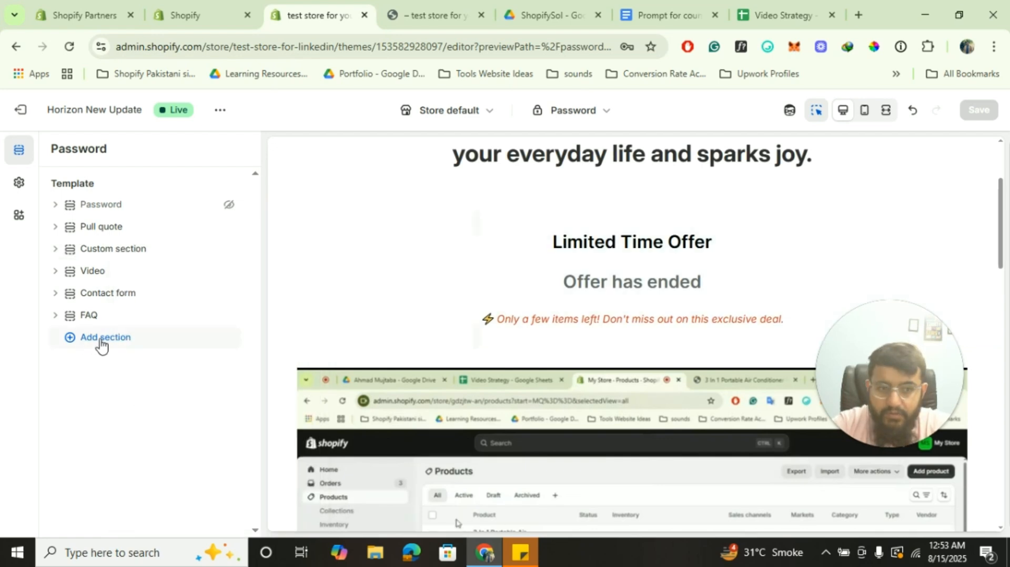
{"action": "left_click", "coordinate": [101, 343]}
{"action": "scroll", "coordinate": [345, 385], "scroll_direction": "down", "scroll_amount": 10}
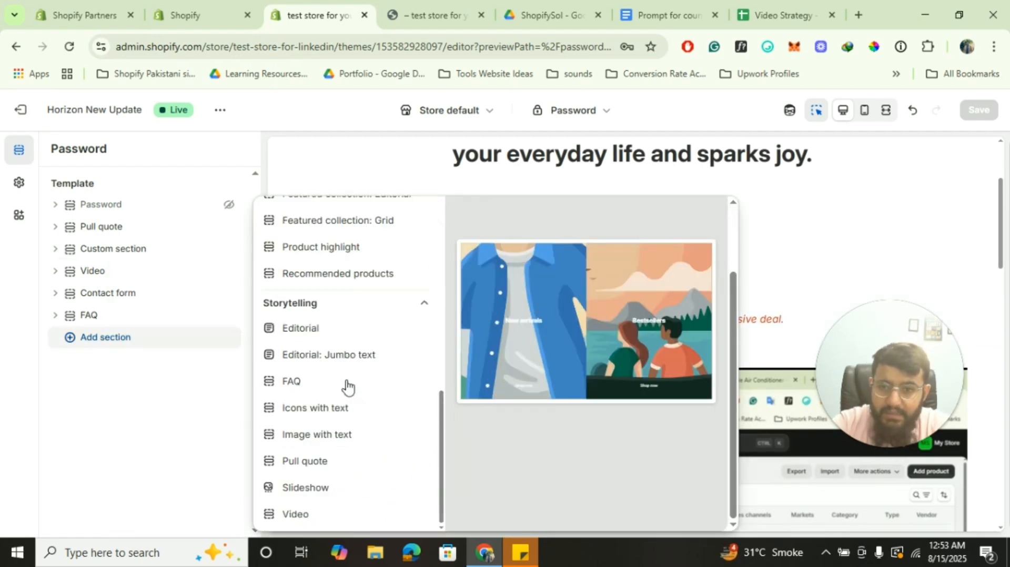
{"action": "scroll", "coordinate": [346, 386], "scroll_direction": "up", "scroll_amount": 5}
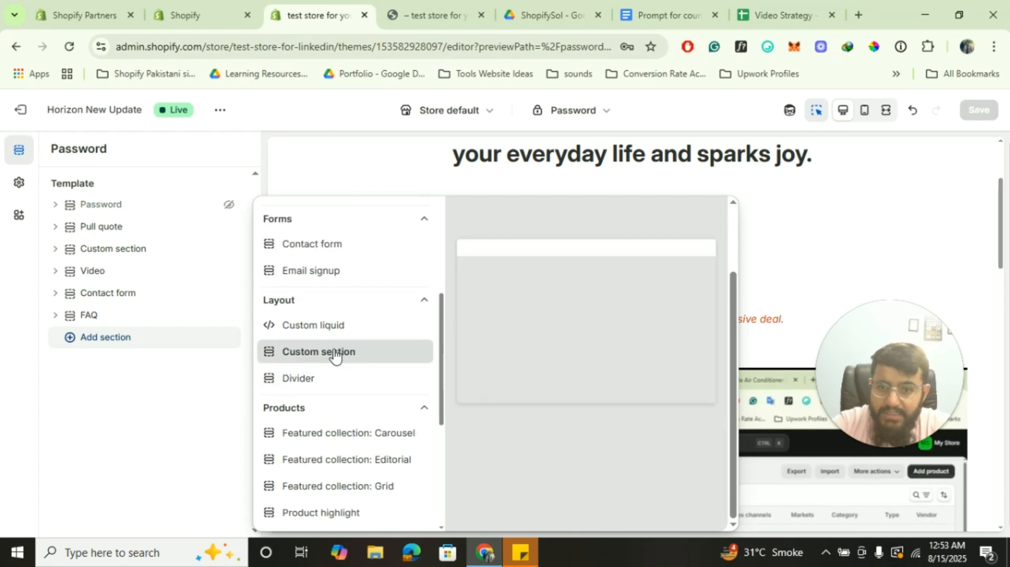
{"action": "left_click", "coordinate": [336, 356]}
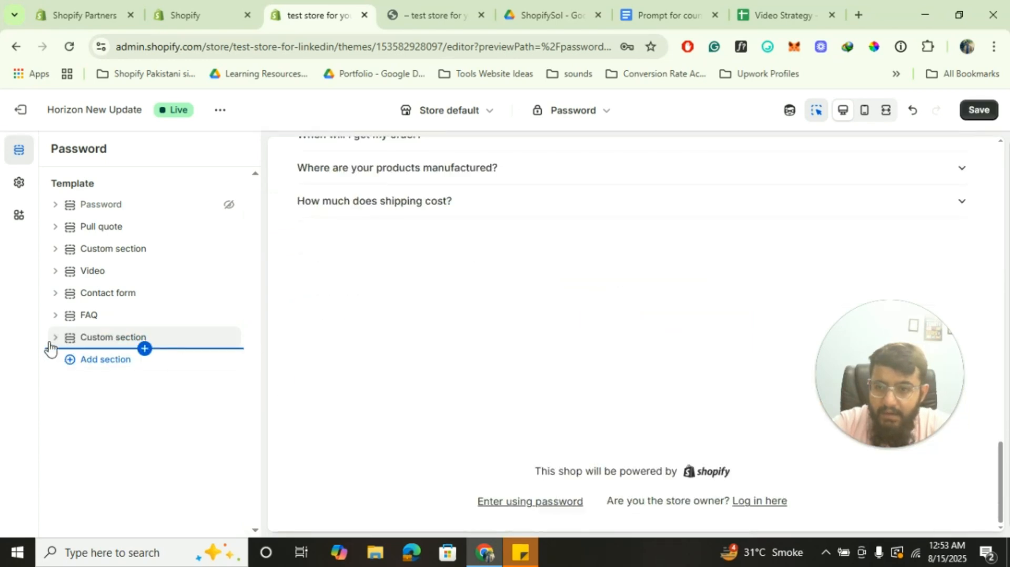
Expand the new Custom section and start generating an AI block in it
{"action": "left_click", "coordinate": [53, 339]}
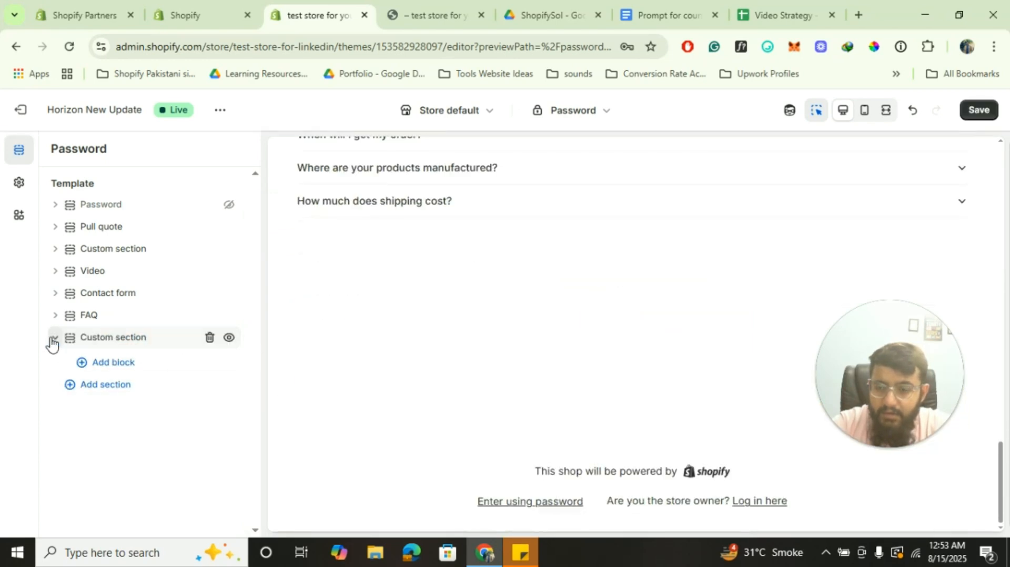
{"action": "left_click", "coordinate": [127, 362]}
{"action": "left_click", "coordinate": [120, 370]}
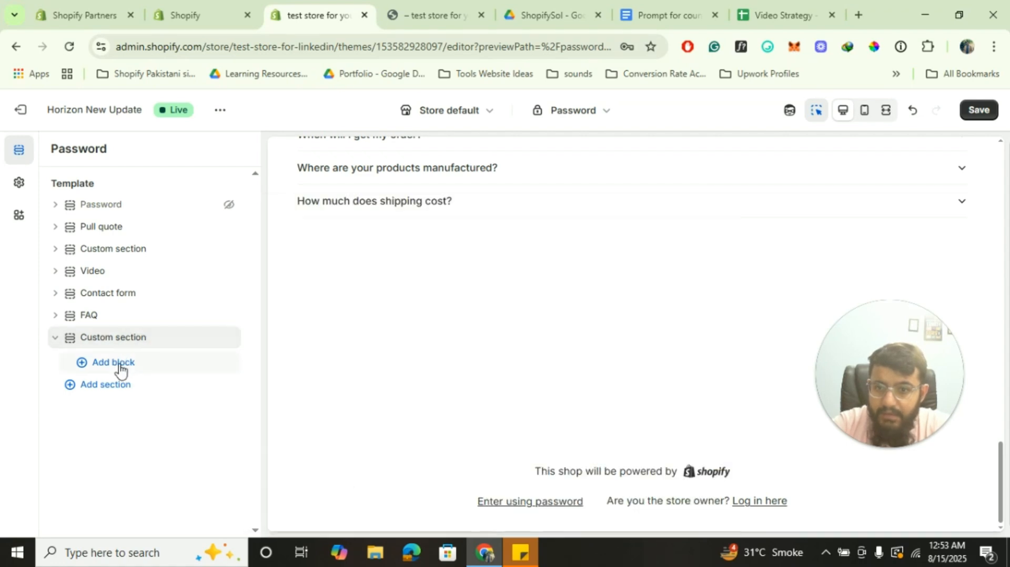
{"action": "left_click", "coordinate": [120, 370]}
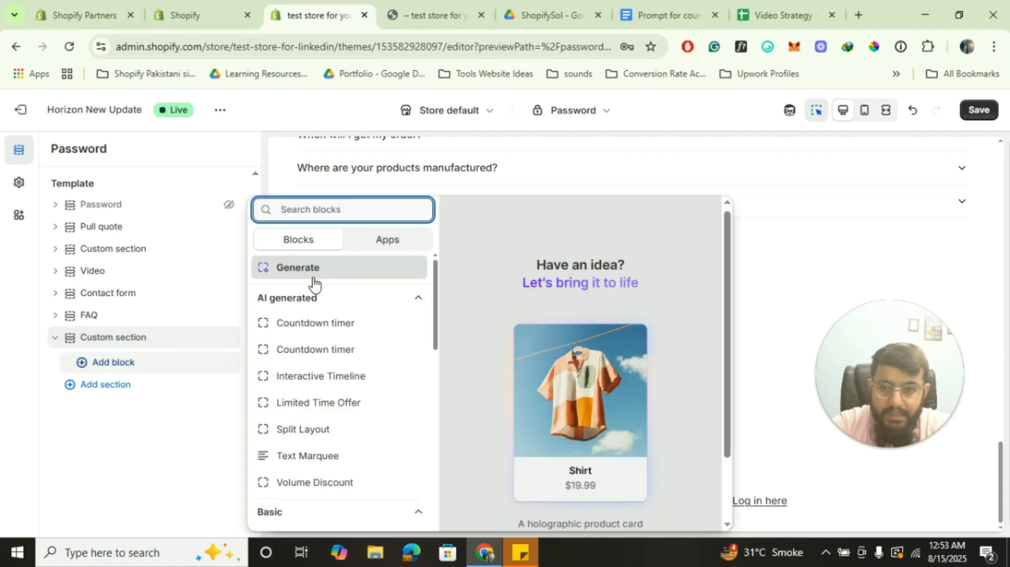
{"action": "left_click", "coordinate": [312, 271]}
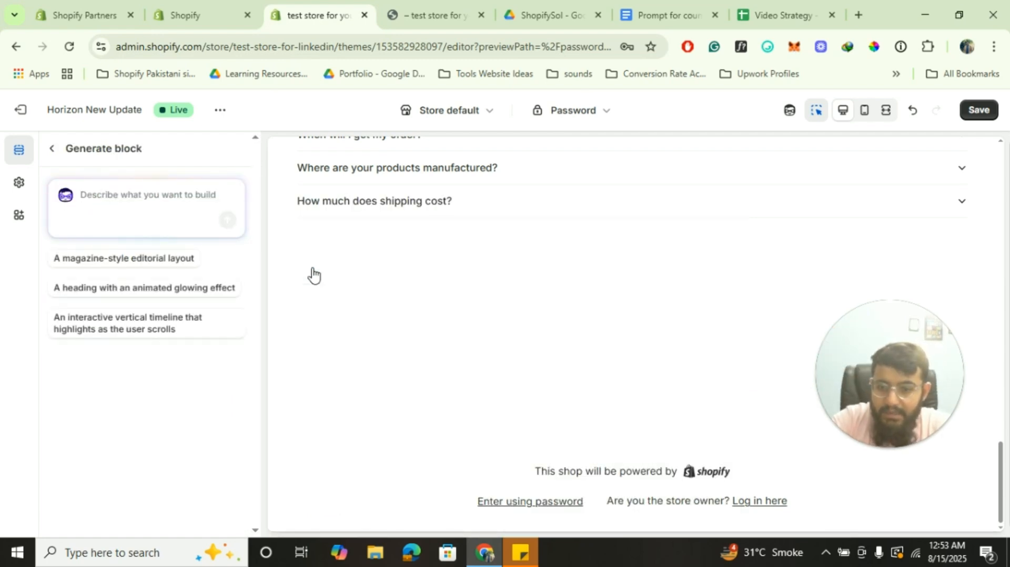
Generate an AI block from the prompt 'Create a before/after section'
{"action": "type", "text": "rea"}
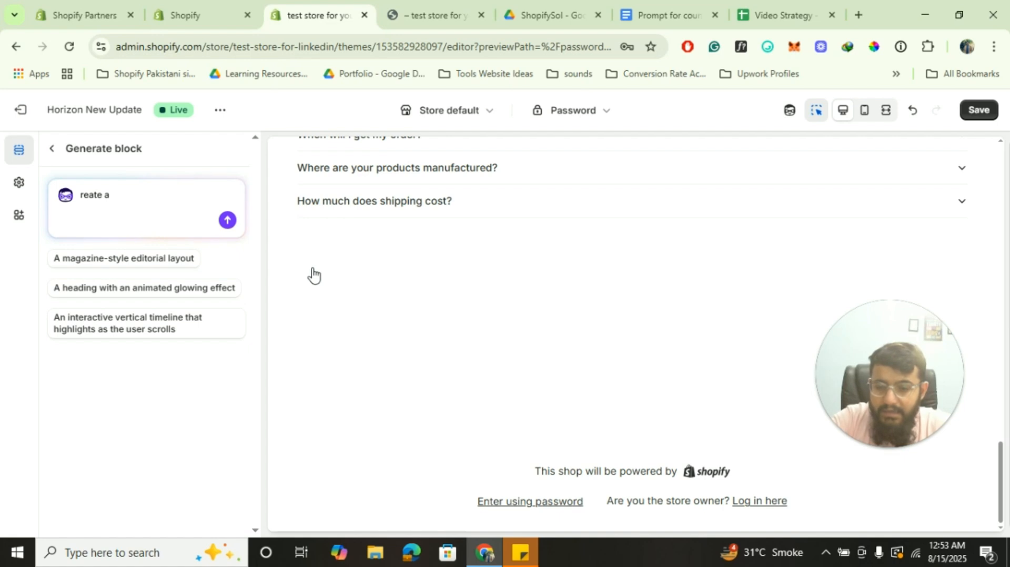
{"action": "type", "text": "te a"}
{"action": "key", "text": "ctrl+a"}
{"action": "type", "text": "c"}
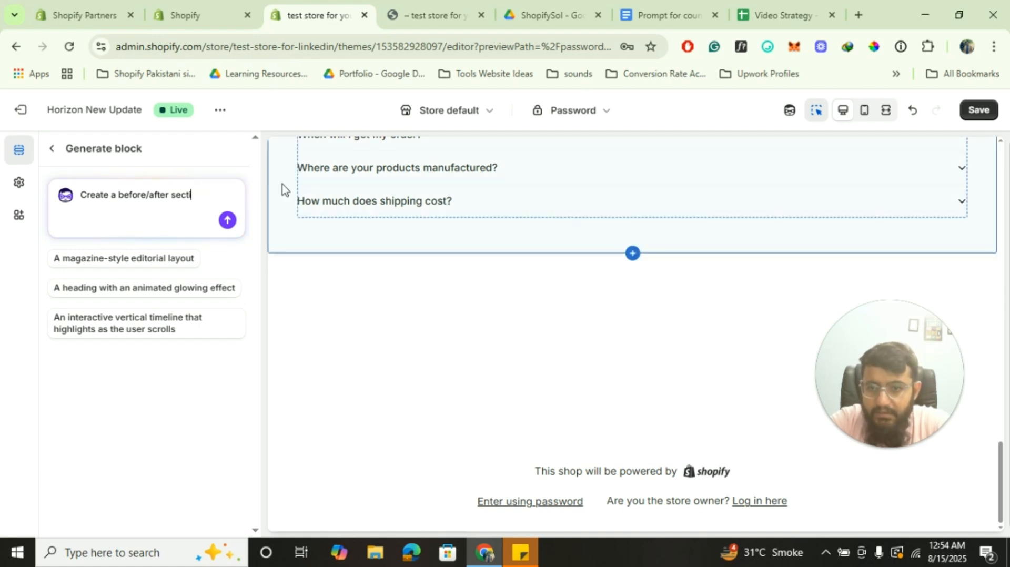
{"action": "left_click", "coordinate": [227, 220]}
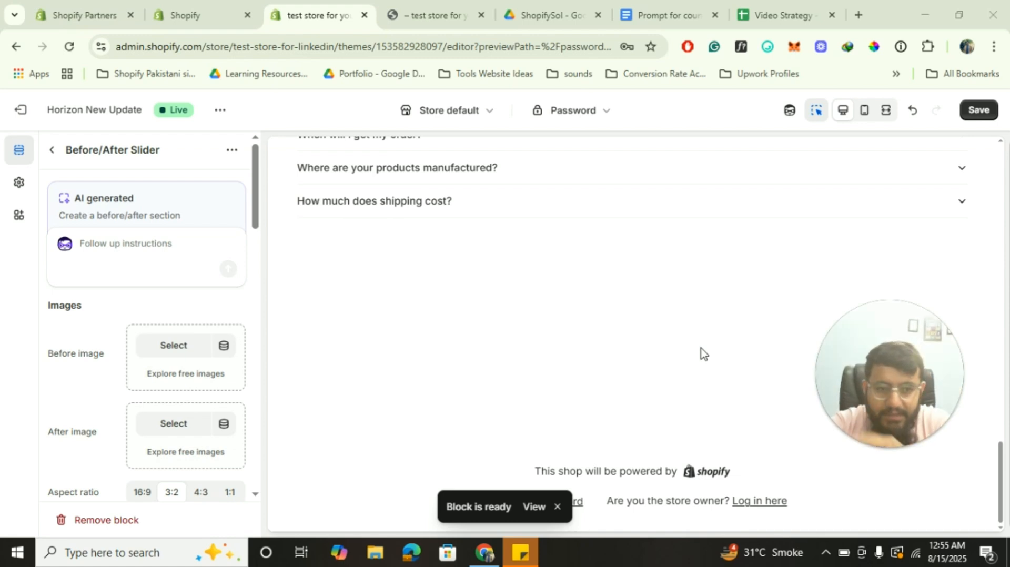
Set the before/after slider's Heading to 'Heading'
{"action": "scroll", "coordinate": [138, 339], "scroll_direction": "down", "scroll_amount": 7}
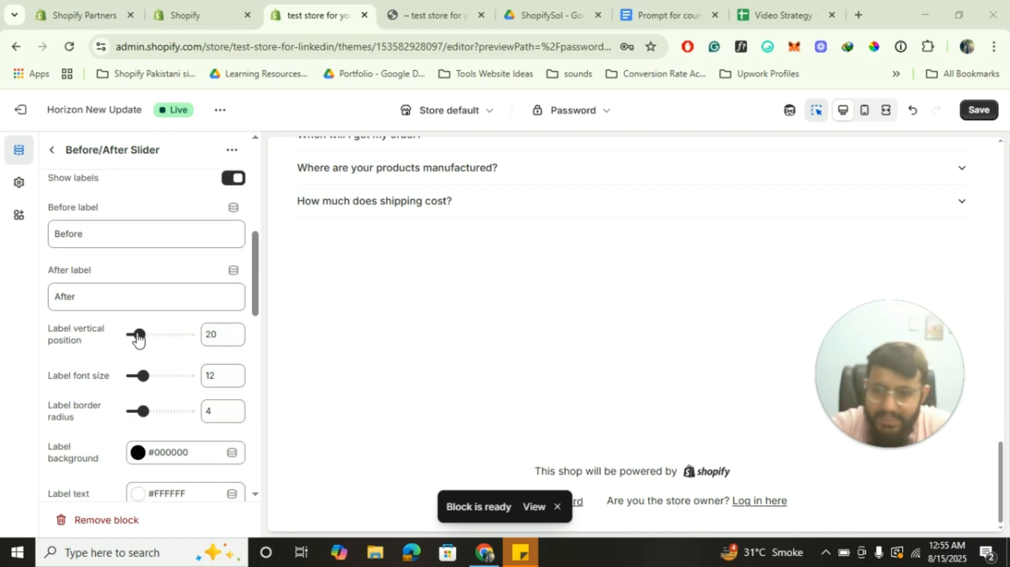
{"action": "scroll", "coordinate": [137, 340], "scroll_direction": "down", "scroll_amount": 12}
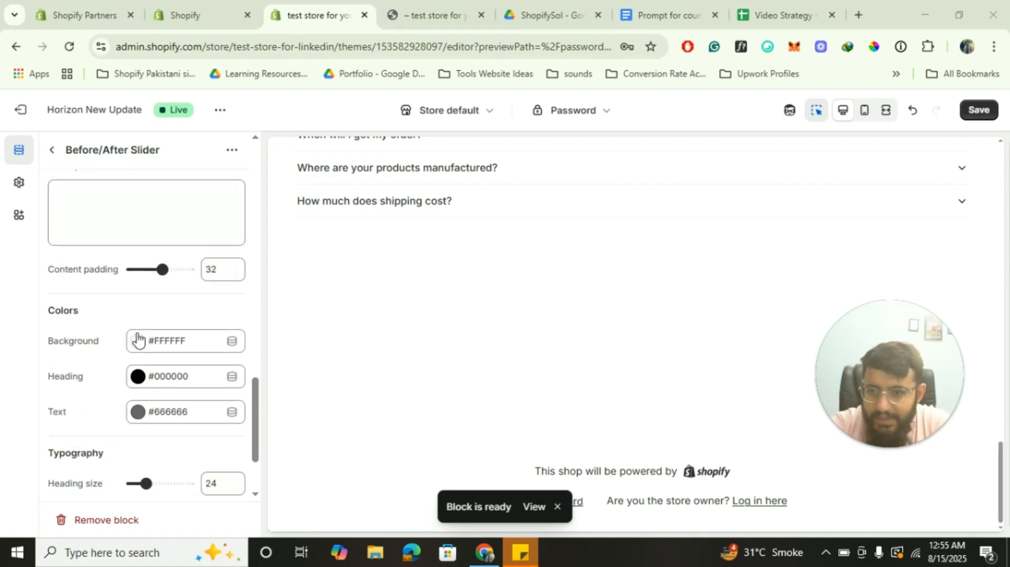
{"action": "scroll", "coordinate": [138, 339], "scroll_direction": "up", "scroll_amount": 3}
{"action": "left_click", "coordinate": [141, 297]}
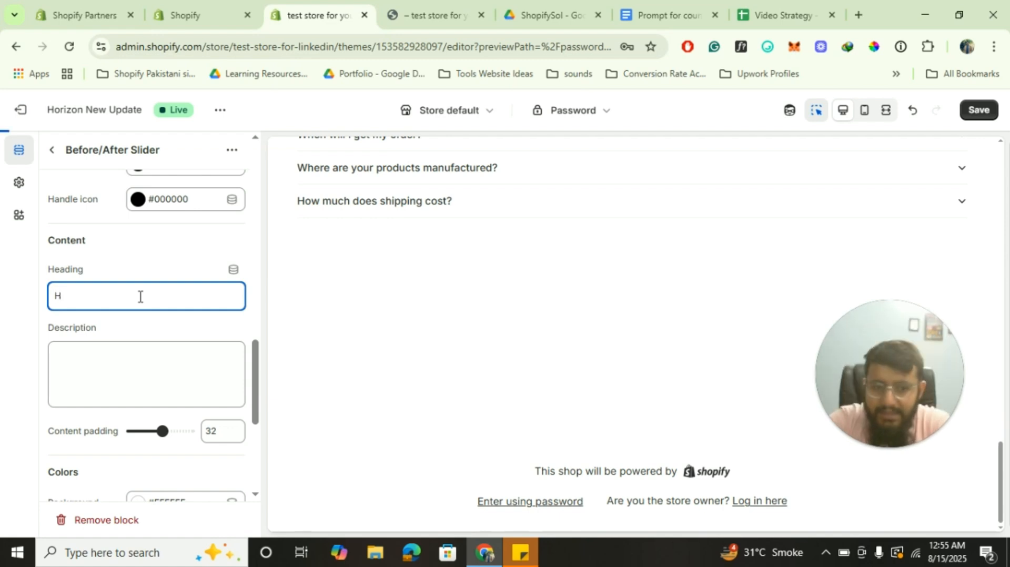
{"action": "type", "text": "Hea"}
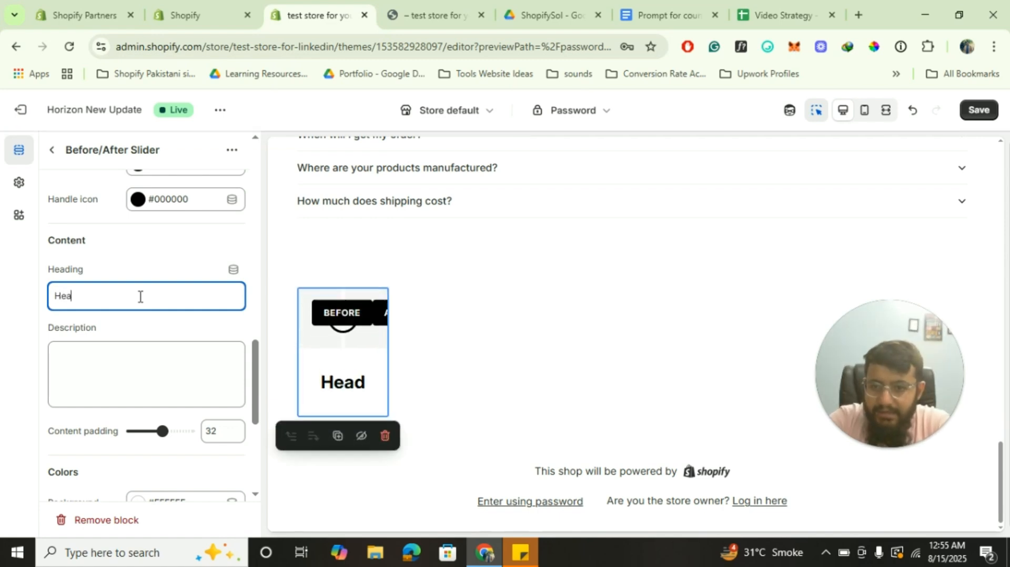
{"action": "type", "text": "ding"}
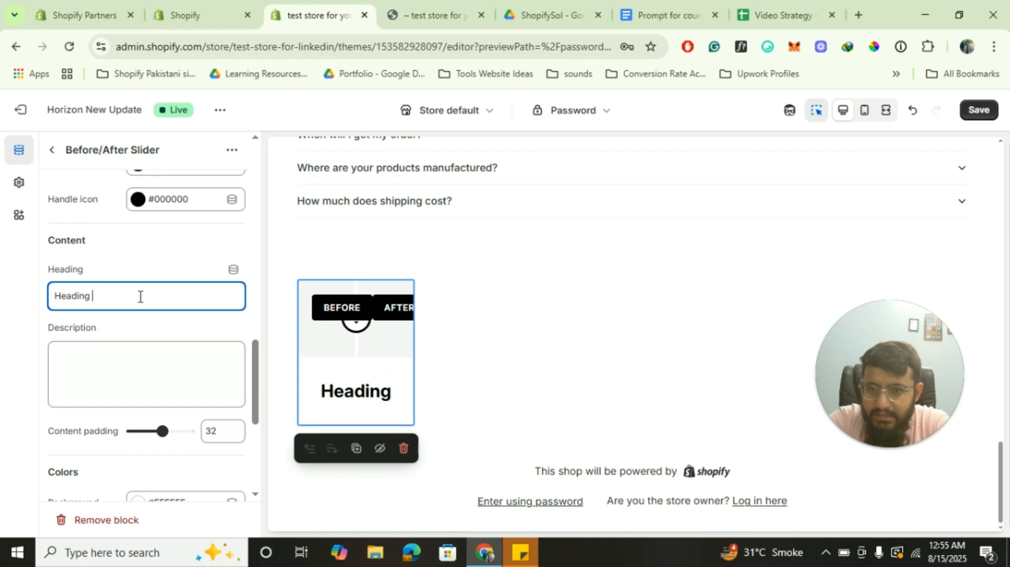
Set the slider's Description to 'Sub heading'
{"action": "left_click", "coordinate": [127, 396]}
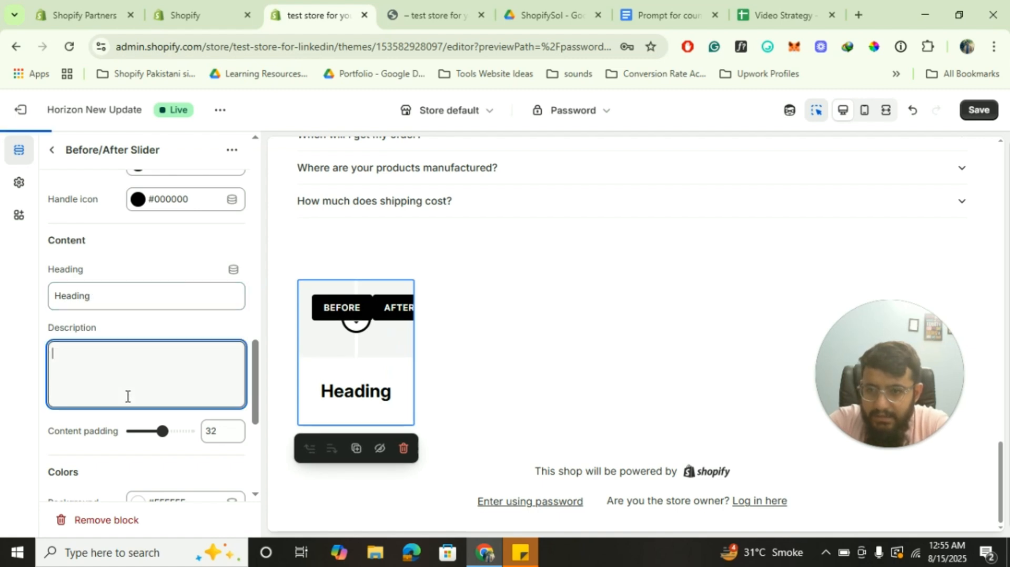
{"action": "type", "text": "Su"}
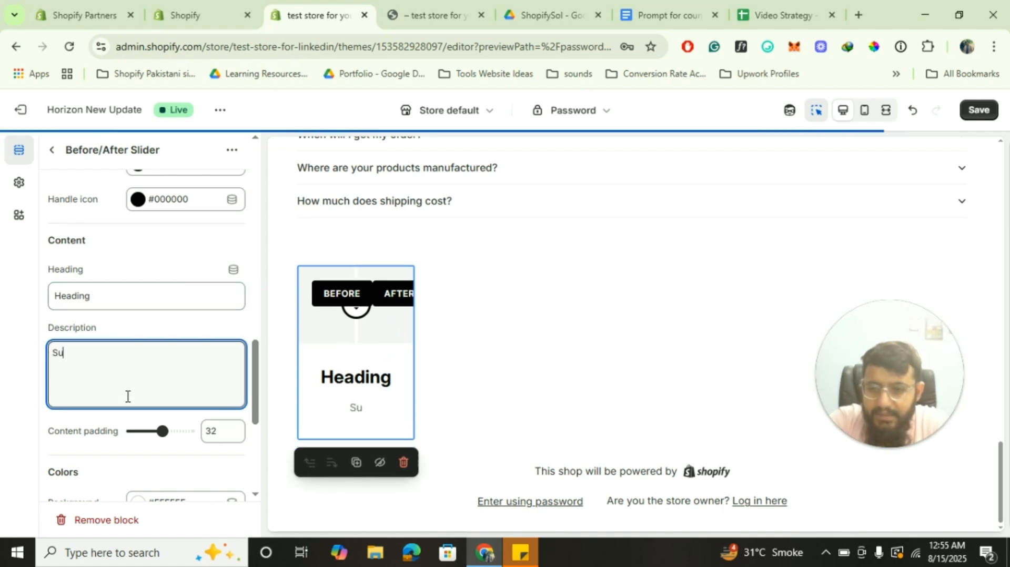
{"action": "type", "text": "b headi"}
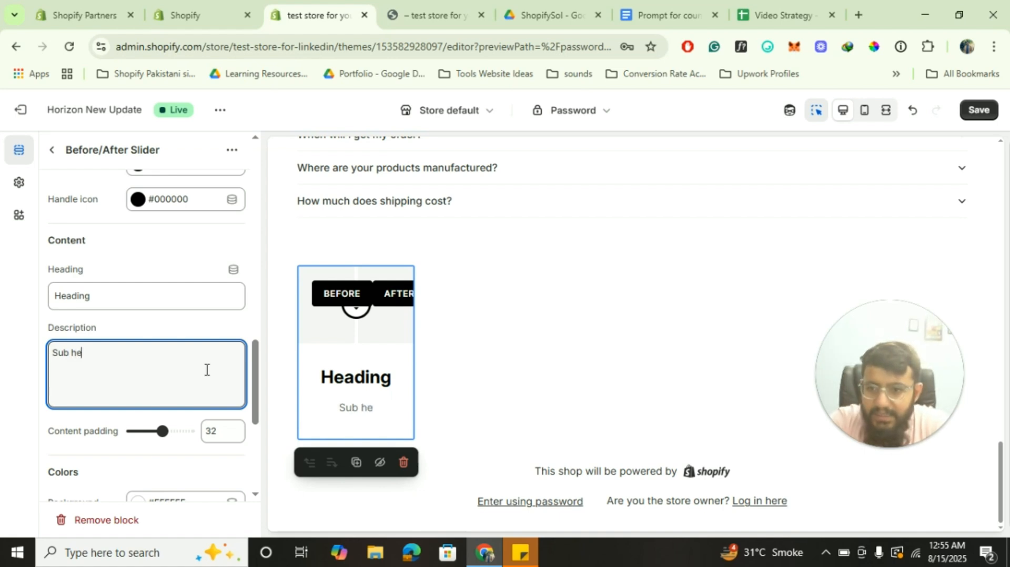
{"action": "scroll", "coordinate": [208, 374], "scroll_direction": "down", "scroll_amount": 5}
{"action": "scroll", "coordinate": [207, 374], "scroll_direction": "up", "scroll_amount": 10}
{"action": "type", "text": "ng"}
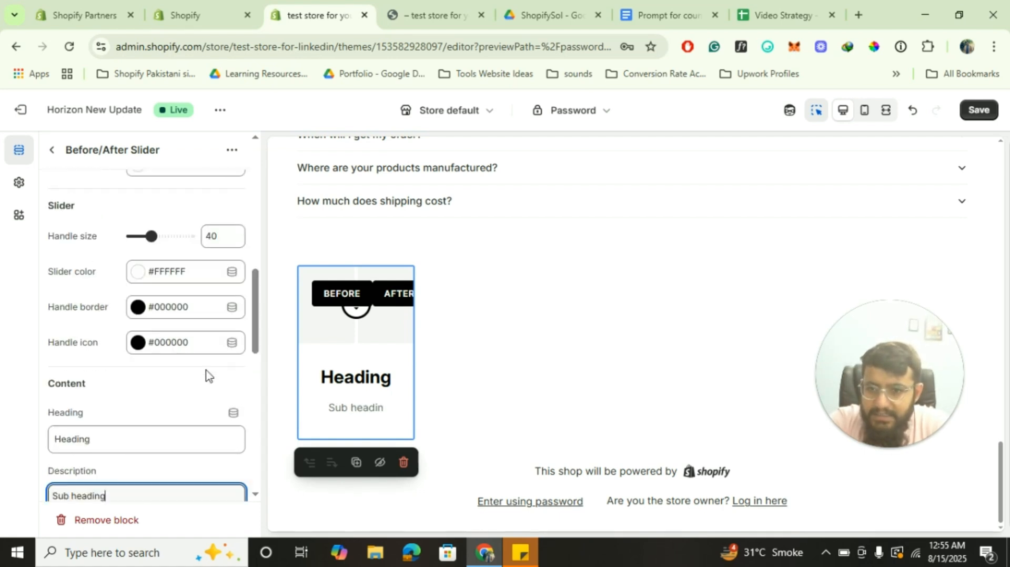
{"action": "scroll", "coordinate": [207, 363], "scroll_direction": "up", "scroll_amount": 3}
{"action": "scroll", "coordinate": [207, 363], "scroll_direction": "down", "scroll_amount": 5}
{"action": "scroll", "coordinate": [207, 370], "scroll_direction": "up", "scroll_amount": 10}
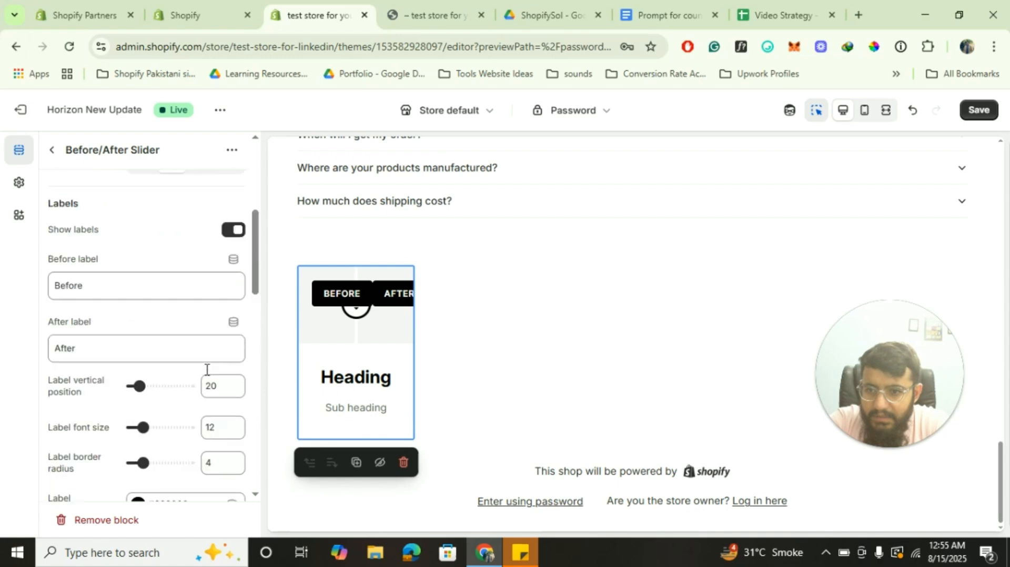
Set an 8.5-inch tablet product image as the slider's before image
{"action": "left_click", "coordinate": [169, 352]}
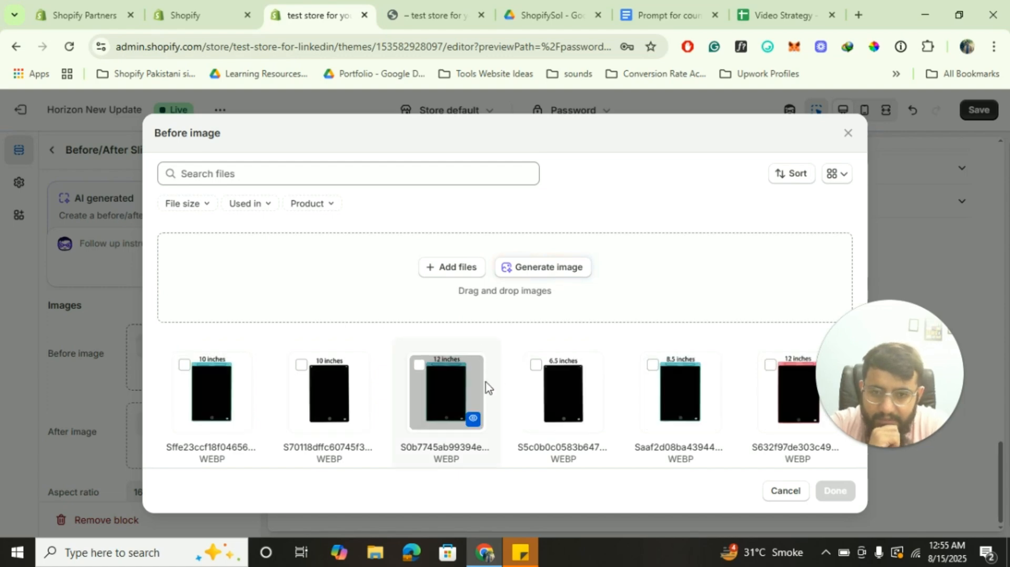
{"action": "scroll", "coordinate": [485, 383], "scroll_direction": "down", "scroll_amount": 2}
{"action": "scroll", "coordinate": [485, 382], "scroll_direction": "down", "scroll_amount": 4}
{"action": "scroll", "coordinate": [485, 384], "scroll_direction": "up", "scroll_amount": 1}
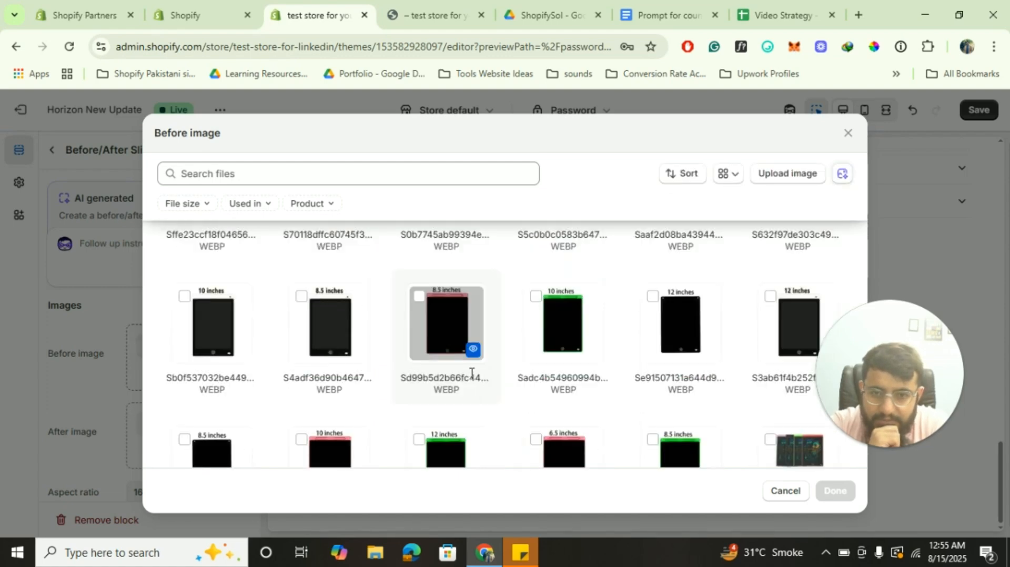
{"action": "left_click", "coordinate": [447, 332]}
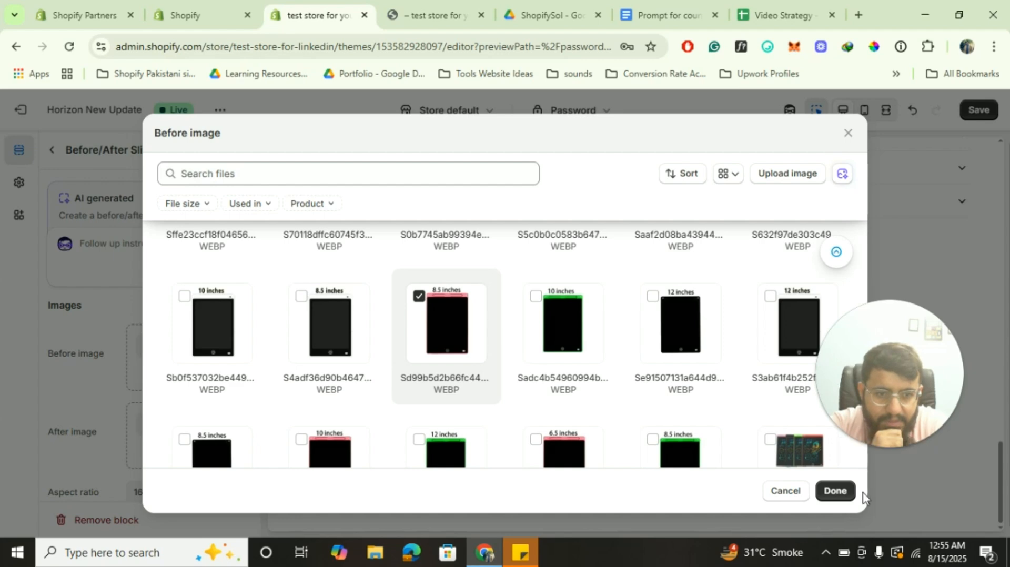
{"action": "left_click", "coordinate": [835, 492]}
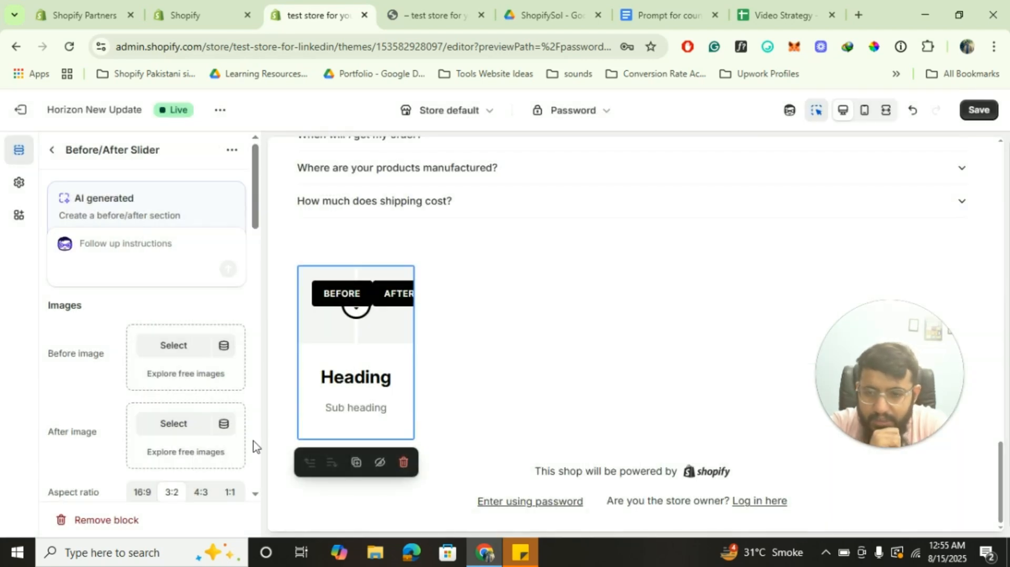
Set another 8.5-inch tablet image as the after image and return to the section list
{"action": "left_click", "coordinate": [173, 424]}
{"action": "left_click", "coordinate": [681, 390]}
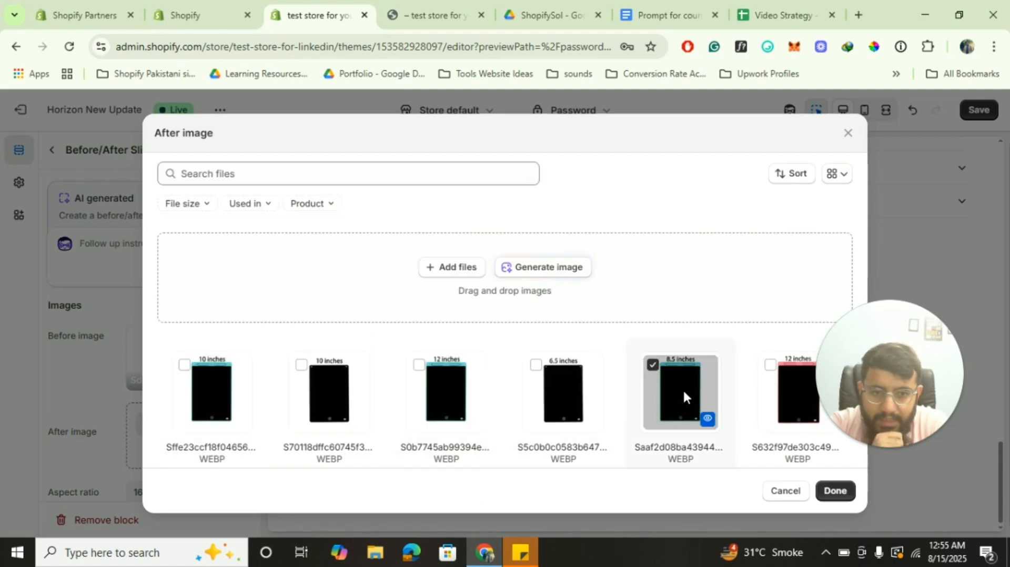
{"action": "left_click", "coordinate": [842, 494]}
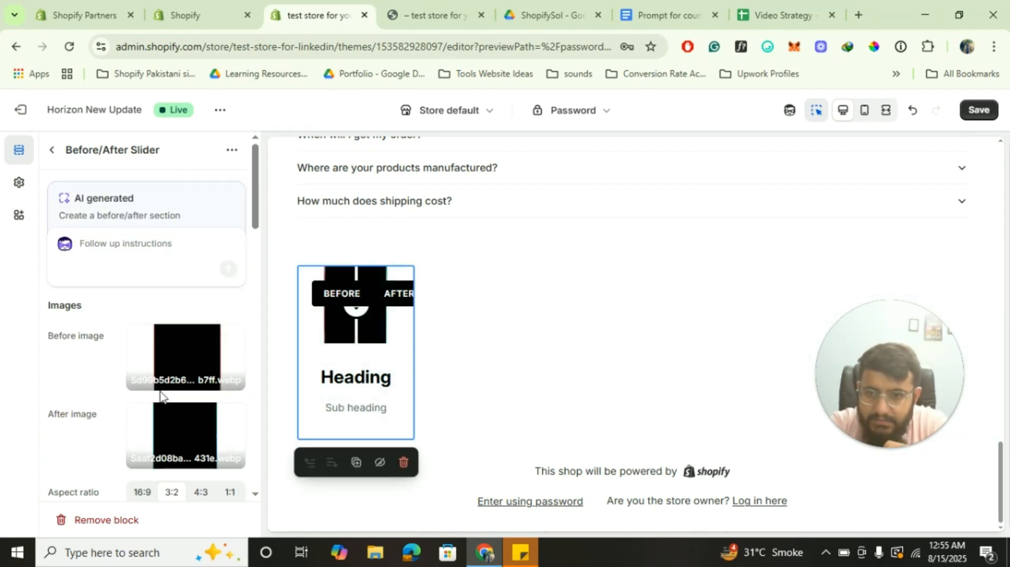
{"action": "scroll", "coordinate": [90, 293], "scroll_direction": "down", "scroll_amount": 5}
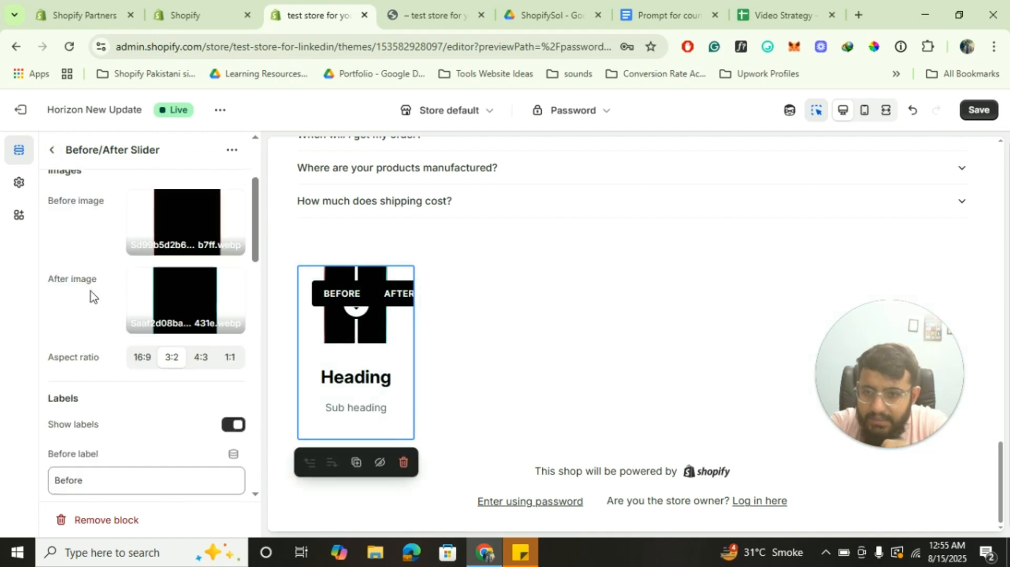
{"action": "scroll", "coordinate": [90, 294], "scroll_direction": "down", "scroll_amount": 3}
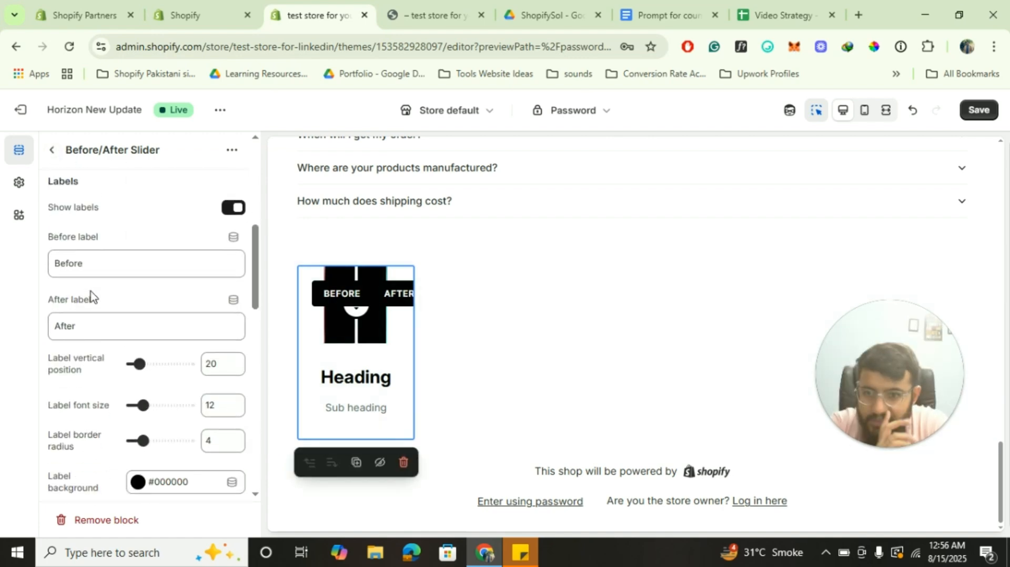
{"action": "scroll", "coordinate": [90, 296], "scroll_direction": "down", "scroll_amount": 8}
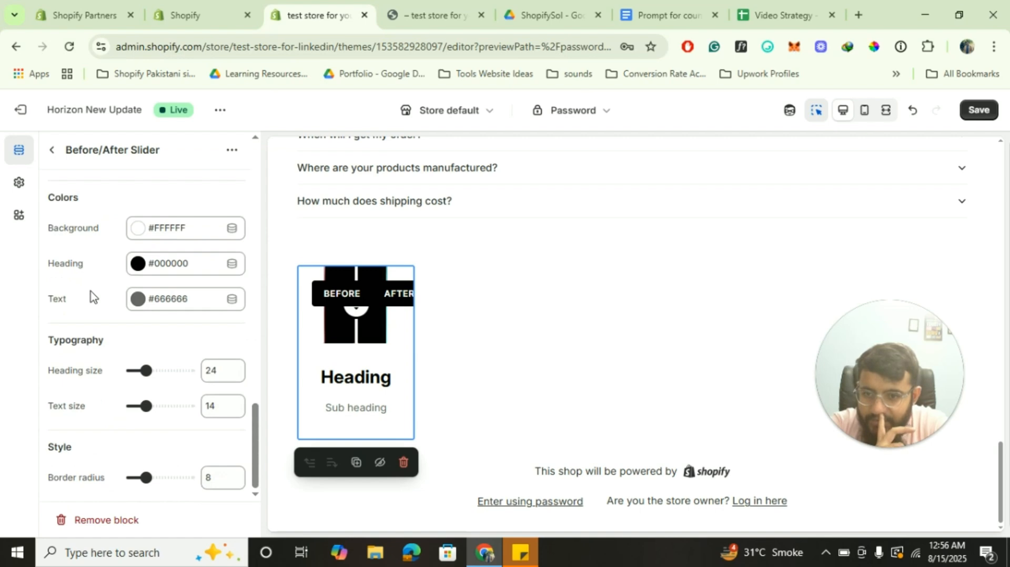
{"action": "left_click", "coordinate": [52, 152]}
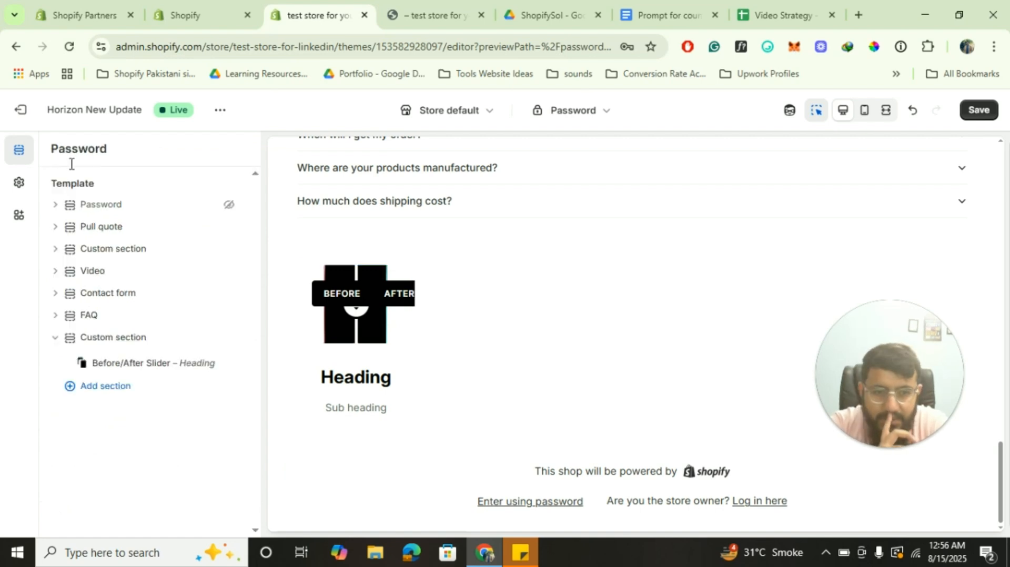
Give the slider's Custom section Center alignment, Full width and Large height
{"action": "left_click", "coordinate": [119, 340]}
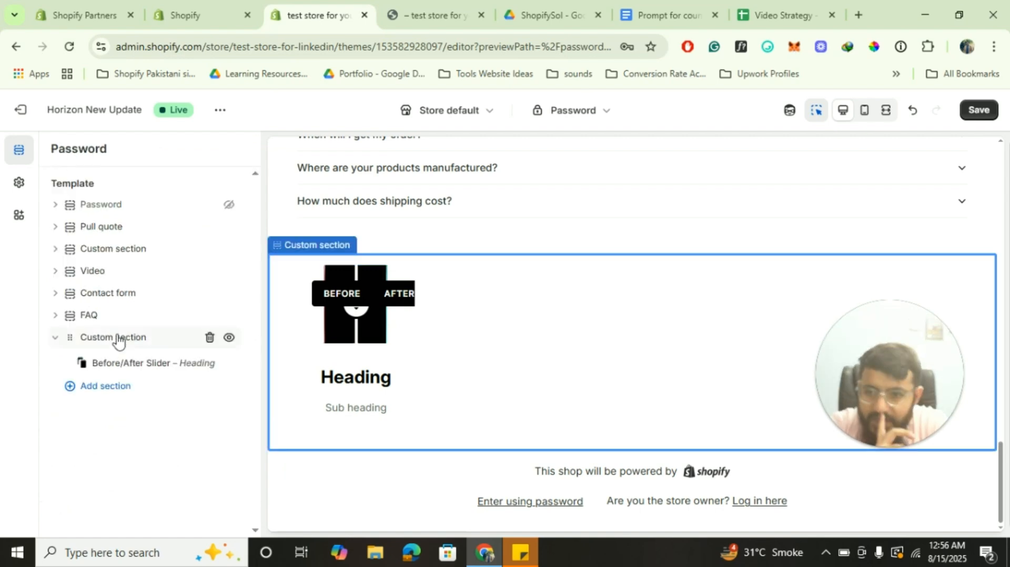
{"action": "key", "text": "Escape"}
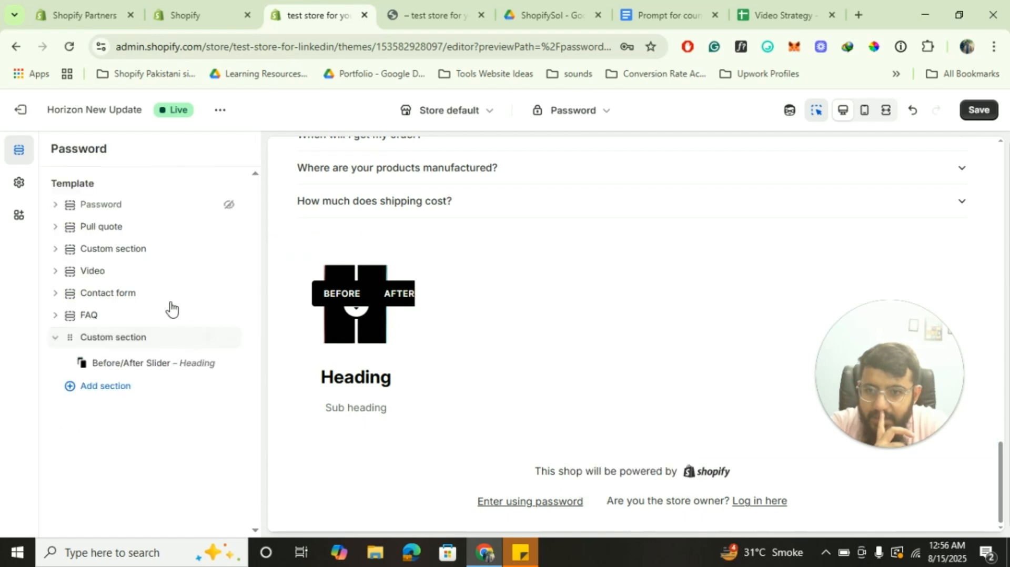
{"action": "left_click", "coordinate": [118, 339]}
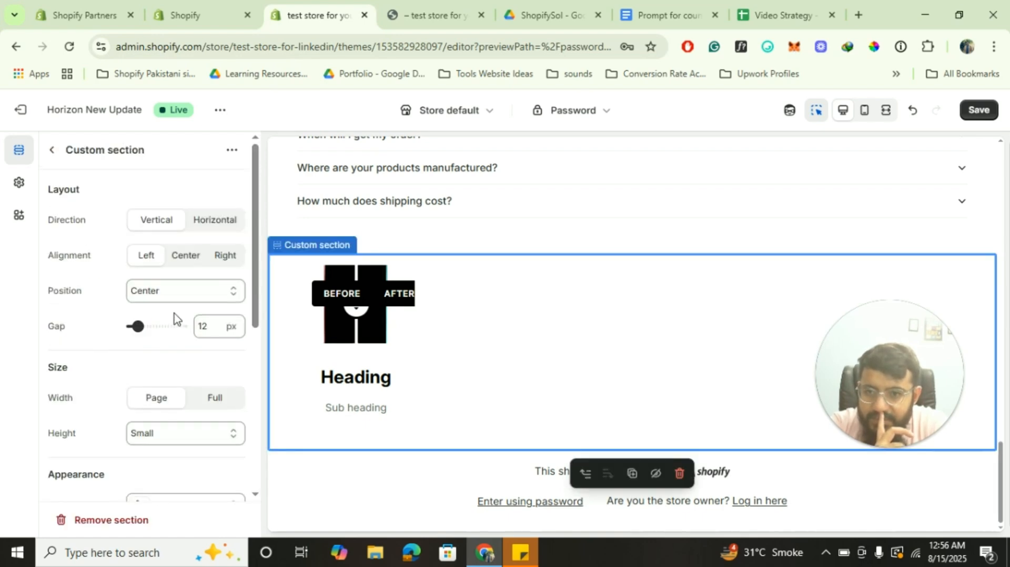
{"action": "left_click", "coordinate": [185, 264]}
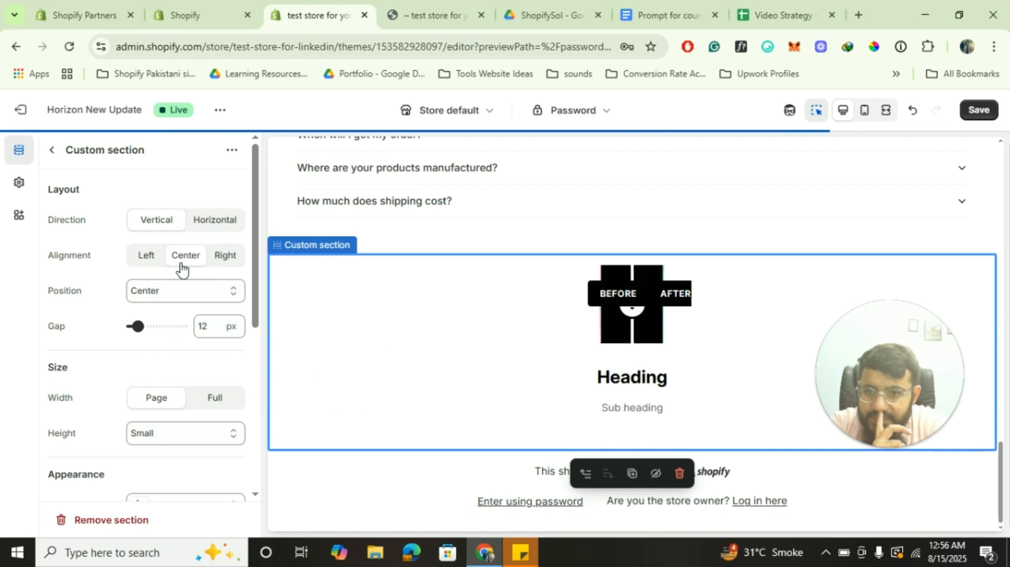
{"action": "left_click", "coordinate": [209, 399]}
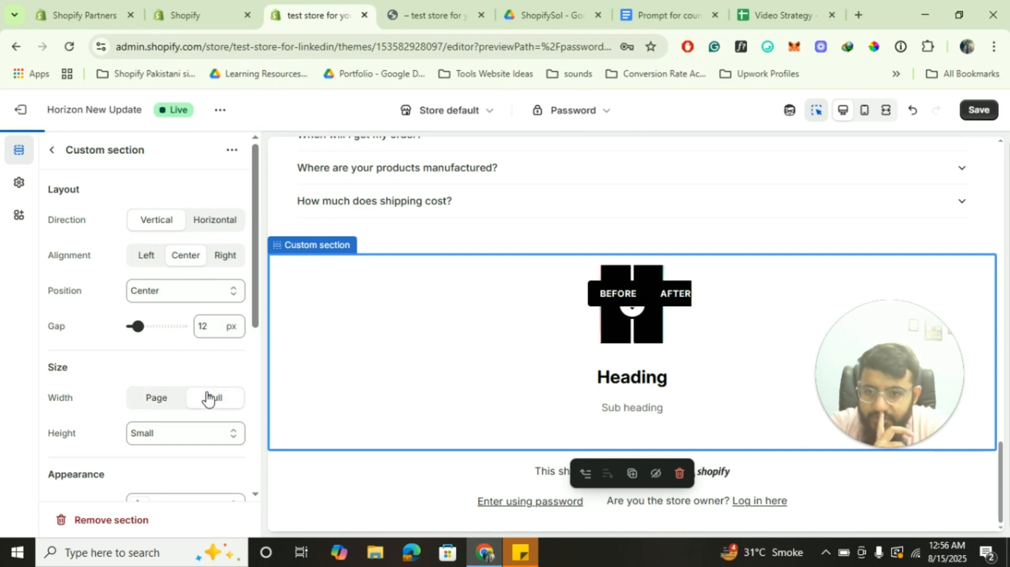
{"action": "left_click", "coordinate": [207, 444]}
{"action": "left_click", "coordinate": [159, 324]}
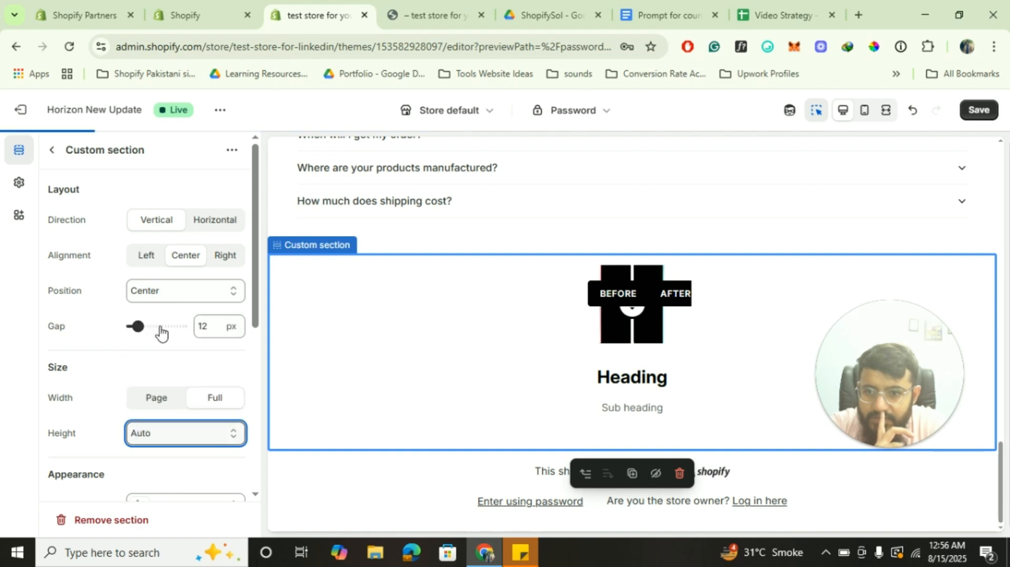
{"action": "left_click", "coordinate": [167, 441]}
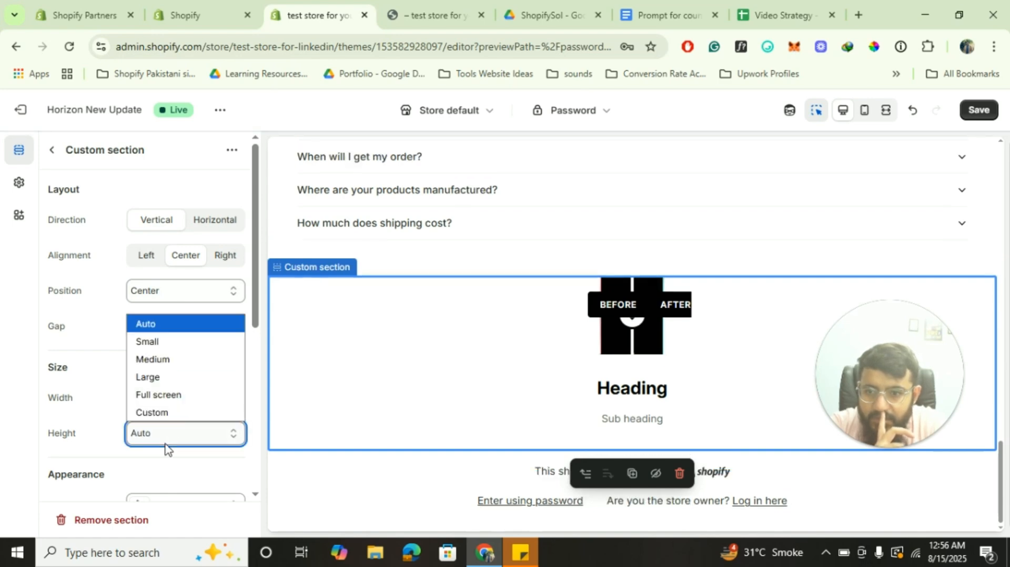
{"action": "left_click", "coordinate": [168, 378]}
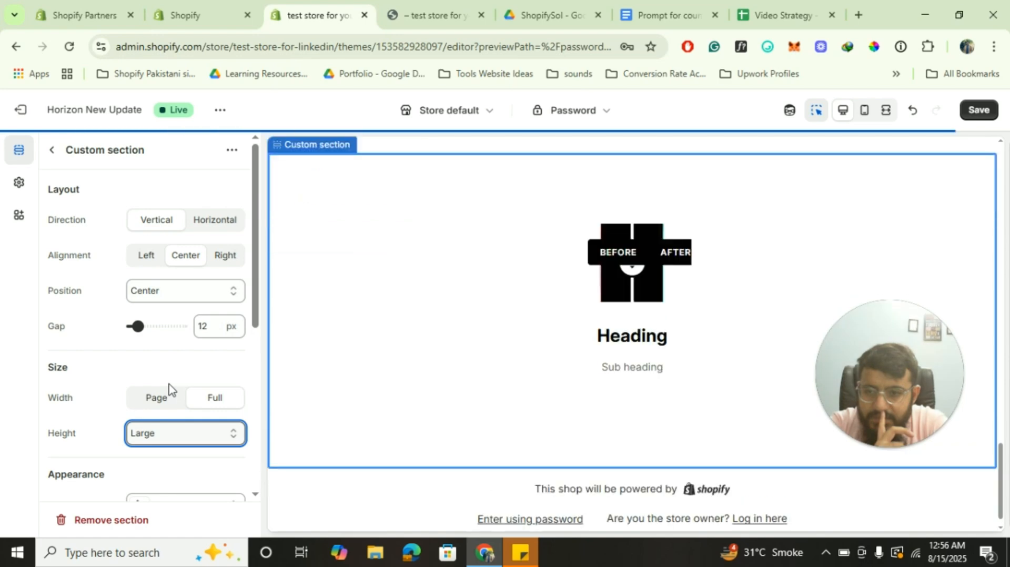
{"action": "left_click", "coordinate": [643, 267]}
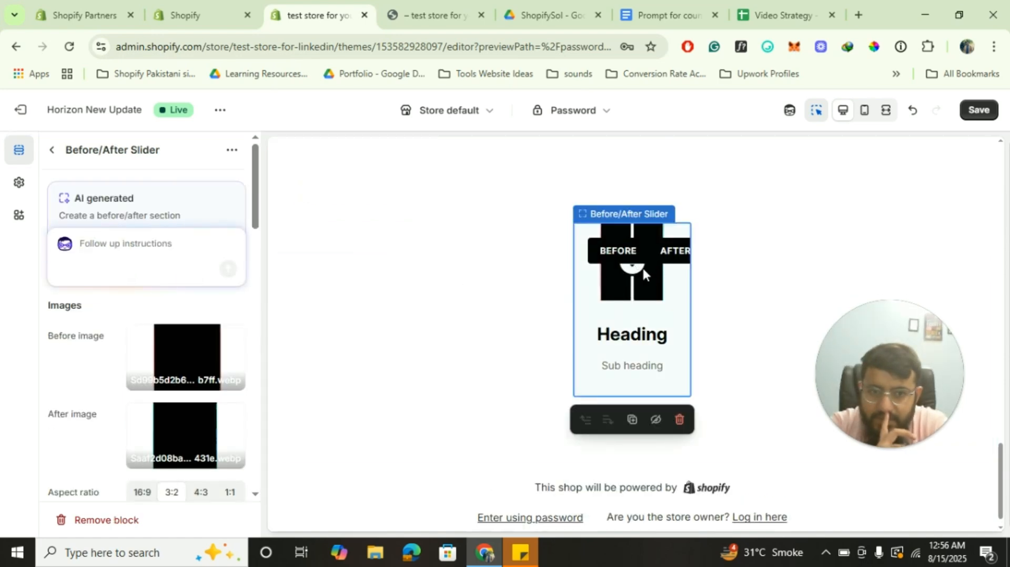
Compare the 1:1 and 16:9 aspect ratios, settling the slider on square 1:1
{"action": "left_click_drag", "start_coordinate": [634, 268], "coordinate": [671, 267]}
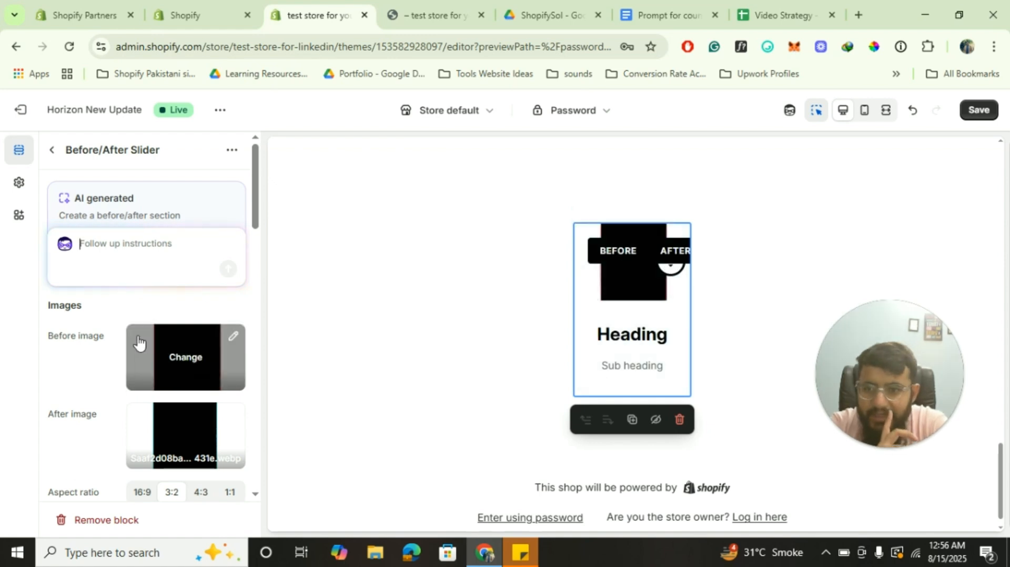
{"action": "scroll", "coordinate": [139, 342], "scroll_direction": "down", "scroll_amount": 7}
{"action": "scroll", "coordinate": [138, 343], "scroll_direction": "up", "scroll_amount": 4}
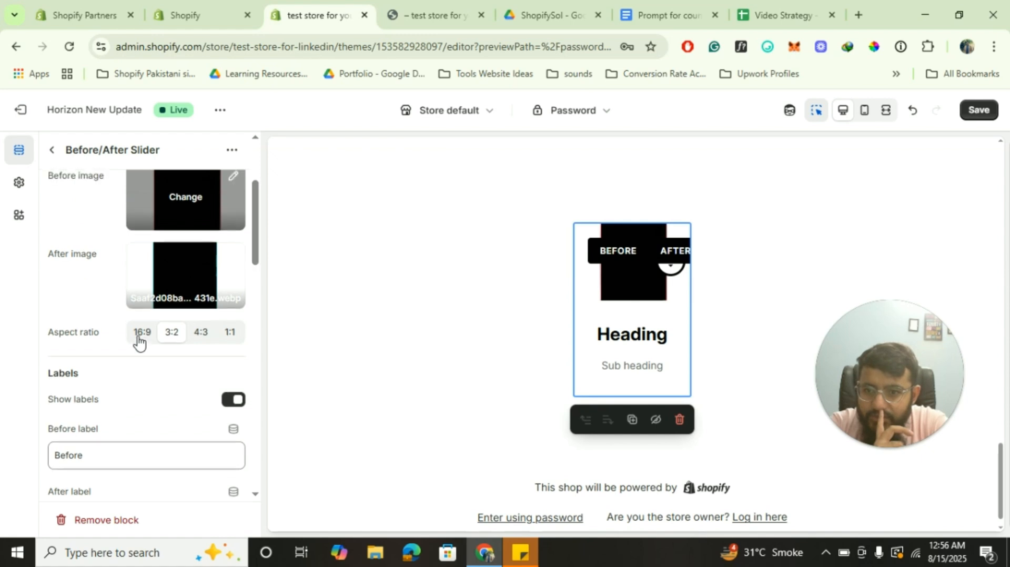
{"action": "left_click", "coordinate": [230, 337]}
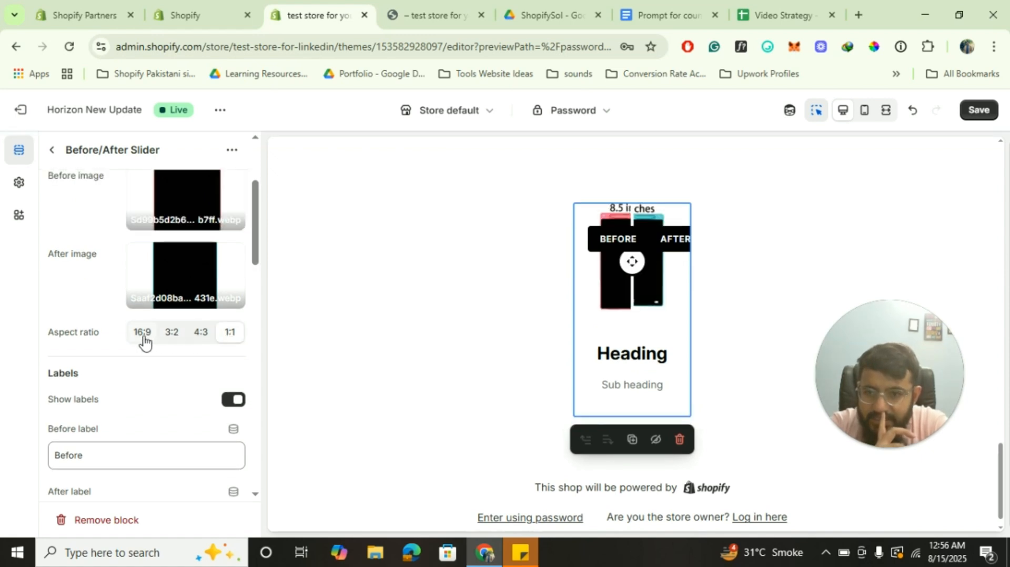
{"action": "left_click", "coordinate": [142, 342]}
{"action": "left_click", "coordinate": [227, 332]}
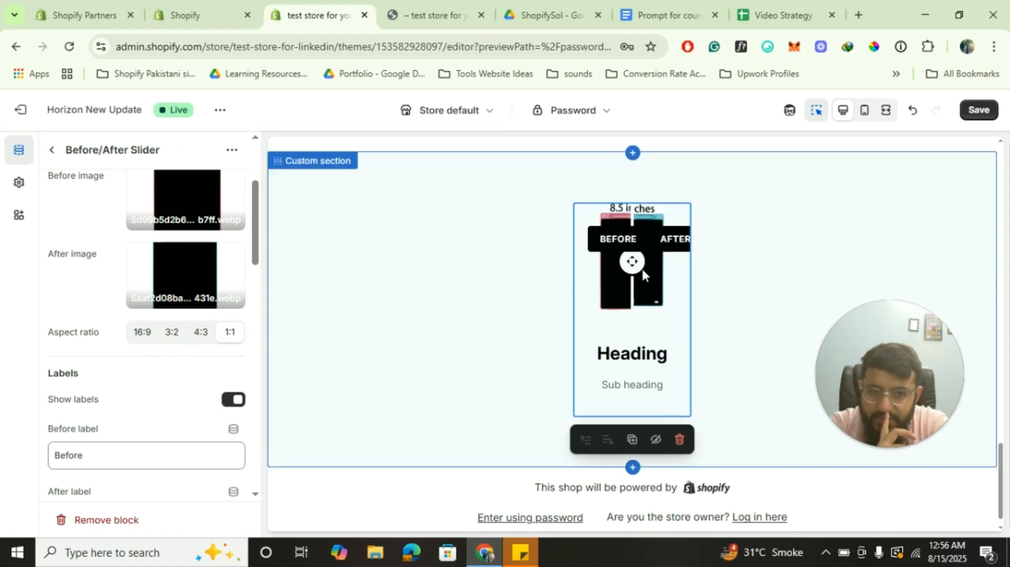
{"action": "left_click_drag", "start_coordinate": [633, 263], "coordinate": [667, 285]}
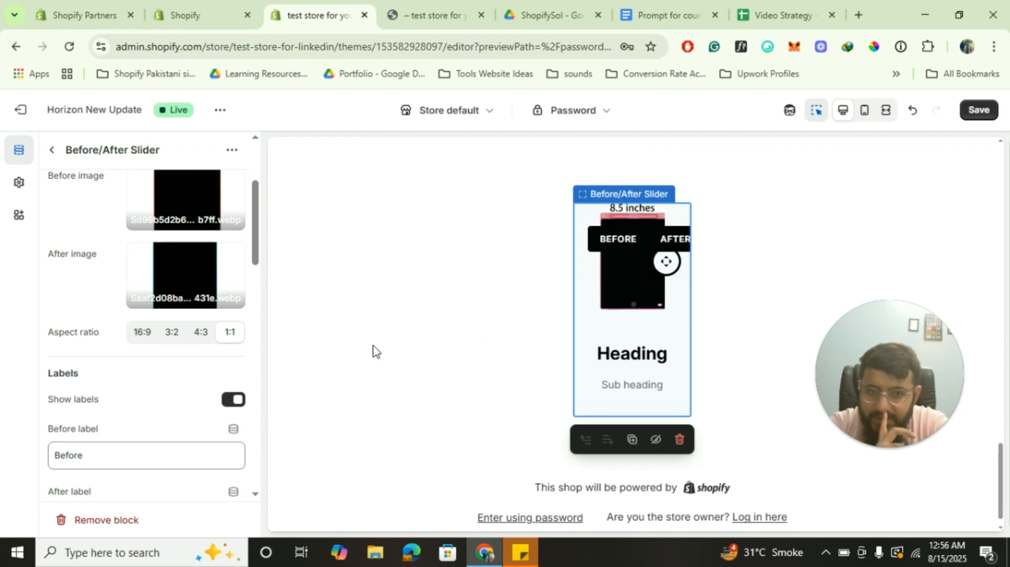
Replace the before image with the beach sunset photo from the Staff Favorites free images
{"action": "scroll", "coordinate": [181, 263], "scroll_direction": "up", "scroll_amount": 1}
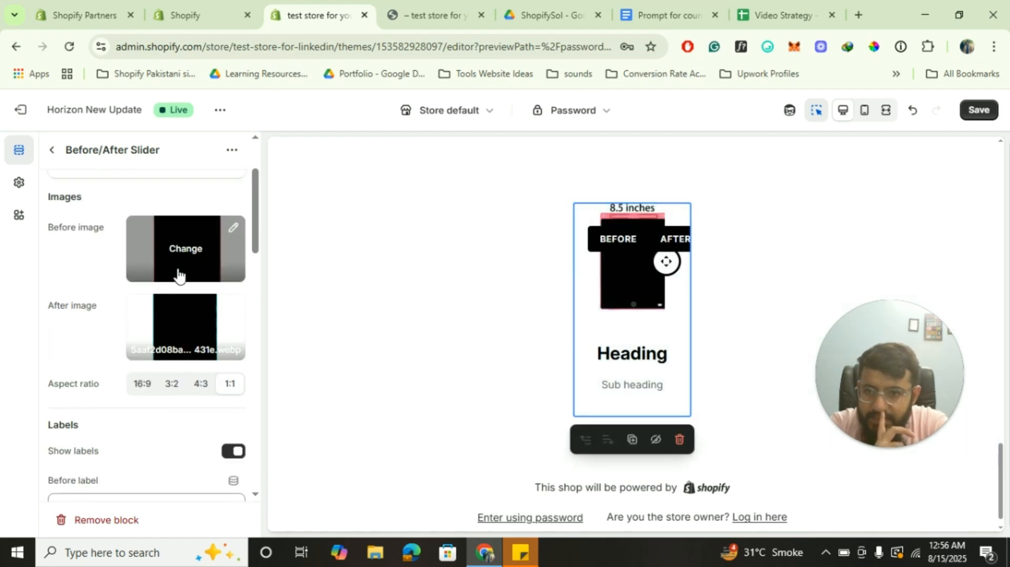
{"action": "left_click", "coordinate": [190, 248]}
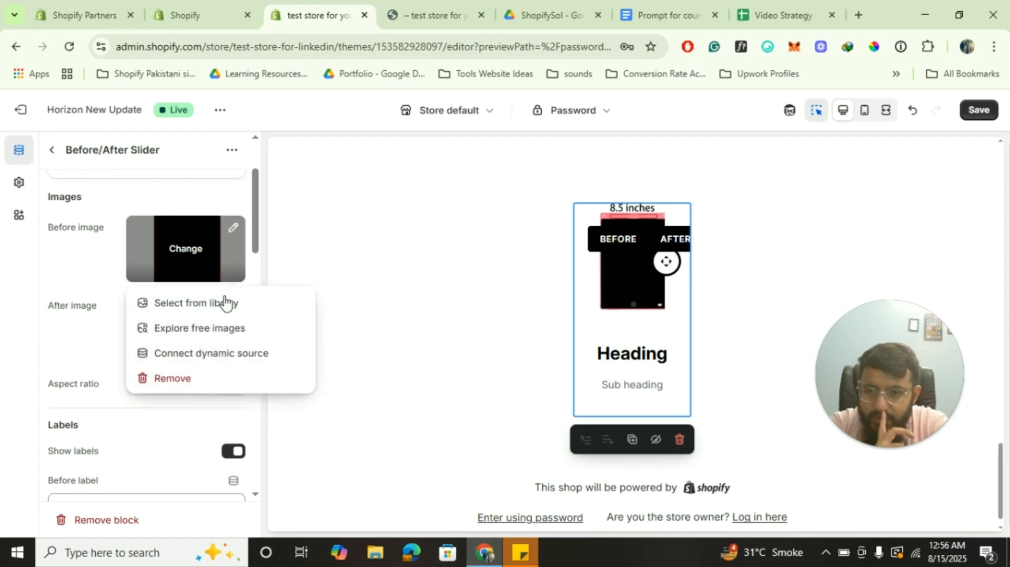
{"action": "left_click", "coordinate": [213, 329]}
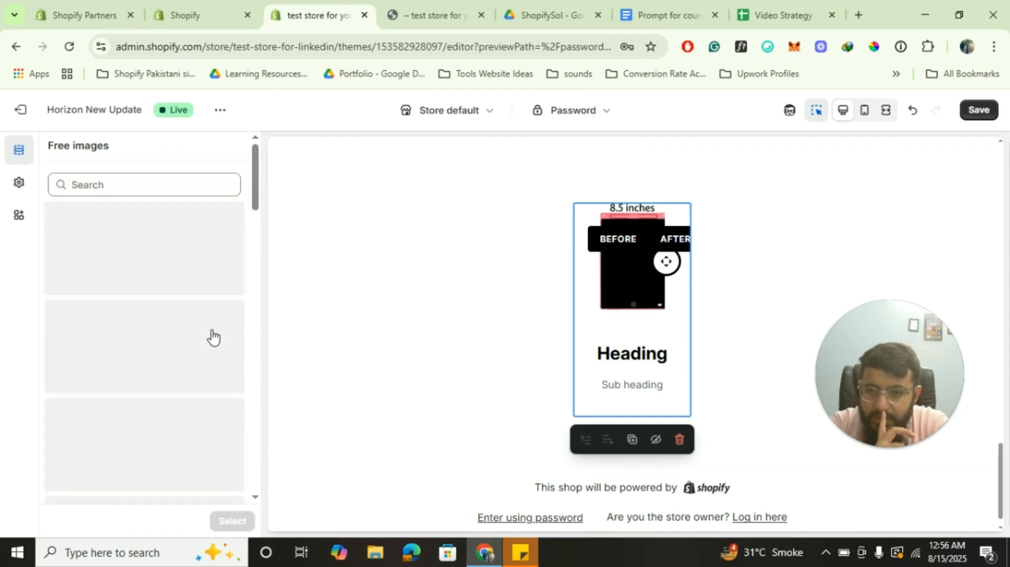
{"action": "left_click", "coordinate": [125, 182]}
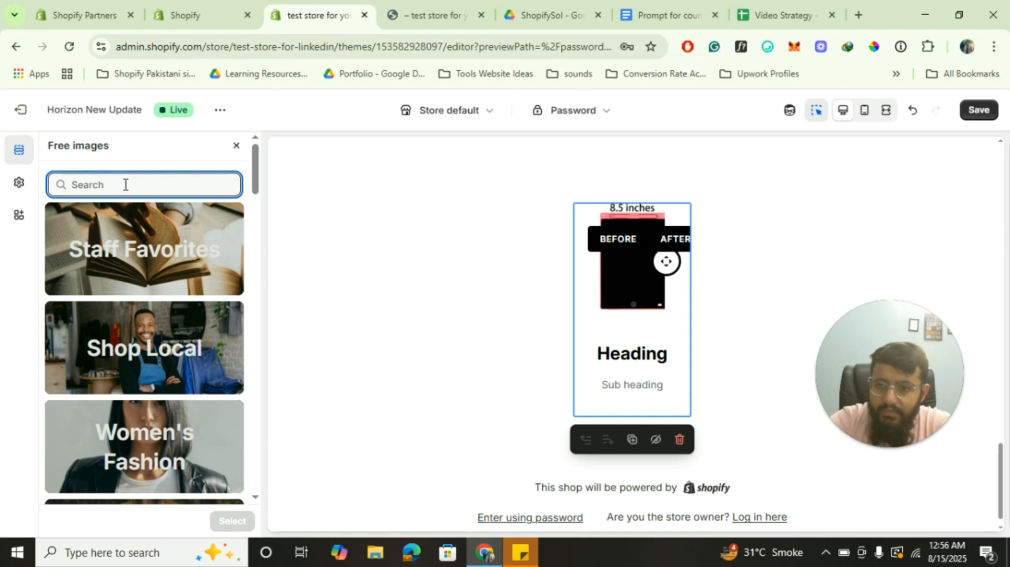
{"action": "left_click", "coordinate": [148, 253]}
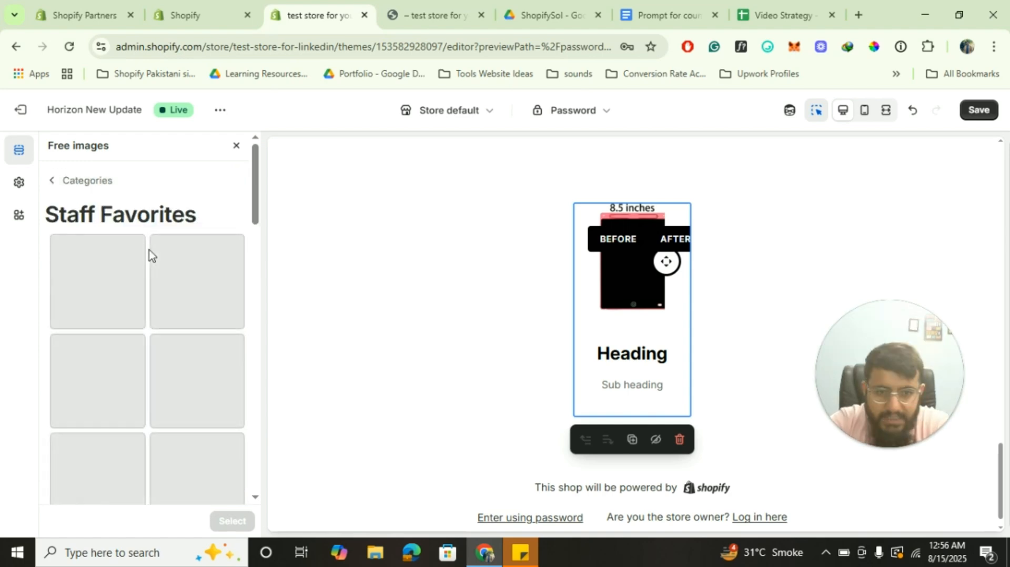
{"action": "left_click", "coordinate": [199, 284]}
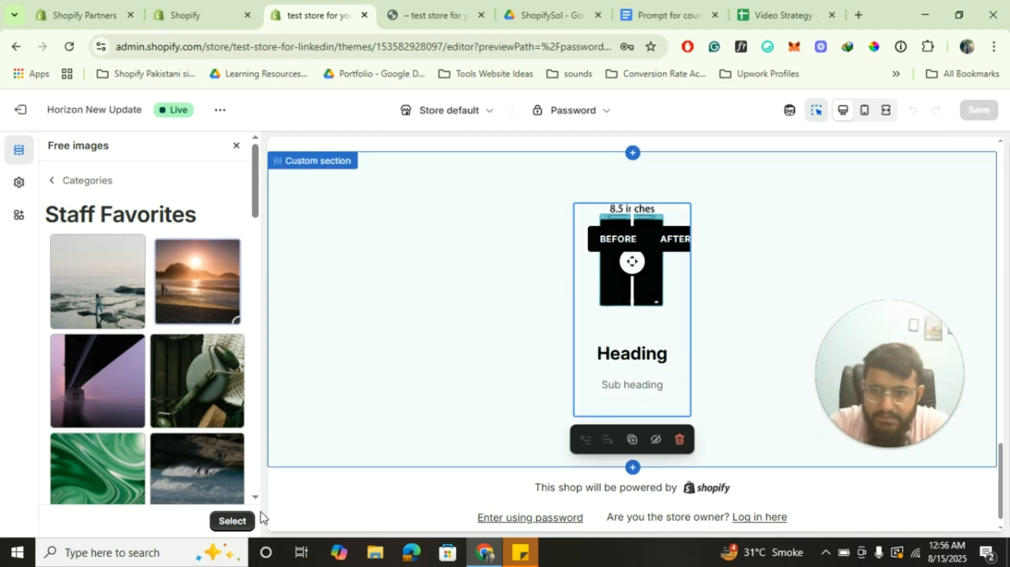
{"action": "left_click", "coordinate": [241, 522]}
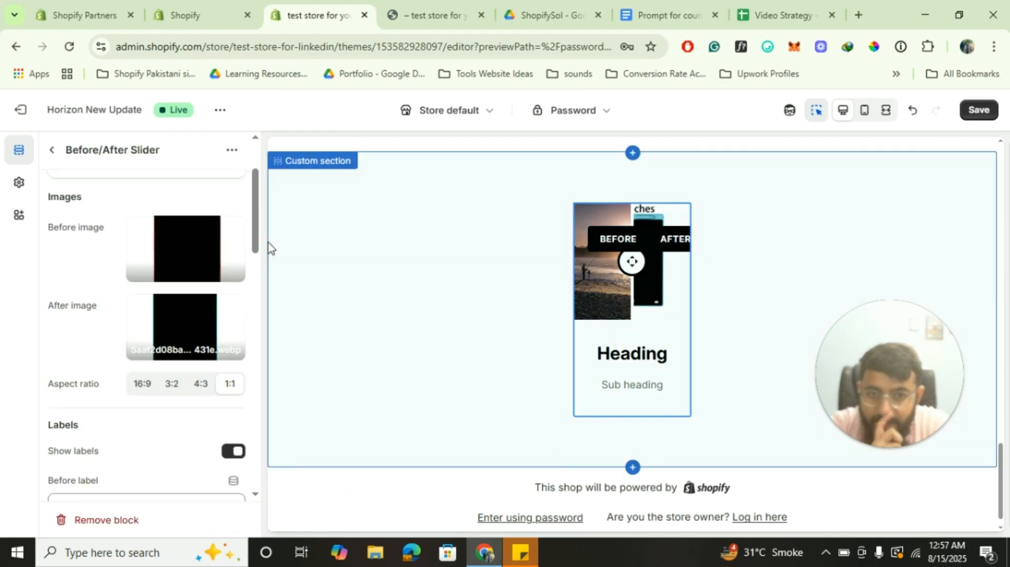
Try 16:9 and 3:2 ratios, return the slider to 1:1, then go back to the section list
{"action": "left_click", "coordinate": [142, 387]}
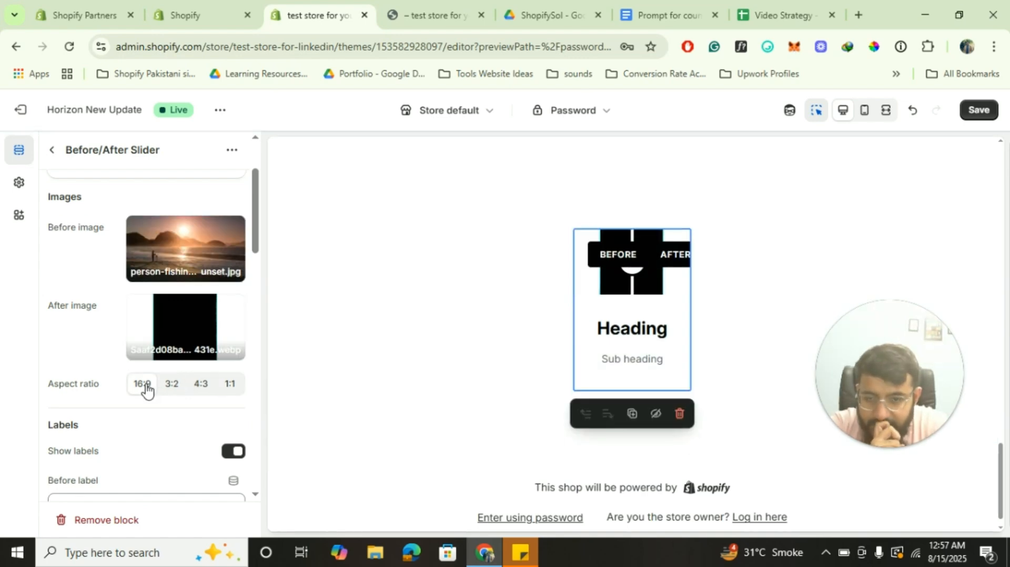
{"action": "left_click", "coordinate": [170, 388]}
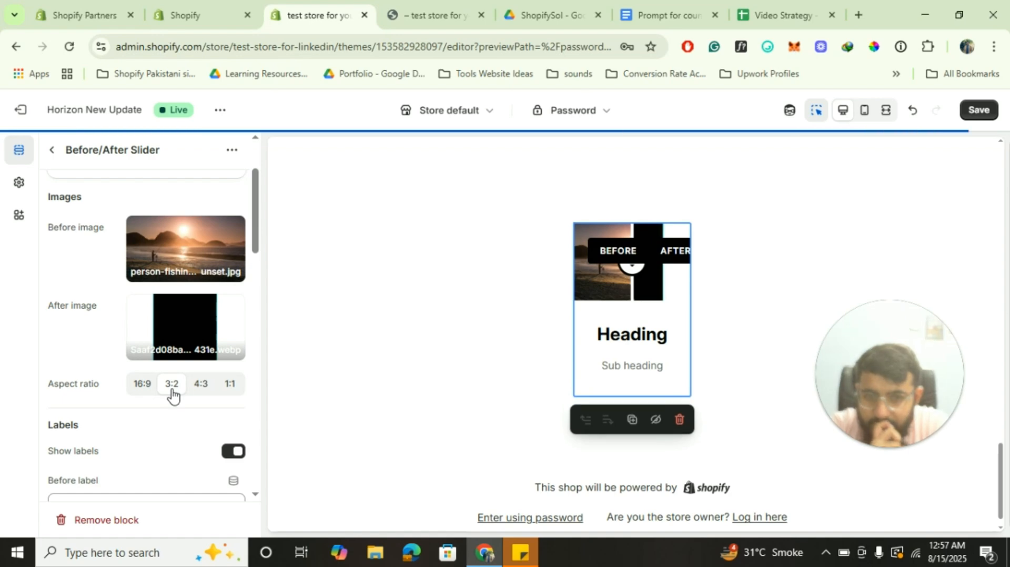
{"action": "scroll", "coordinate": [172, 394], "scroll_direction": "down", "scroll_amount": 10}
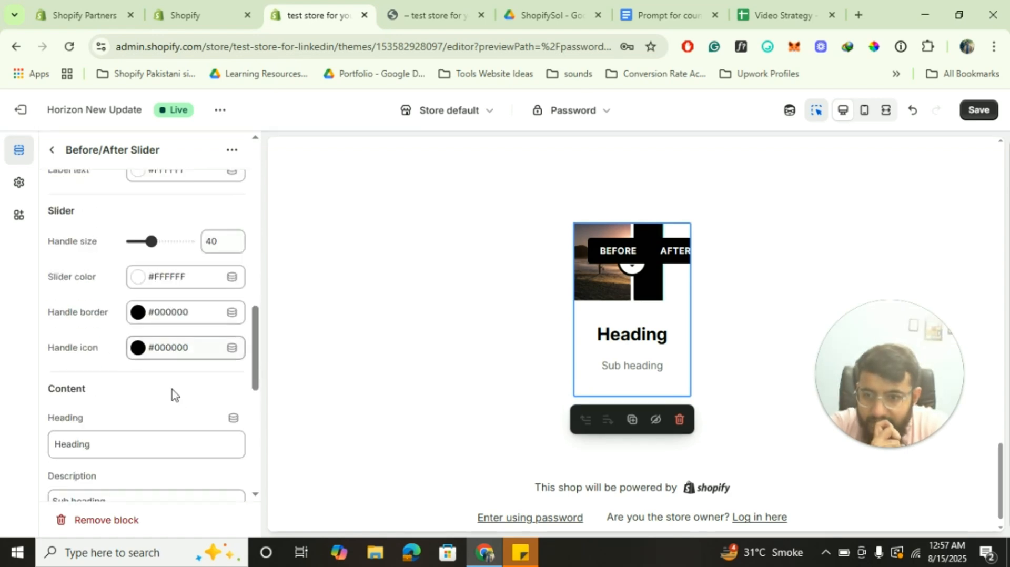
{"action": "scroll", "coordinate": [172, 389], "scroll_direction": "down", "scroll_amount": 7}
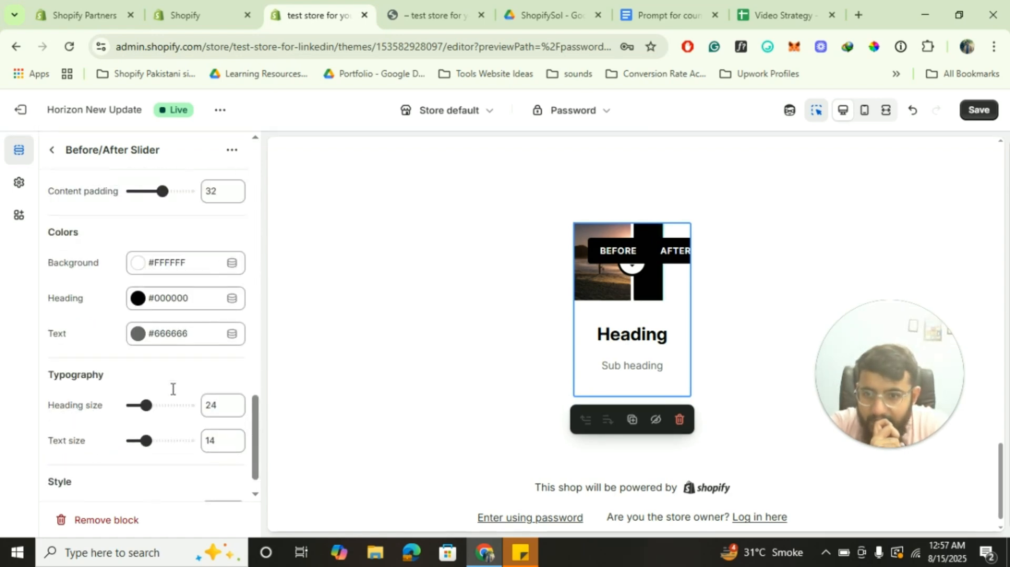
{"action": "scroll", "coordinate": [173, 395], "scroll_direction": "down", "scroll_amount": 1}
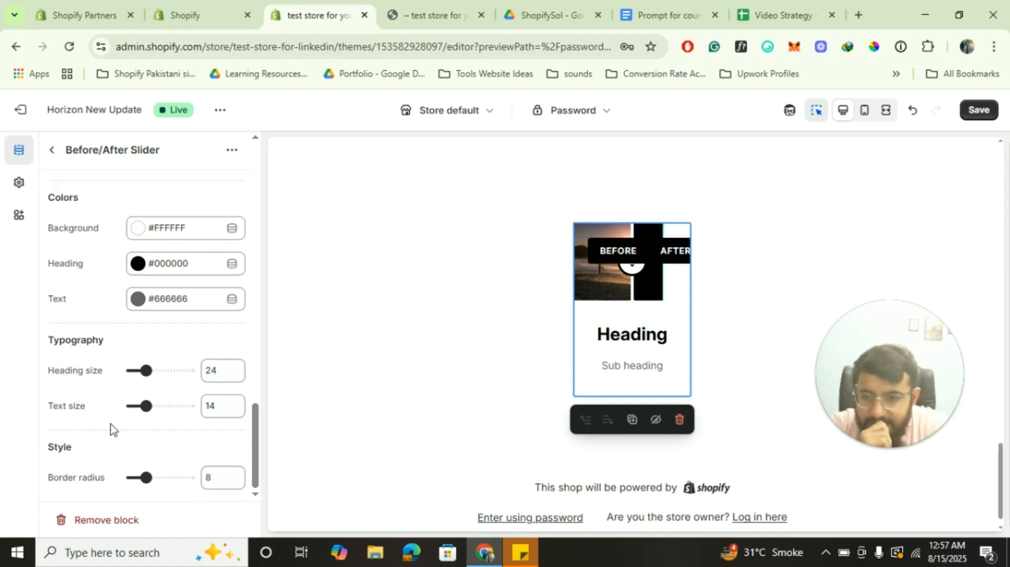
{"action": "scroll", "coordinate": [110, 424], "scroll_direction": "up", "scroll_amount": 17}
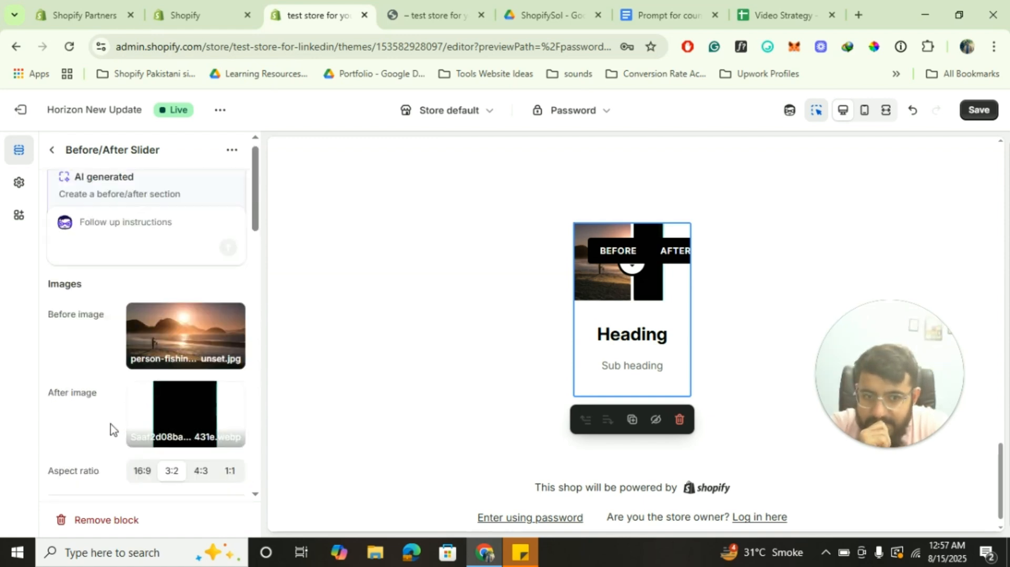
{"action": "scroll", "coordinate": [111, 424], "scroll_direction": "down", "scroll_amount": 5}
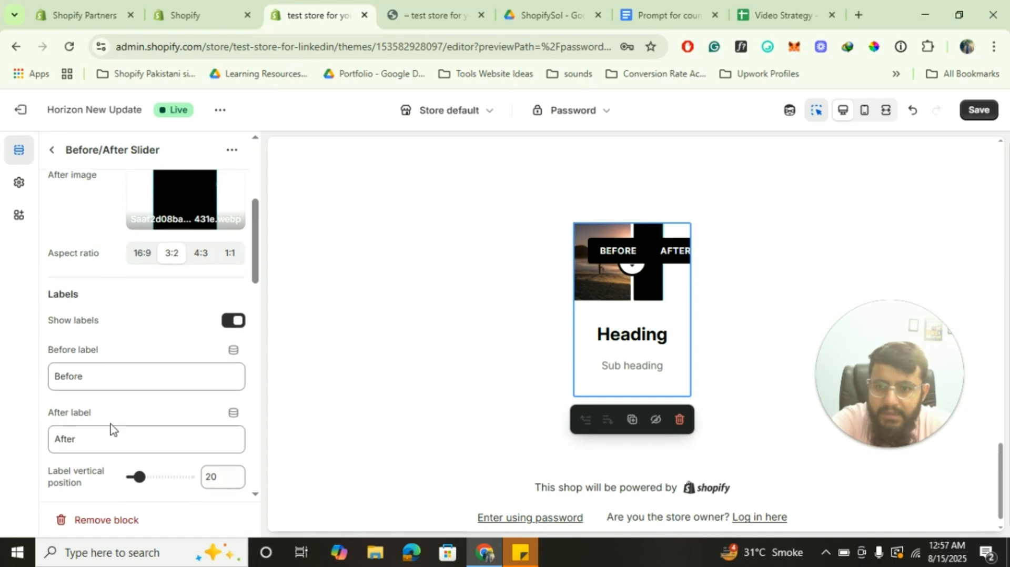
{"action": "left_click", "coordinate": [228, 254]}
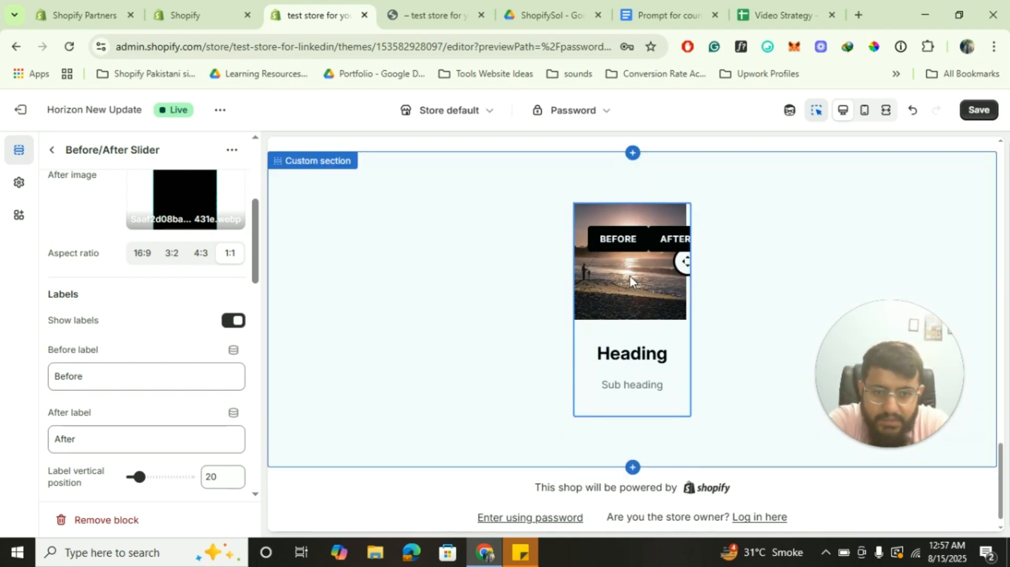
{"action": "left_click_drag", "start_coordinate": [656, 261], "coordinate": [621, 275]}
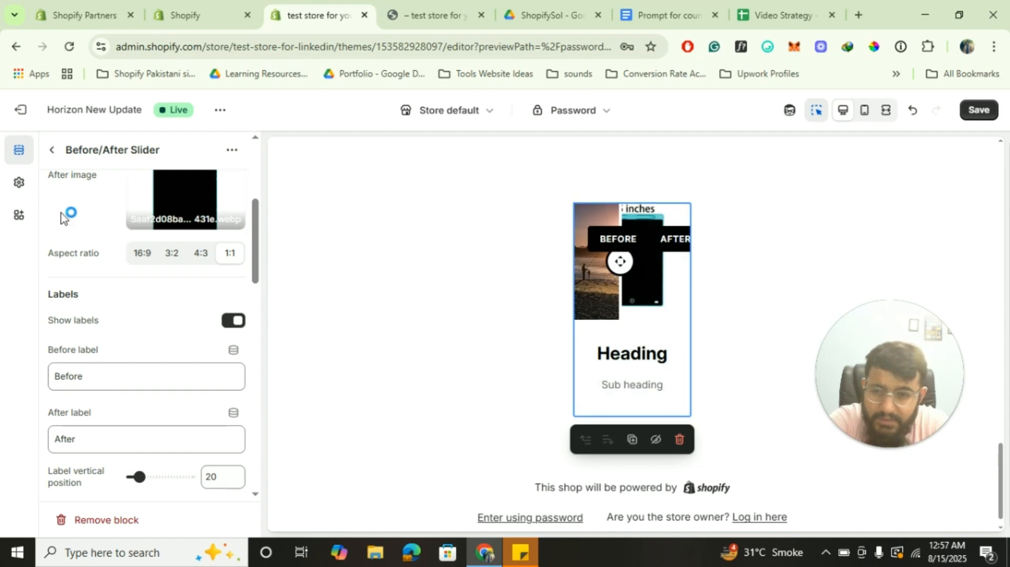
{"action": "left_click", "coordinate": [51, 150]}
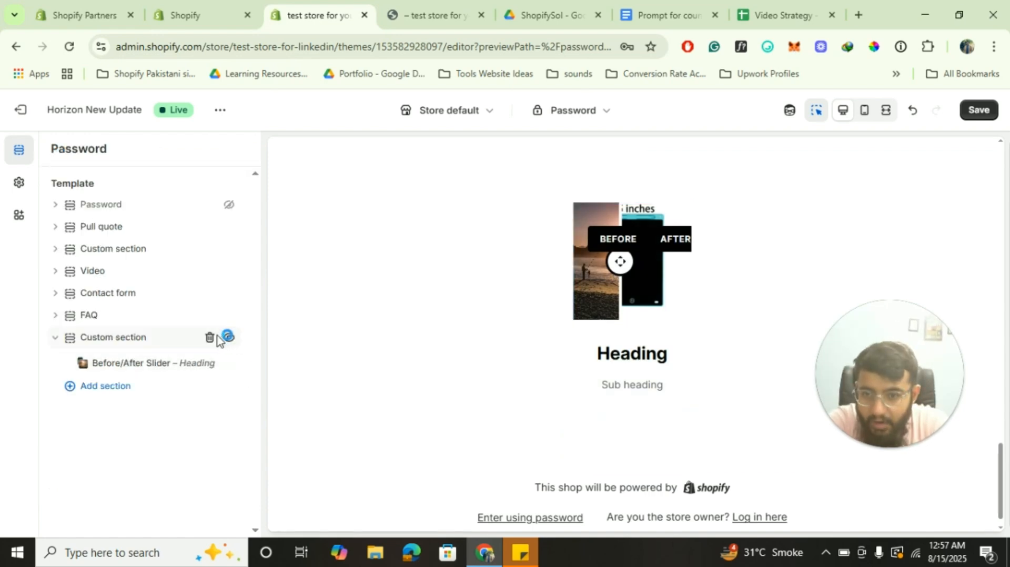
Delete the second Custom section, the one holding the before/after slider
{"action": "left_click", "coordinate": [209, 338]}
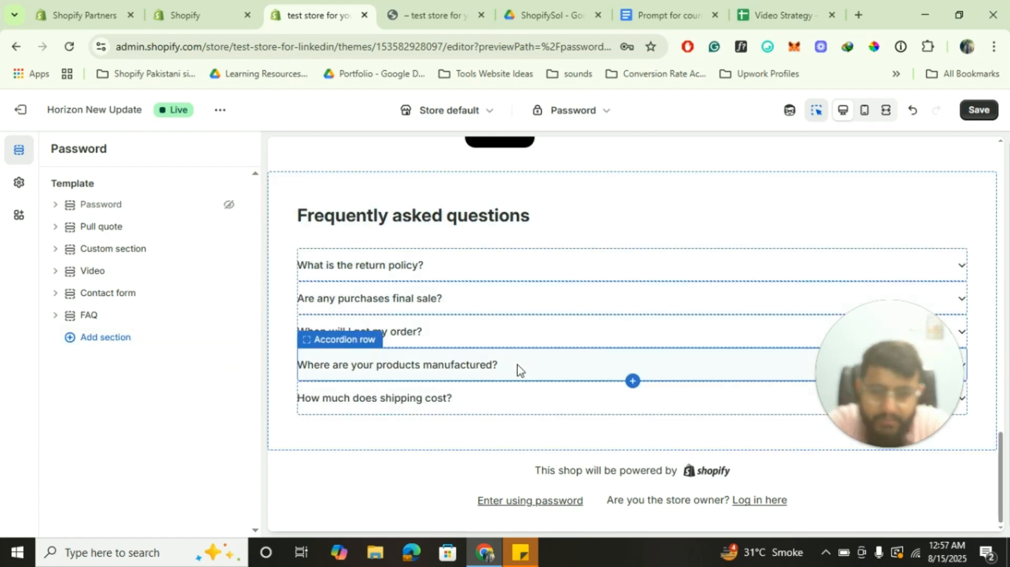
{"action": "scroll", "coordinate": [516, 371], "scroll_direction": "up", "scroll_amount": 15}
{"action": "scroll", "coordinate": [517, 370], "scroll_direction": "down", "scroll_amount": 6}
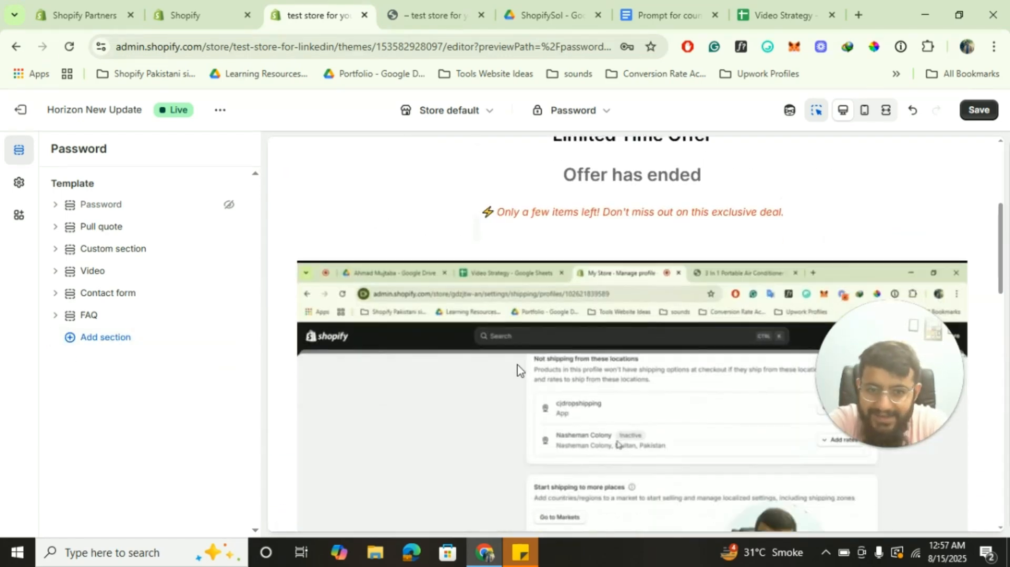
{"action": "scroll", "coordinate": [518, 367], "scroll_direction": "up", "scroll_amount": 6}
{"action": "scroll", "coordinate": [447, 355], "scroll_direction": "down", "scroll_amount": 1}
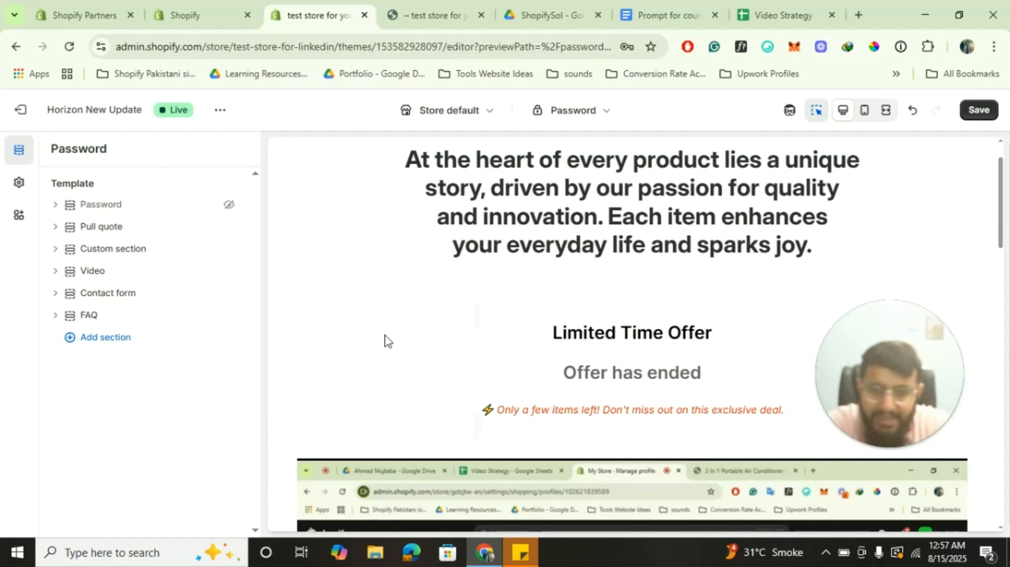
Open the Countdown timer block's settings, showing start date 2024-01-01 and end date 2024-12-31
{"action": "left_click", "coordinate": [123, 257]}
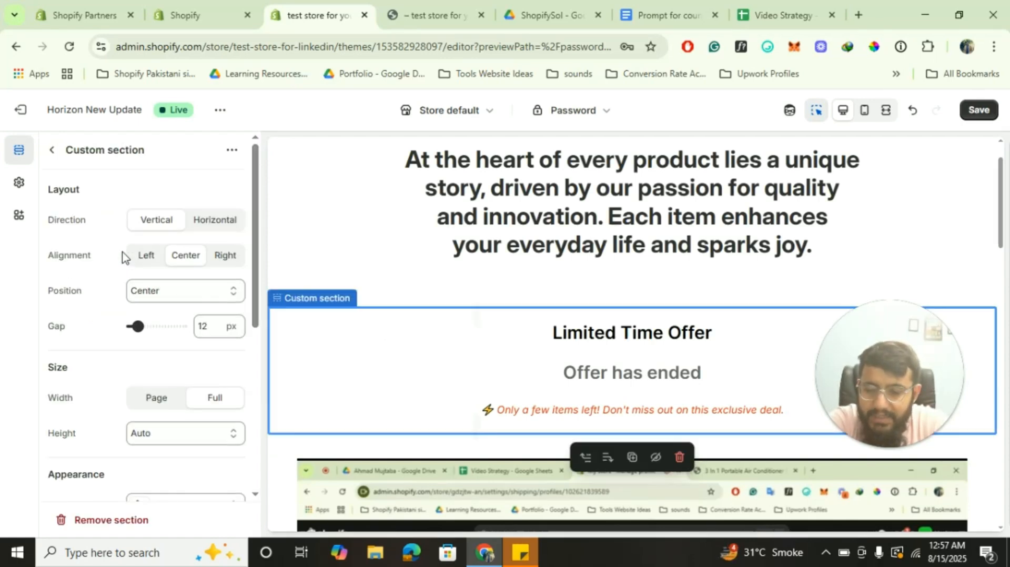
{"action": "left_click", "coordinate": [51, 149]}
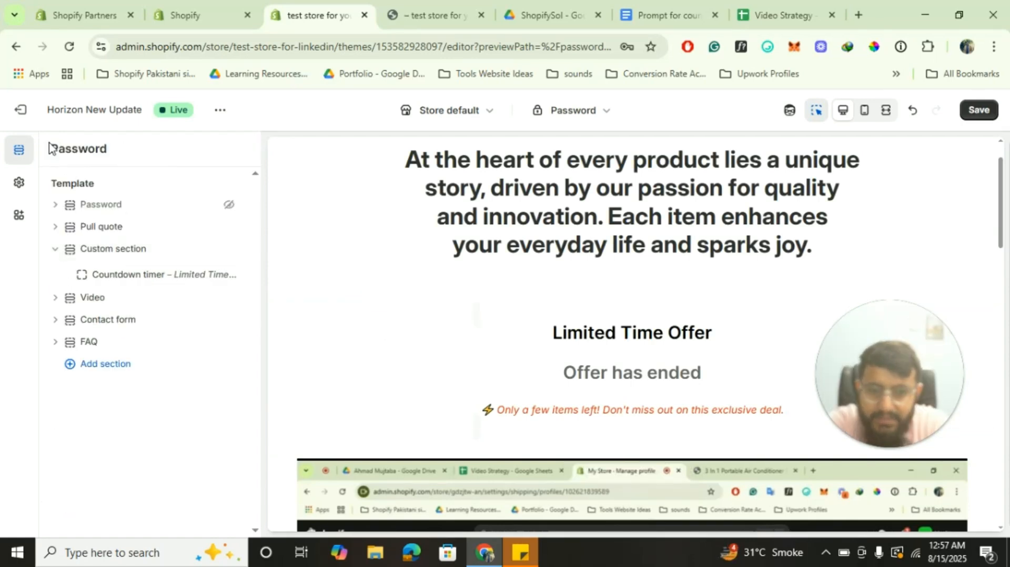
{"action": "left_click", "coordinate": [107, 252]}
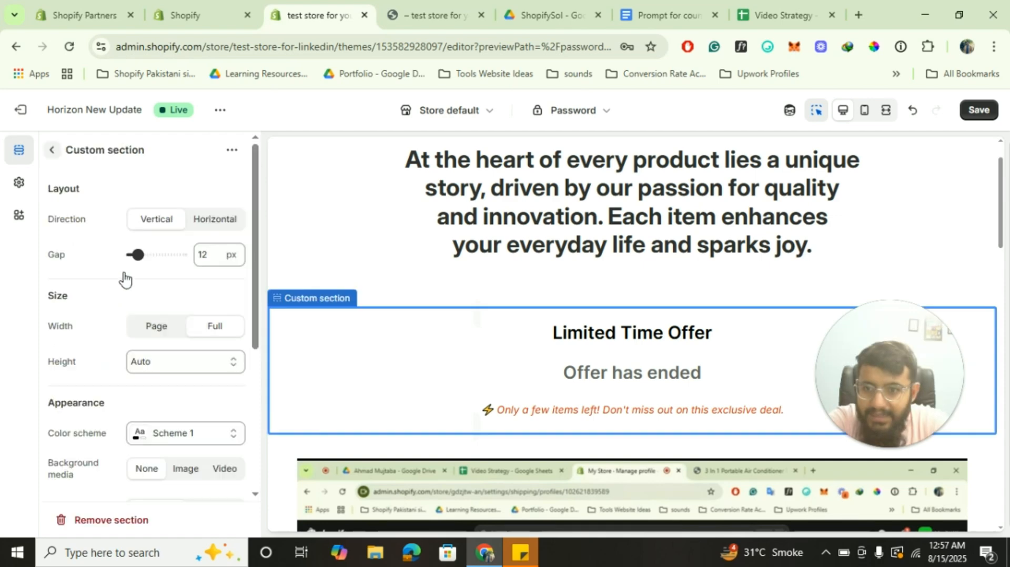
{"action": "left_click", "coordinate": [51, 152]}
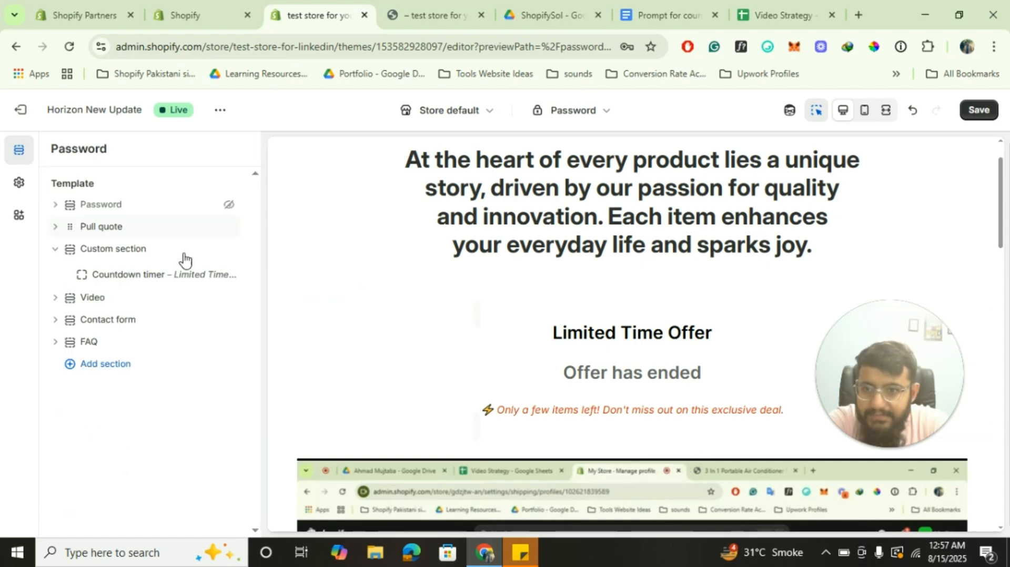
{"action": "left_click", "coordinate": [149, 279]}
{"action": "scroll", "coordinate": [147, 366], "scroll_direction": "down", "scroll_amount": 2}
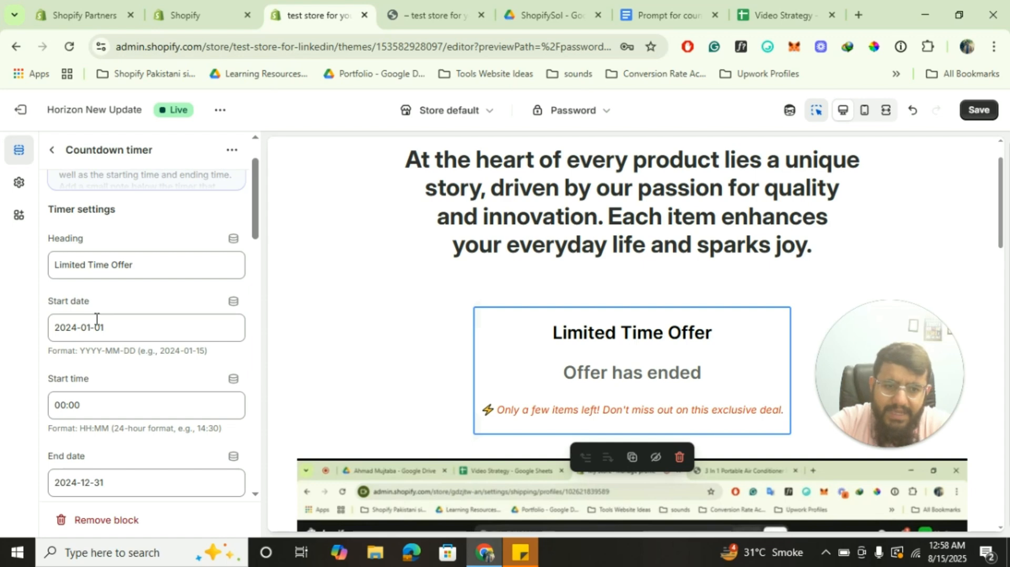
{"action": "scroll", "coordinate": [358, 319], "scroll_direction": "down", "scroll_amount": 15}
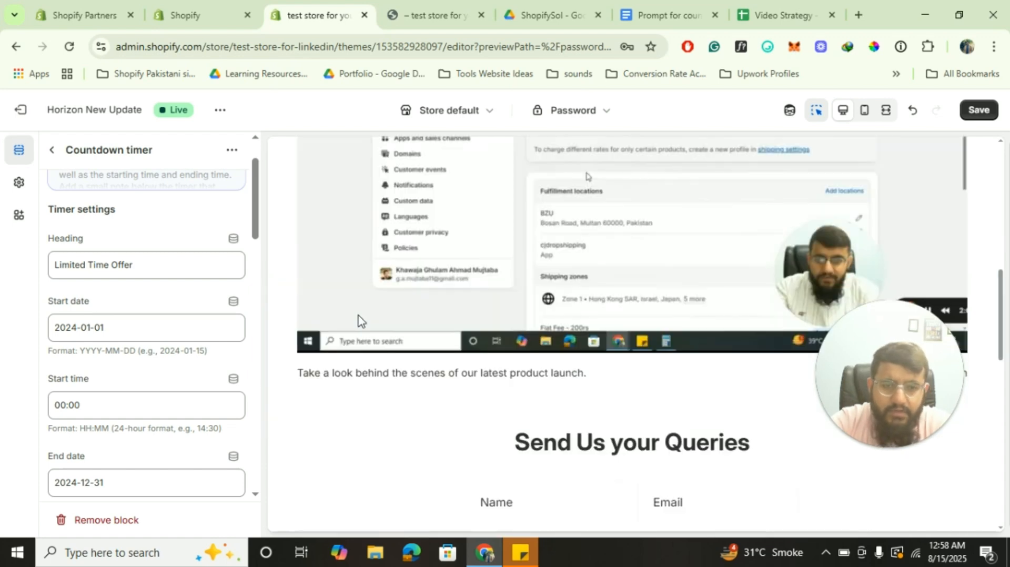
{"action": "scroll", "coordinate": [357, 319], "scroll_direction": "up", "scroll_amount": 5}
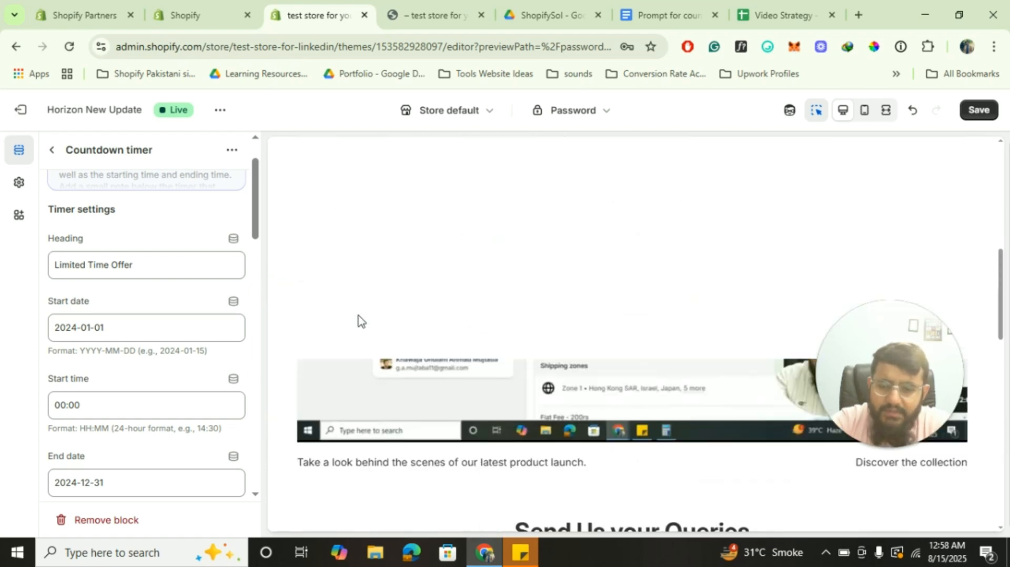